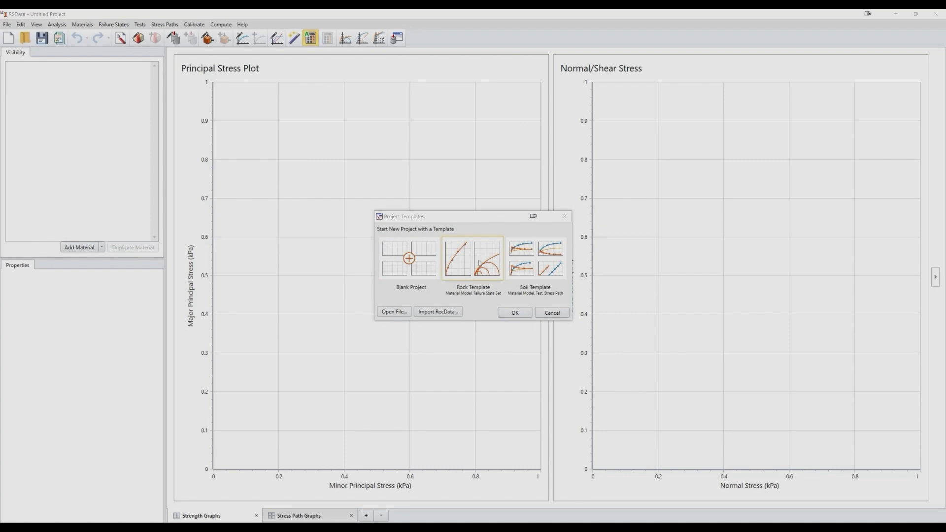
Start a new project from the Rock Template and rename its material as Stone Mountain Granite
click(479, 263)
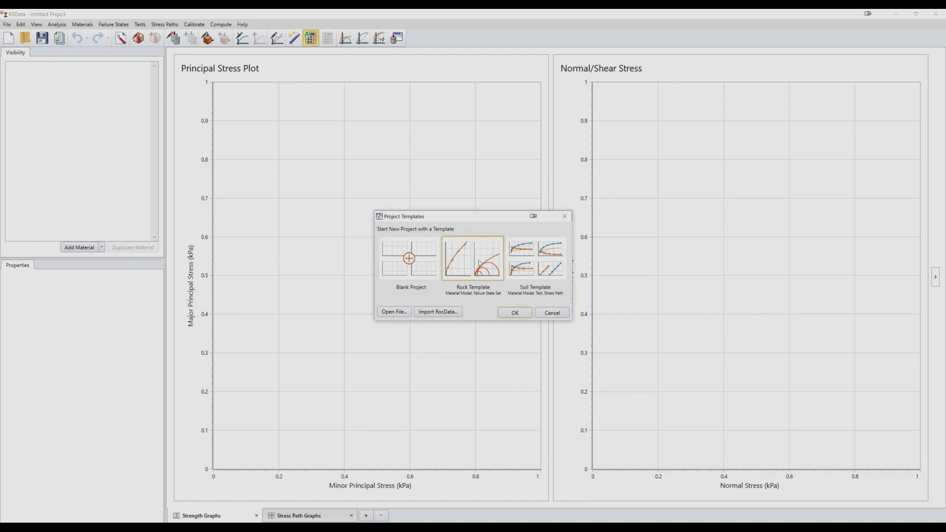
click(514, 314)
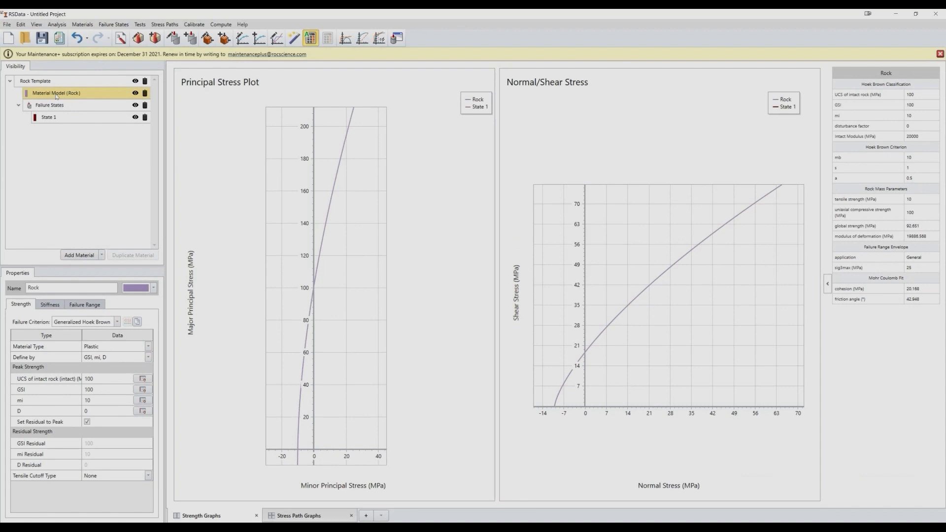
click(56, 82)
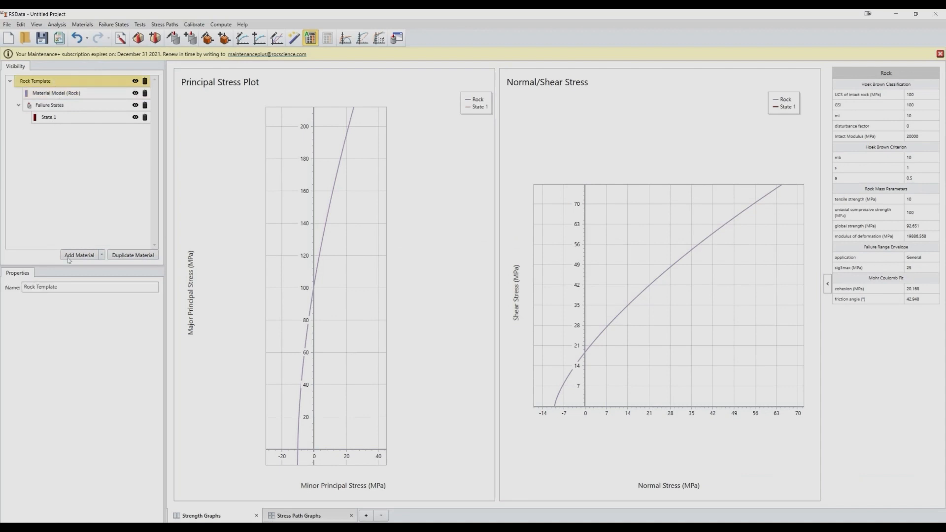
click(67, 286)
key(ctrl+a)
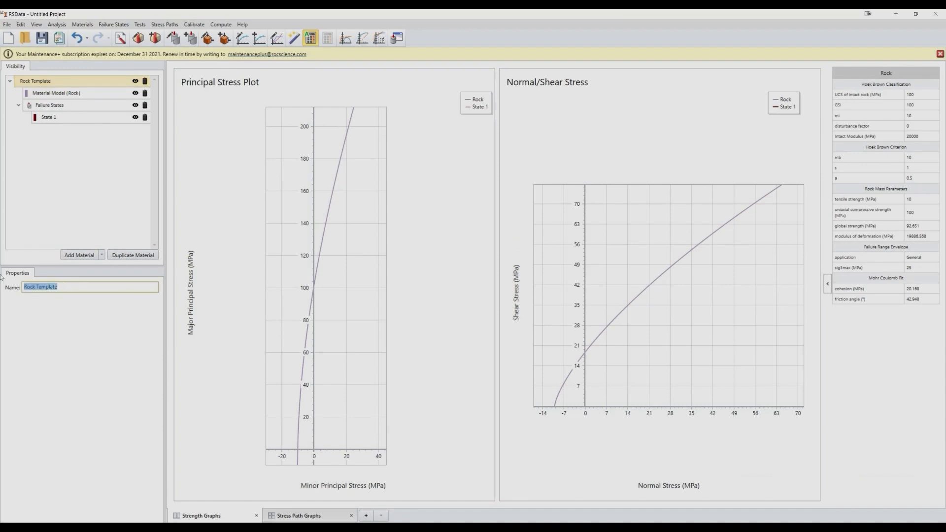
text(Stone Mountain Granite)
Select the State 1 failure state, switch to the Excel workbook and copy the Stone Mountain Granite data in E2:F14
click(57, 117)
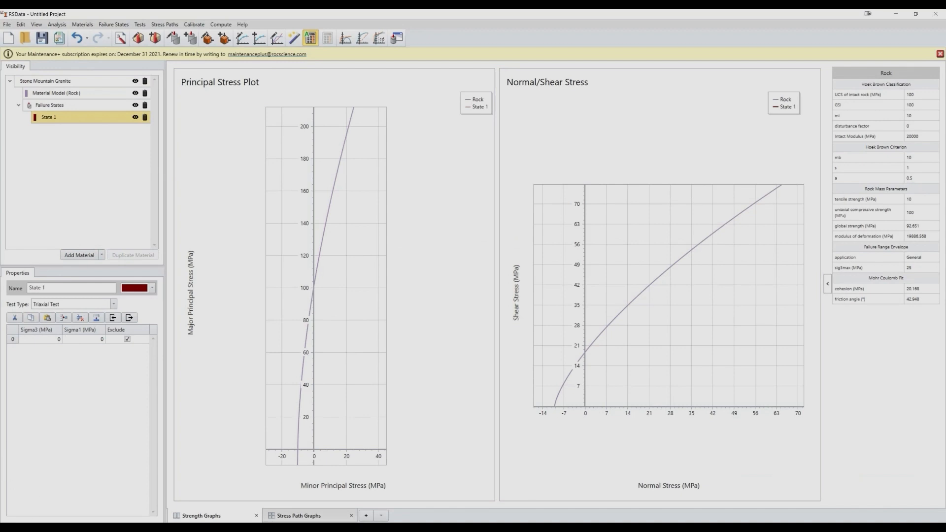
mouse_move(48, 531)
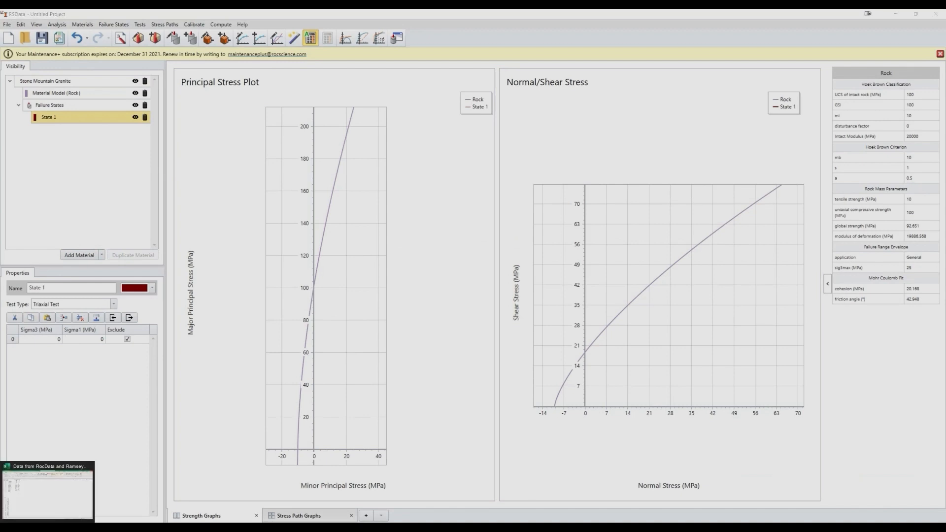
click(48, 492)
drag(135, 120, 157, 224)
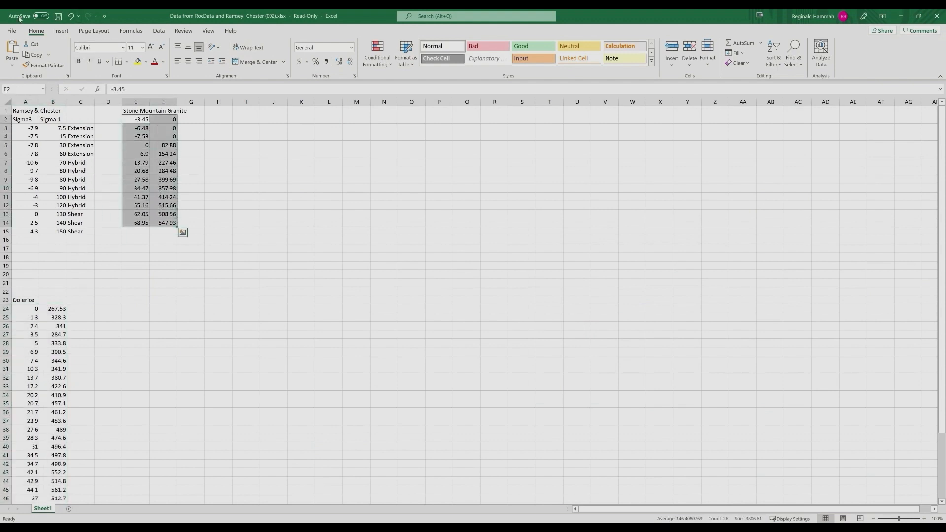
key(ctrl+c)
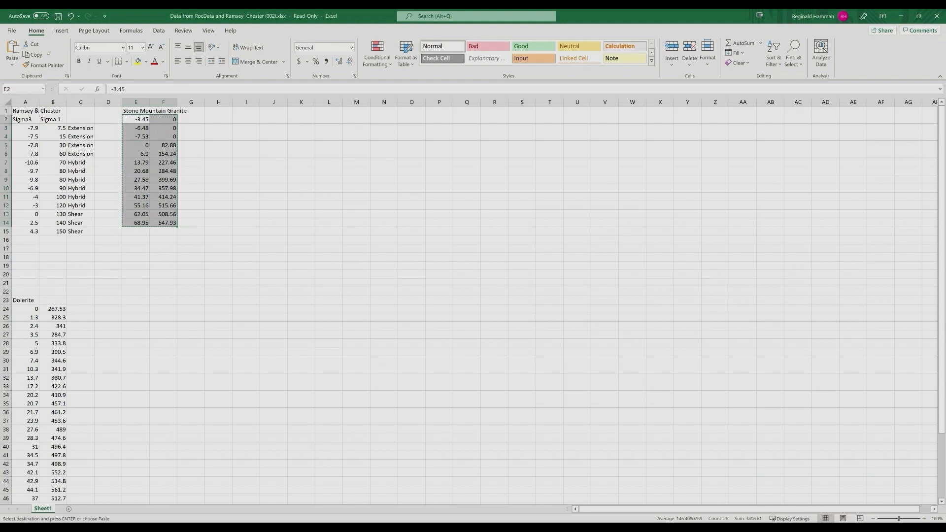
Return to the RSData project and paste the copied stress pairs into State 1's triaxial test table from row 0
mouse_move(143, 527)
click(236, 499)
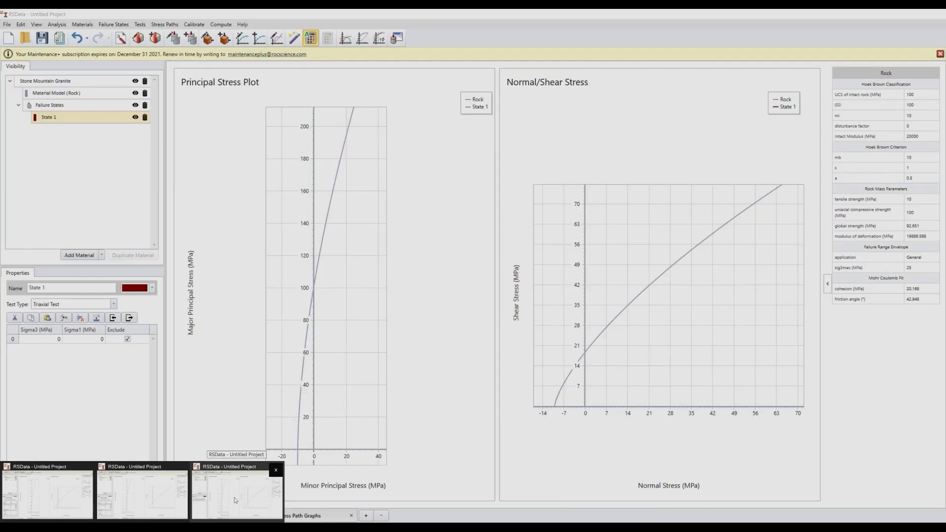
click(14, 340)
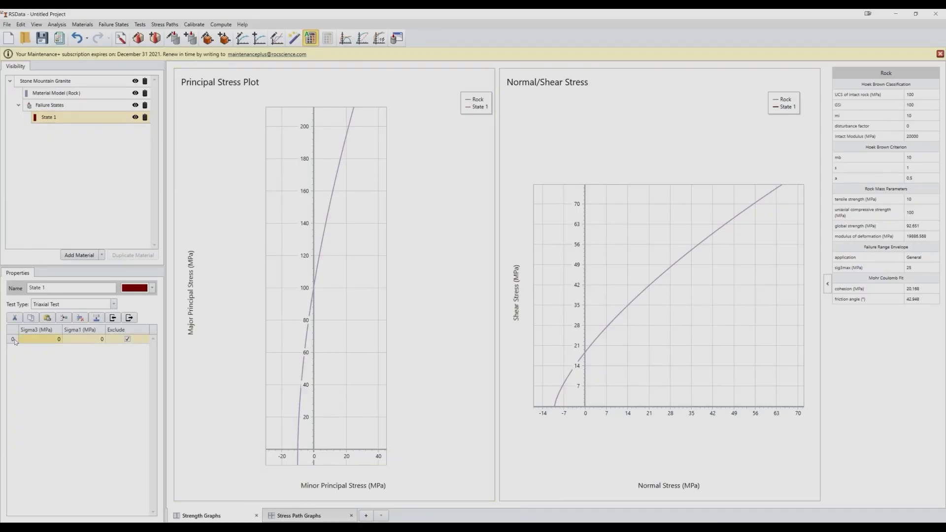
click(46, 319)
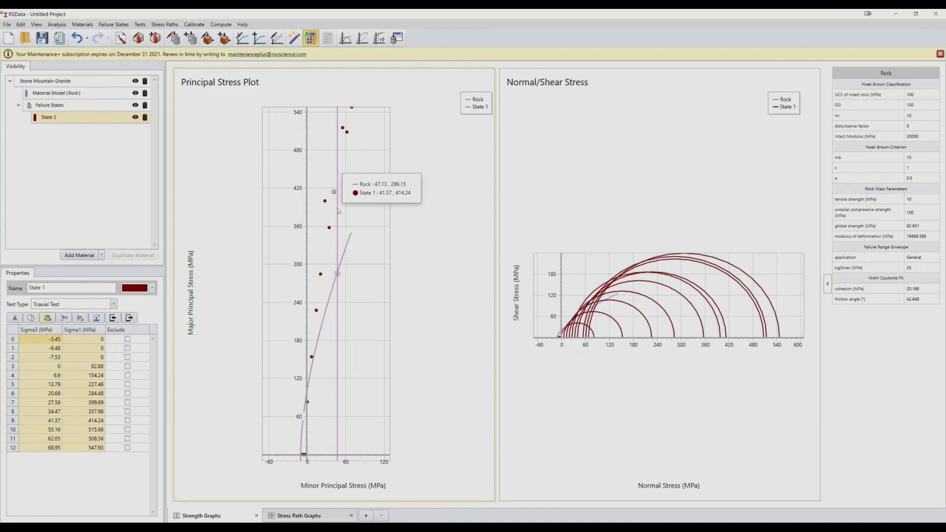
Apply a calibration to the Stone Mountain Granite material and open its settings
right_click(41, 81)
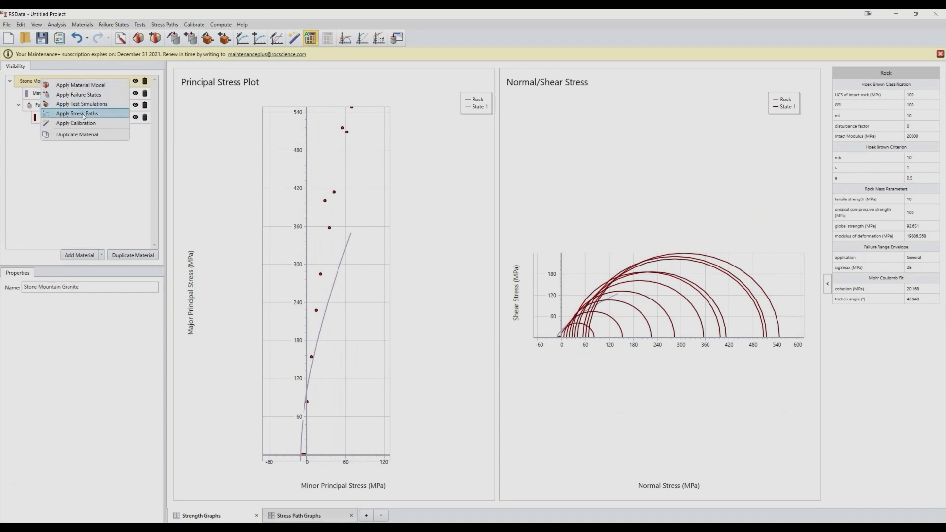
click(88, 123)
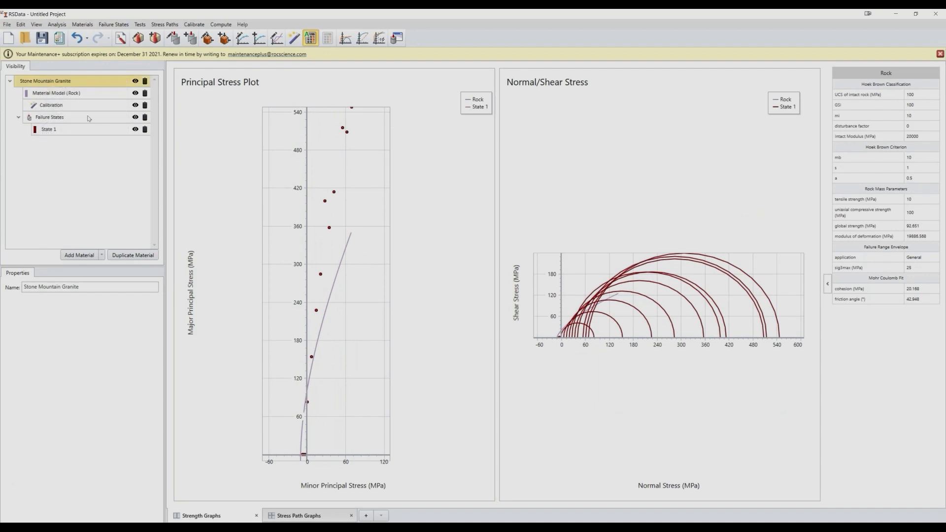
click(86, 109)
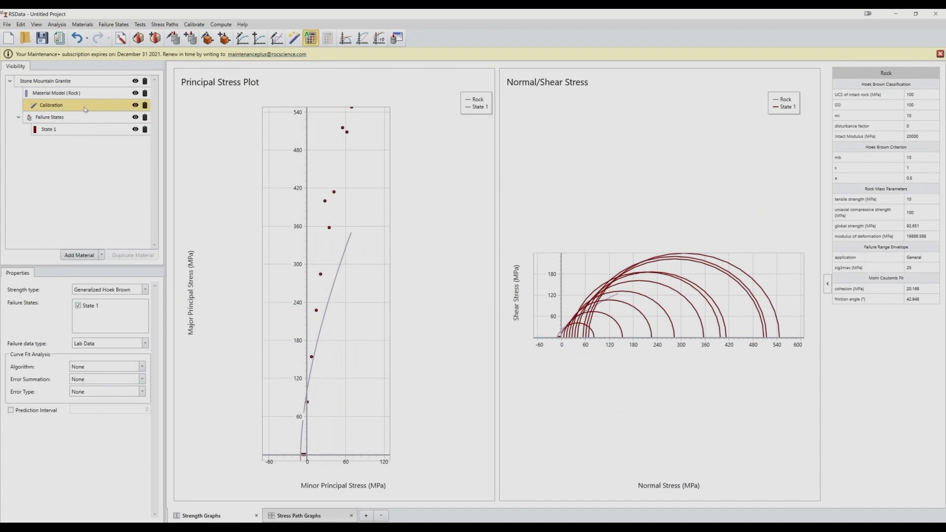
Set the calibration's curve fit to the Modified Cuckoo algorithm with Basic error summation and Absolute error type
click(143, 369)
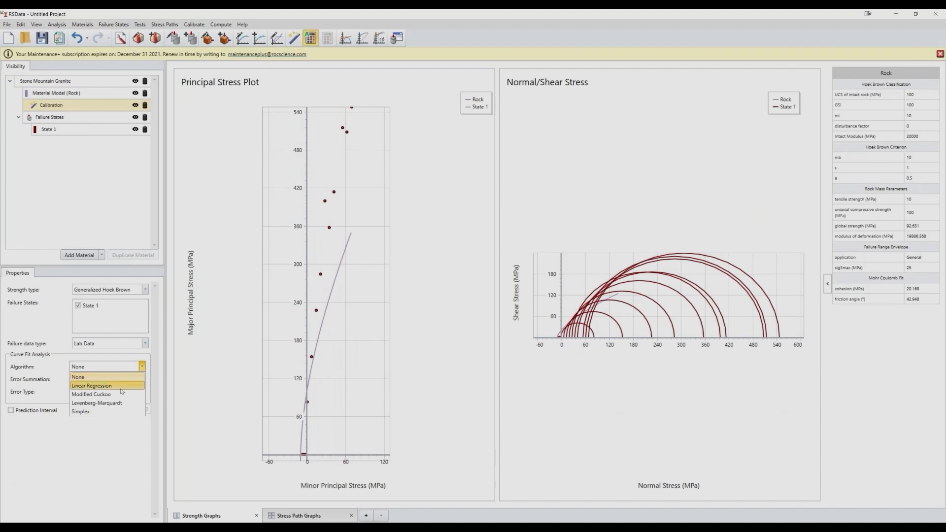
click(100, 395)
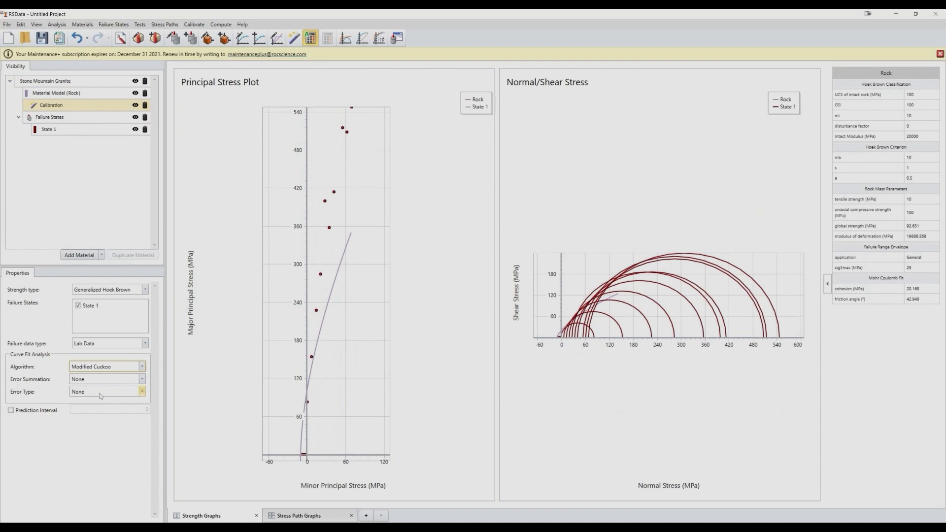
click(141, 380)
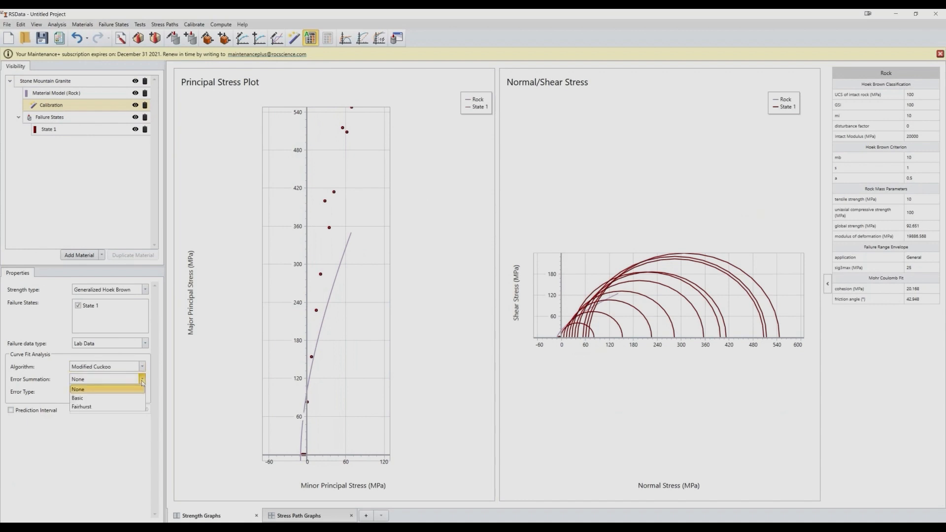
click(88, 398)
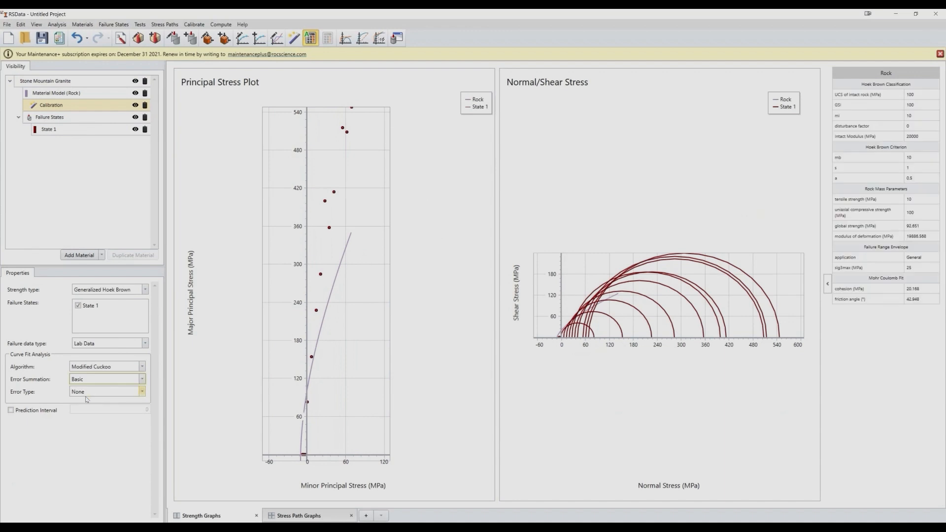
click(142, 392)
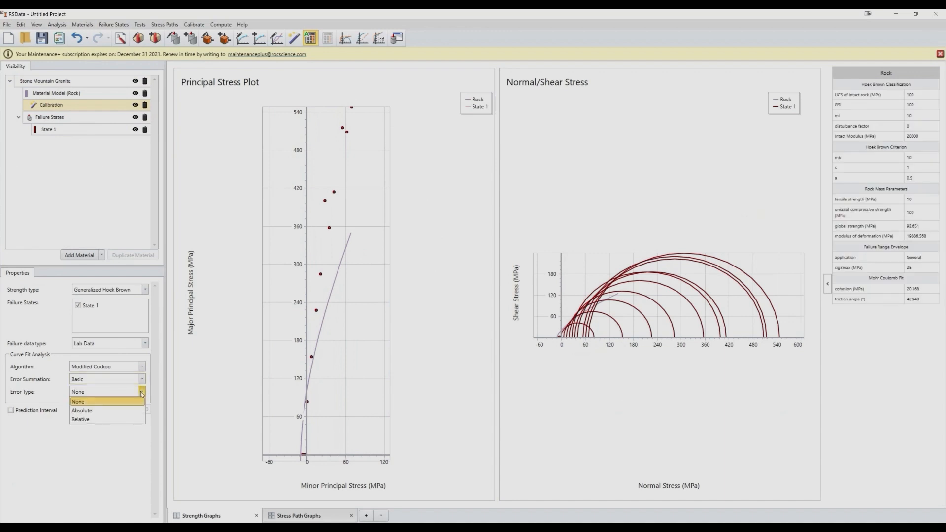
click(92, 411)
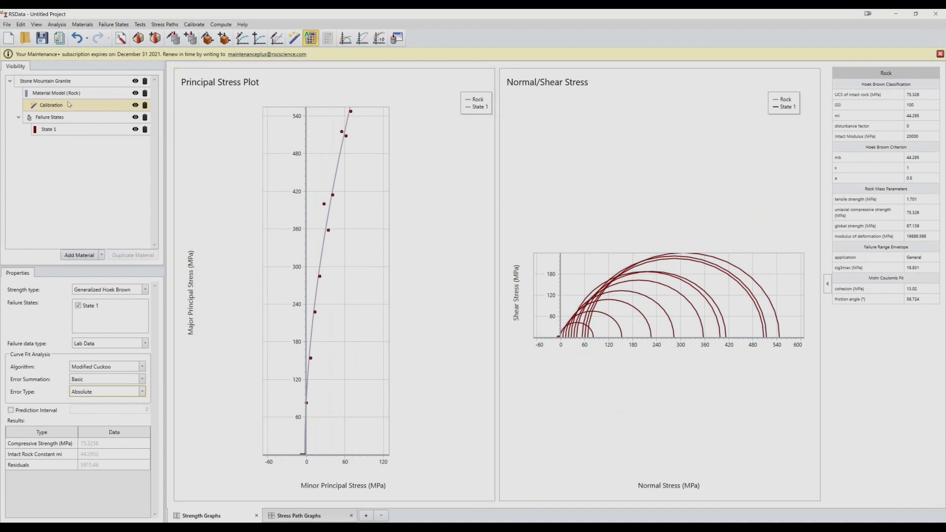
Apply the Test 1 test simulation to the Stone Mountain Granite material
right_click(77, 83)
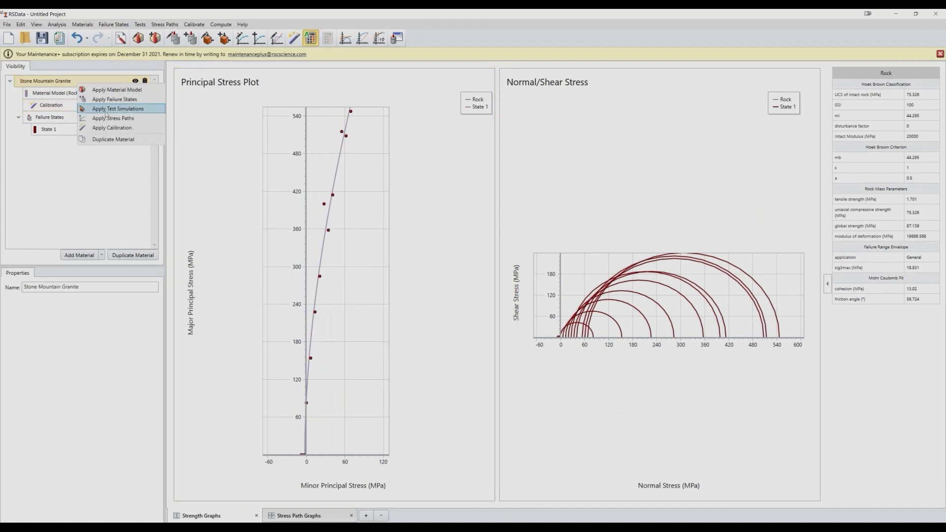
click(120, 109)
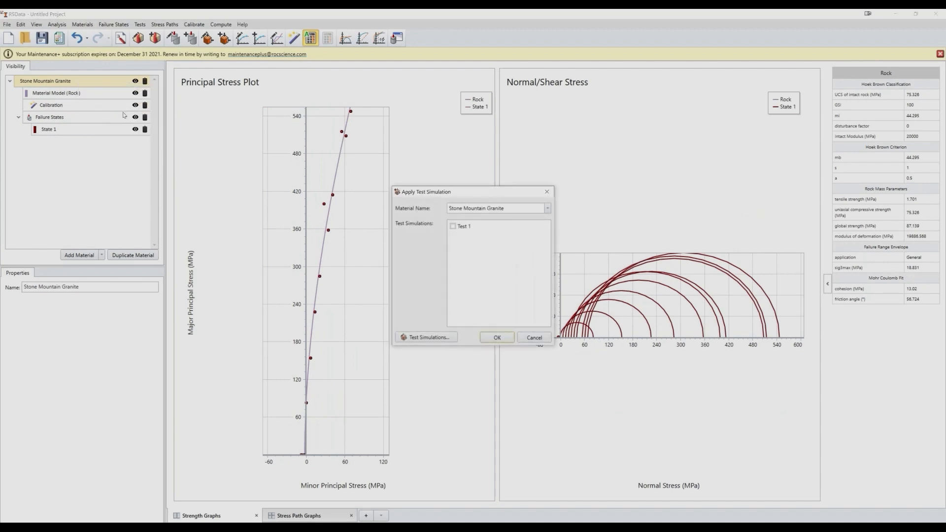
click(454, 227)
click(497, 338)
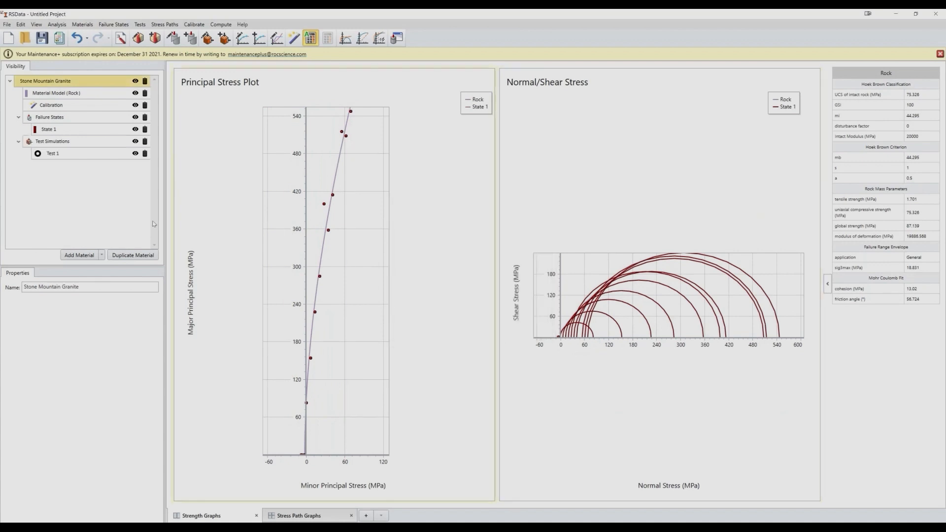
Configure Test 1 as a Triaxial Test with a maximum strain of 0.05 and show the stress path graphs
click(70, 157)
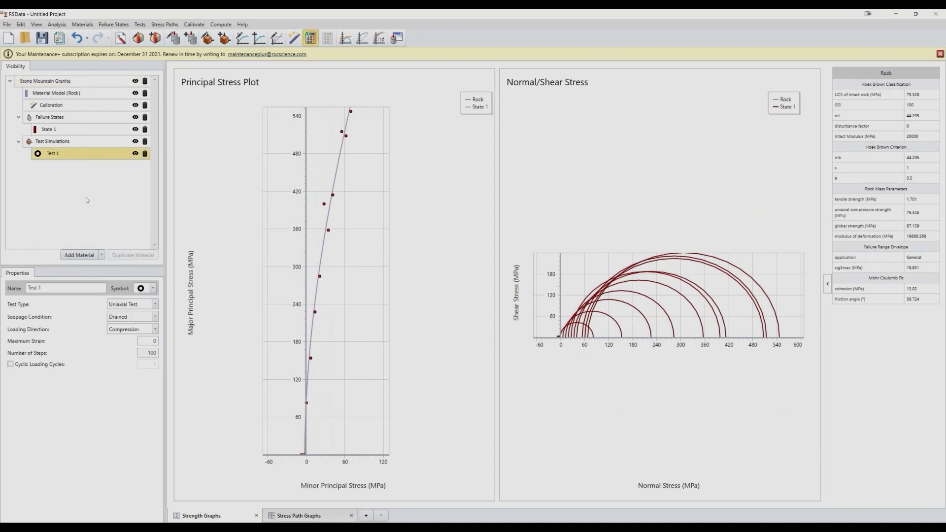
click(155, 304)
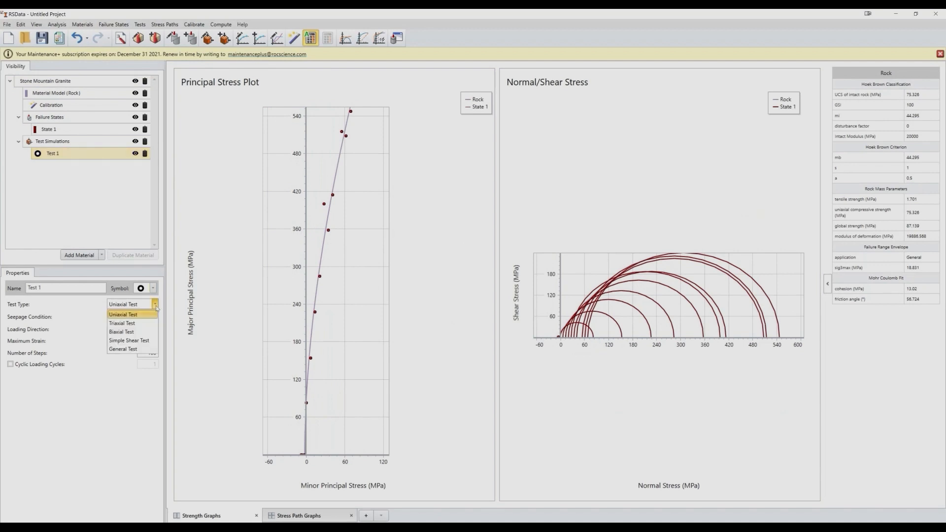
click(136, 323)
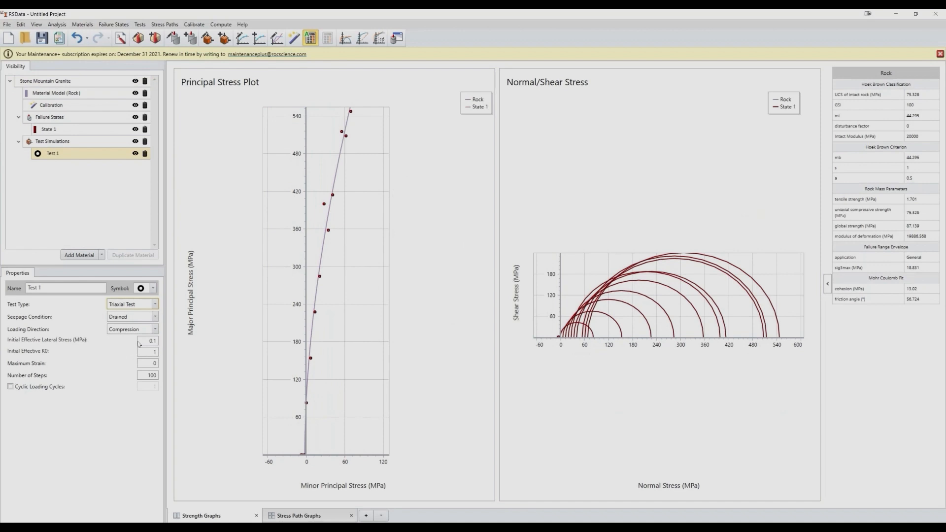
click(155, 364)
text(0.05)
click(306, 517)
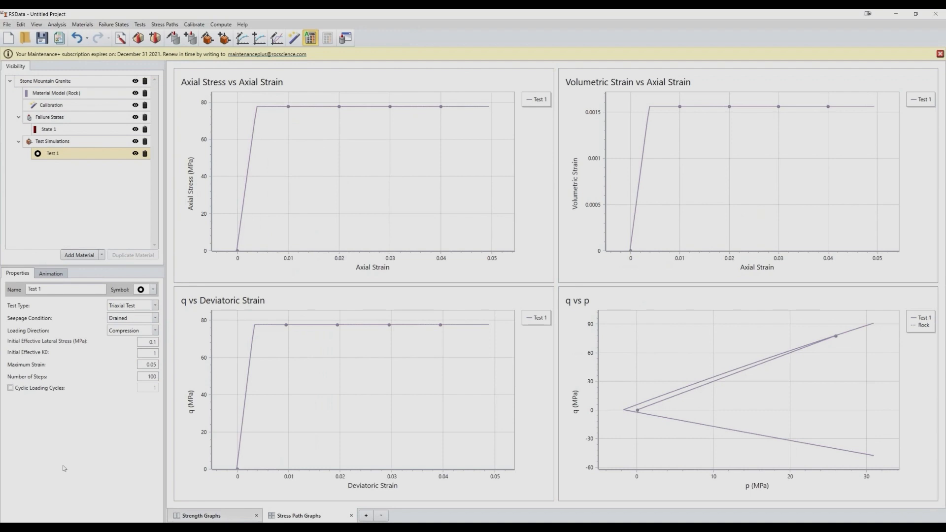
Review the Rock material model's strength properties and play the animation of Test 1
click(64, 95)
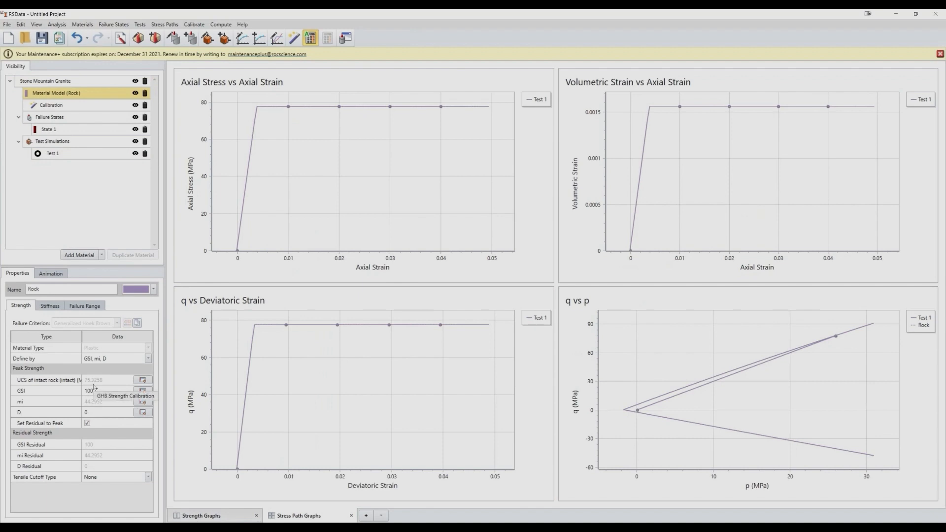
mouse_move(258, 109)
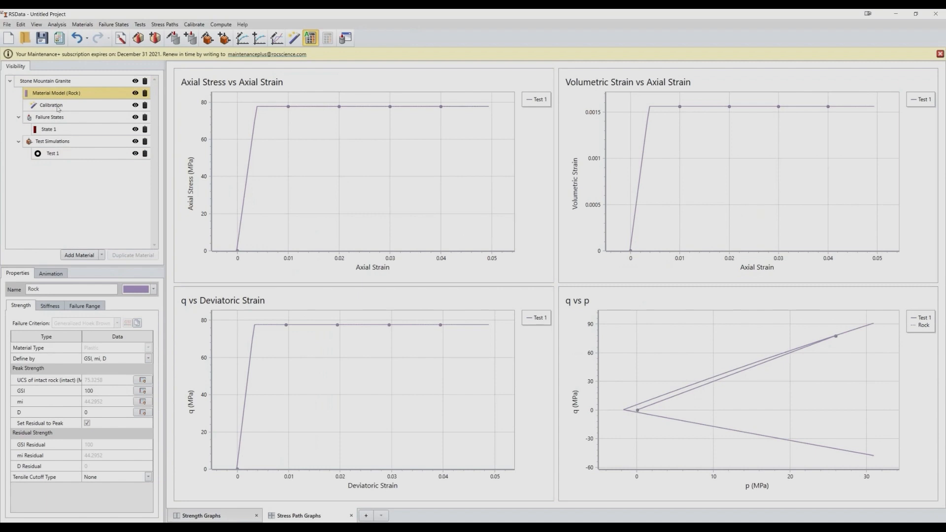
click(55, 154)
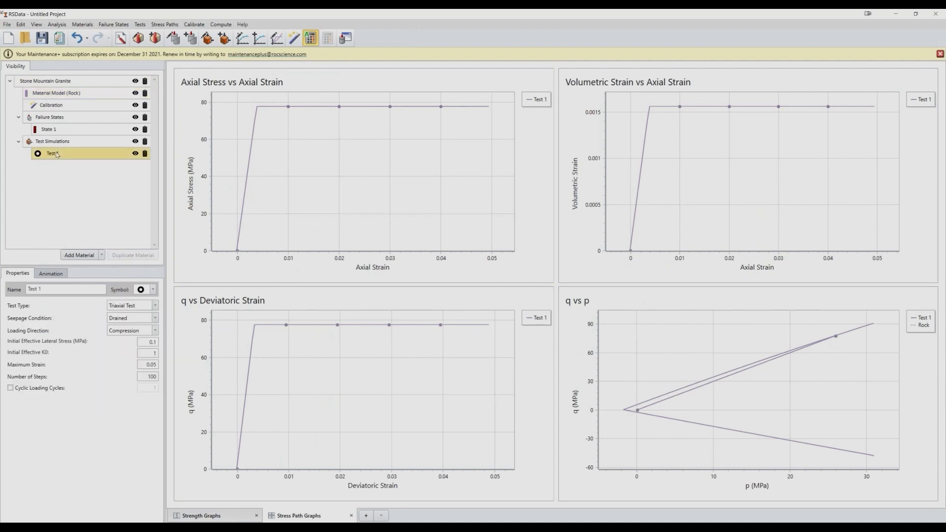
click(53, 273)
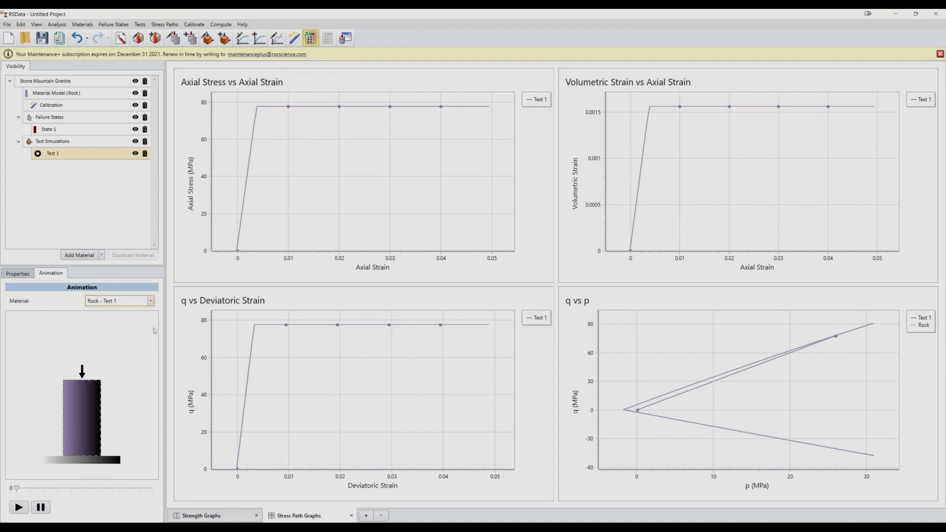
click(19, 508)
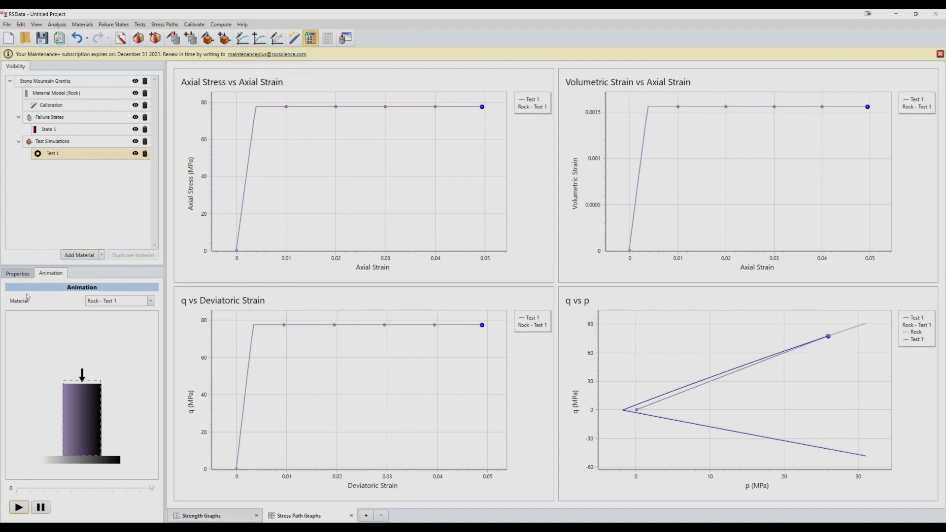
Add a second material from the rock template and name it Dolerite
click(102, 254)
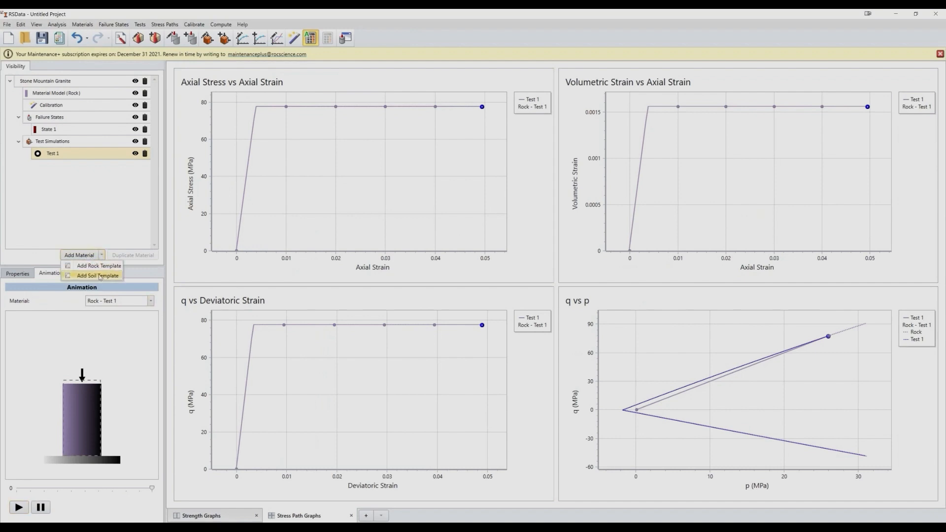
click(96, 265)
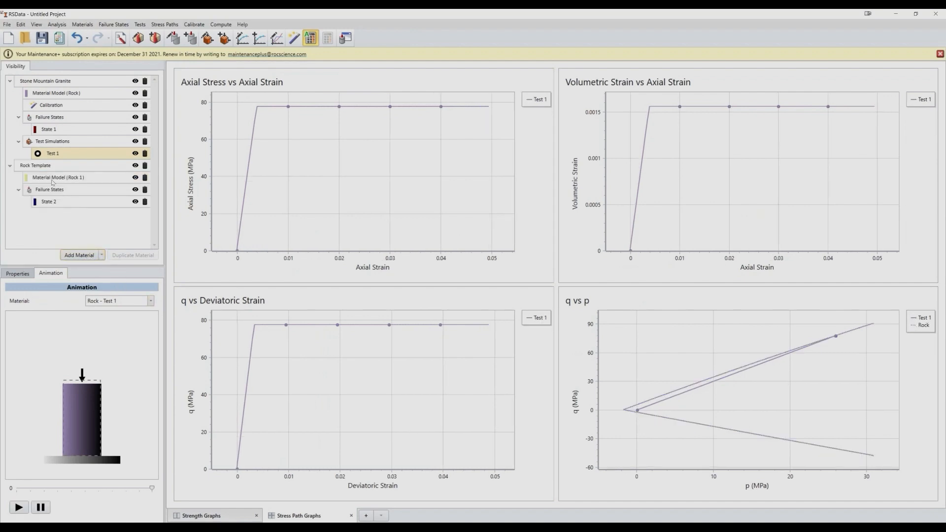
click(48, 167)
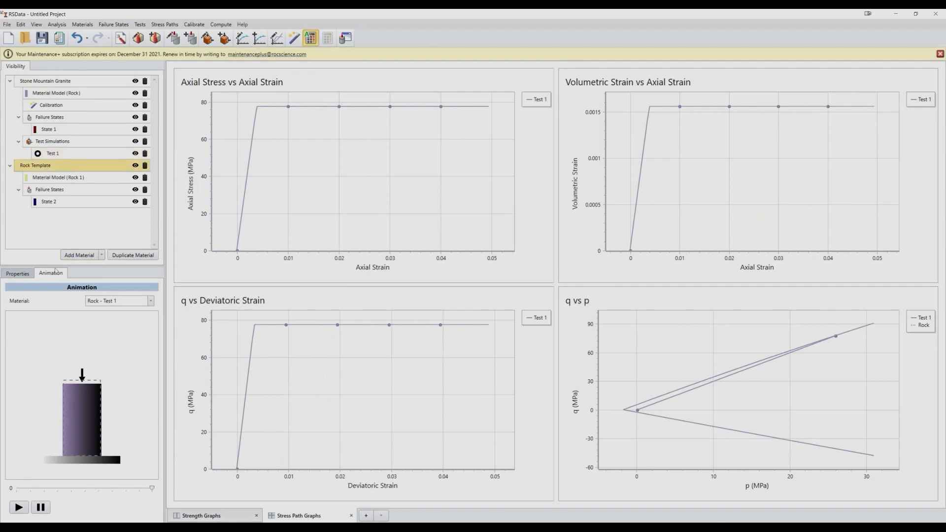
click(17, 273)
drag(59, 288, 1, 285)
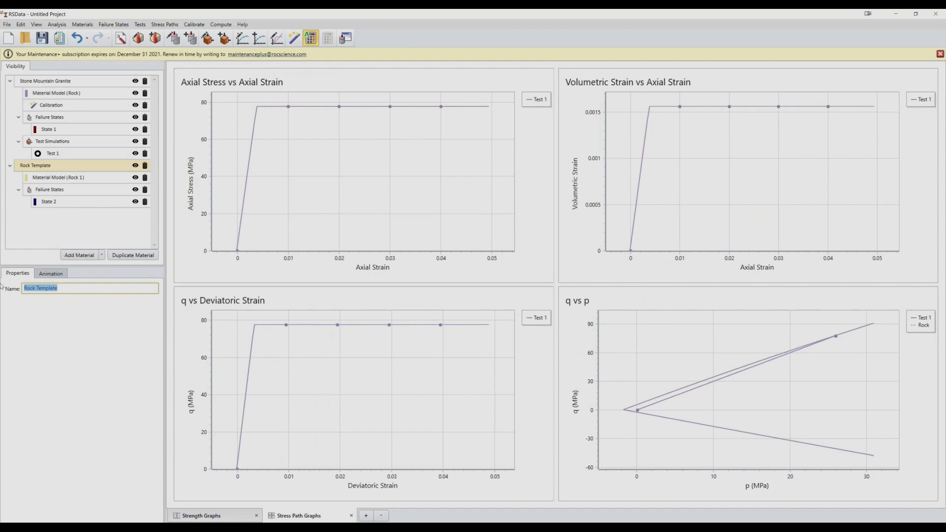
text(Dolerite)
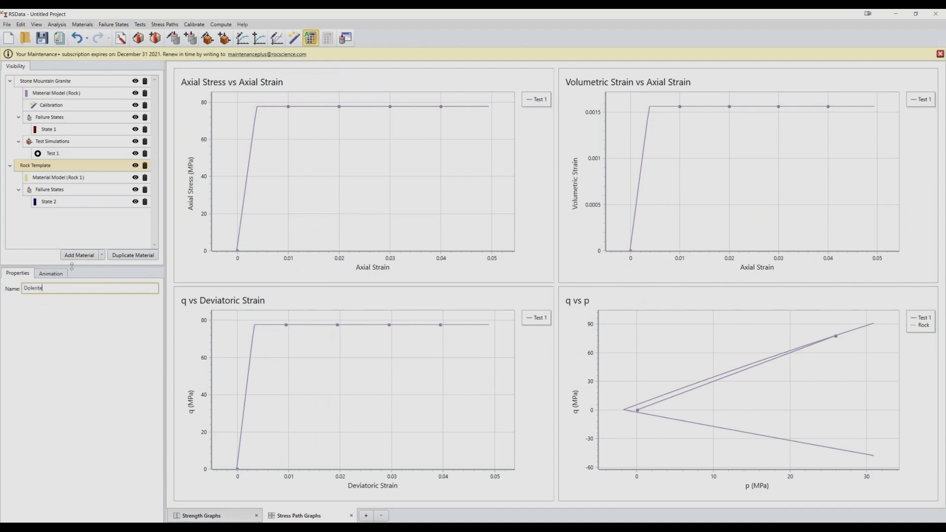
Select Dolerite's State 2 failure state, switch to the Excel workbook and copy the Dolerite data in A24:B46
click(63, 202)
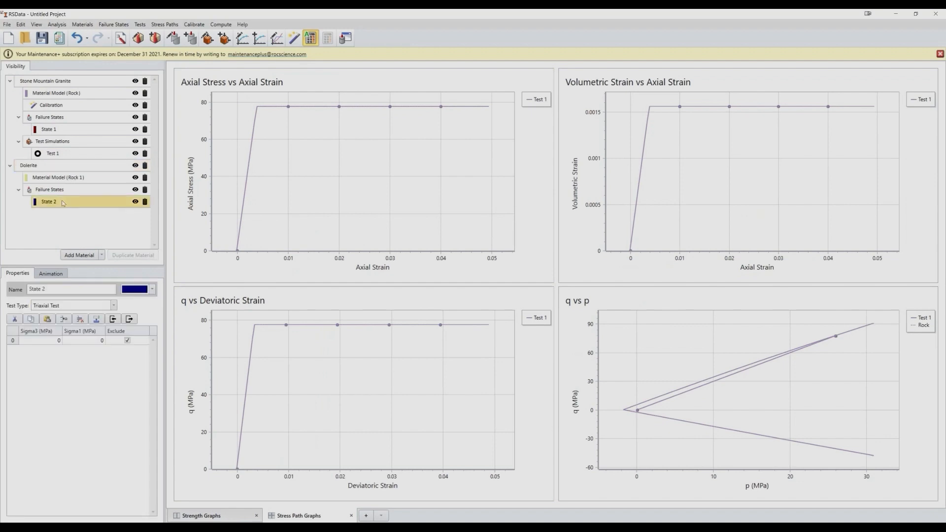
click(48, 528)
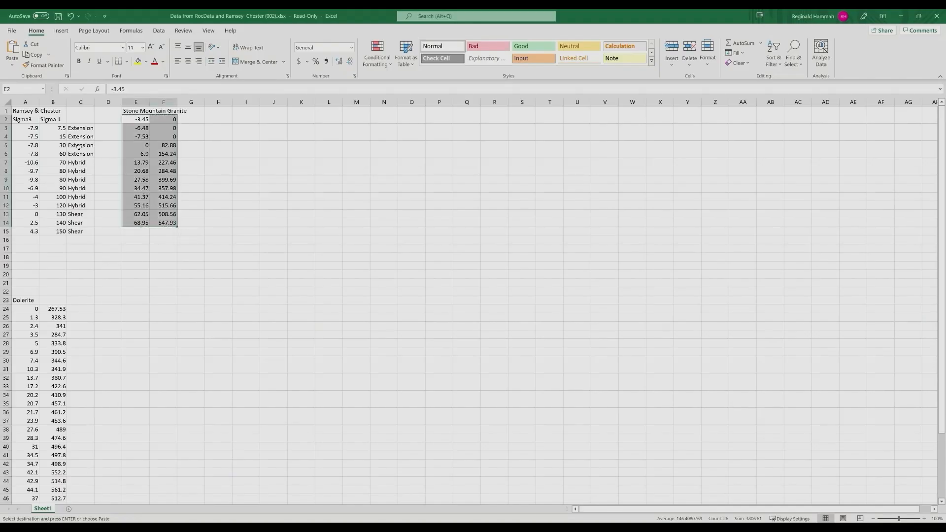
drag(28, 309, 51, 497)
key(ctrl+c)
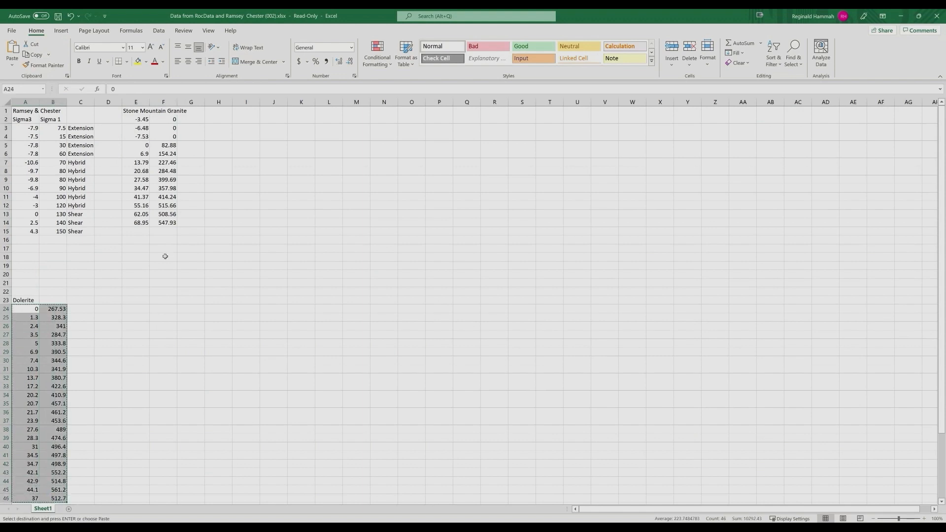
Return to RSData, paste the copied Dolerite data into State 2's Sigma3/Sigma1 table and show the strength graphs
click(904, 18)
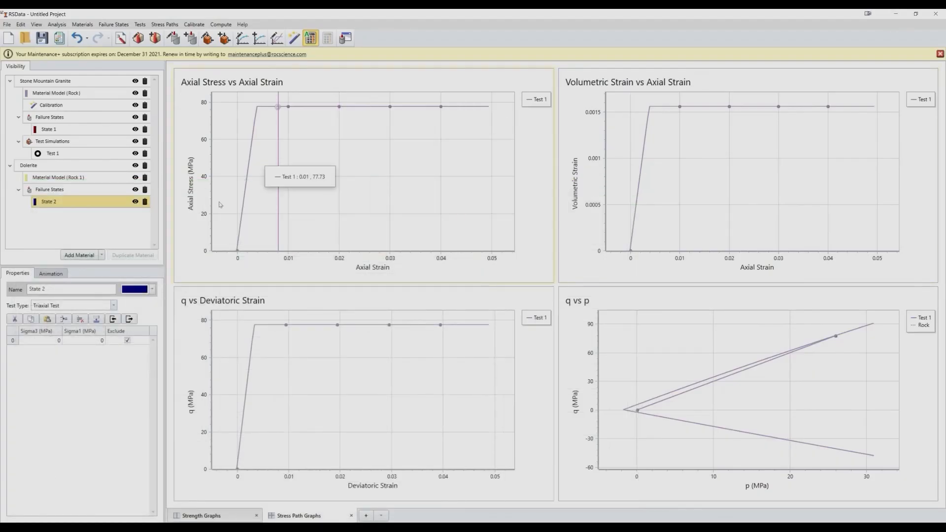
click(13, 340)
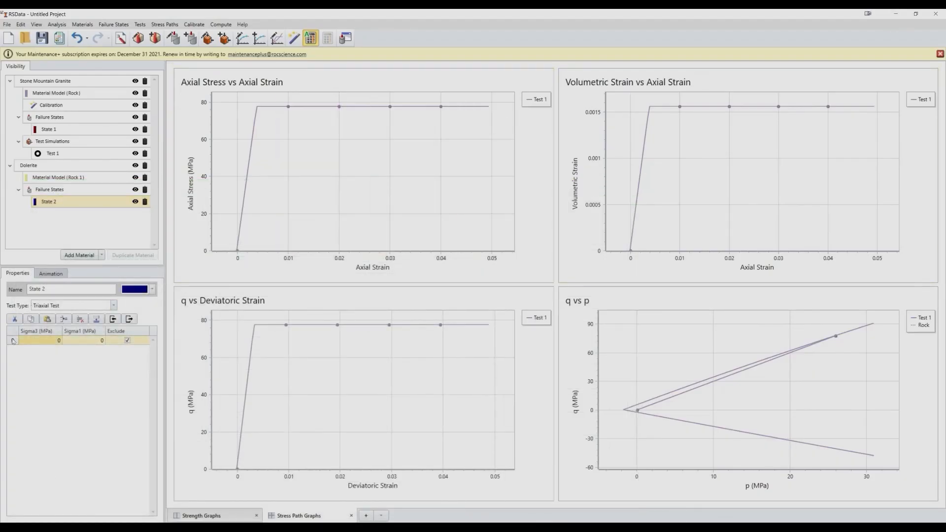
click(48, 320)
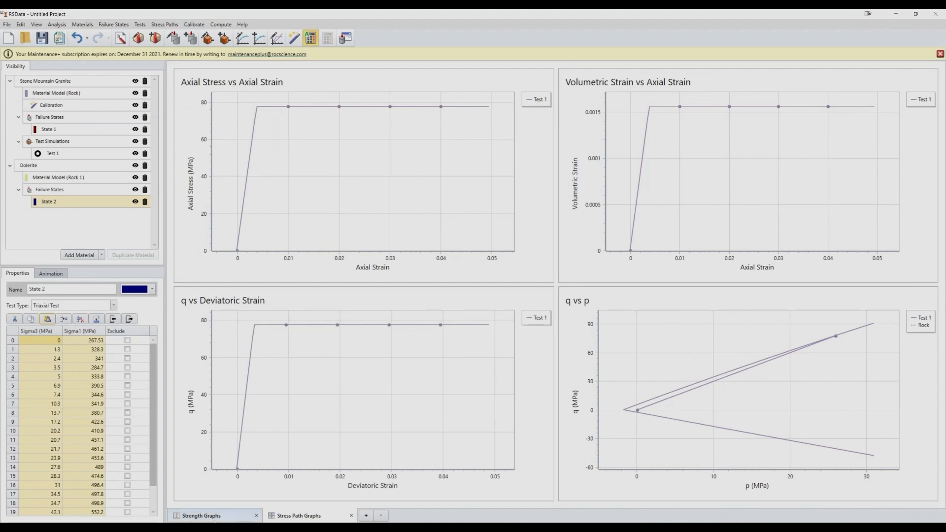
click(211, 517)
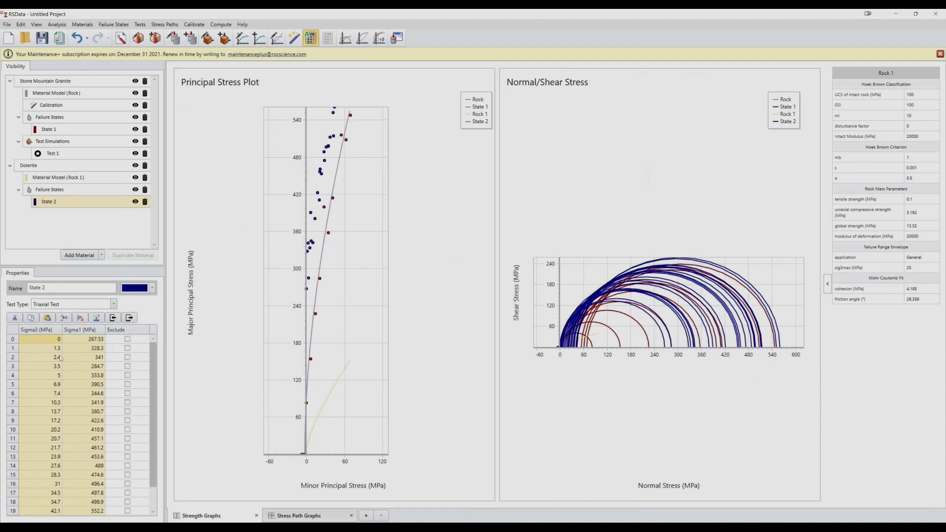
Apply a calibration to the Dolerite material
click(77, 167)
right_click(78, 167)
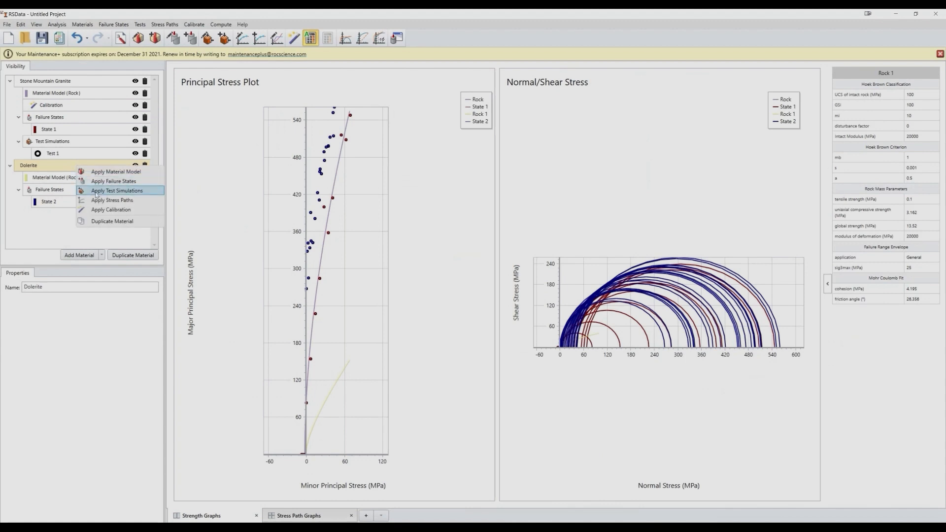
click(99, 210)
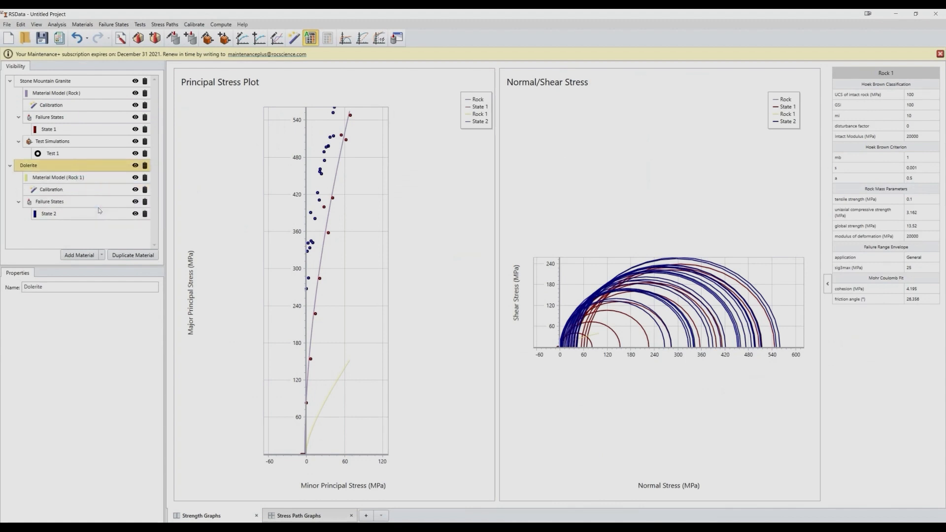
Set the Dolerite calibration's curve fit to the Modified Cuckoo algorithm with Basic error summation and Absolute error type
click(73, 193)
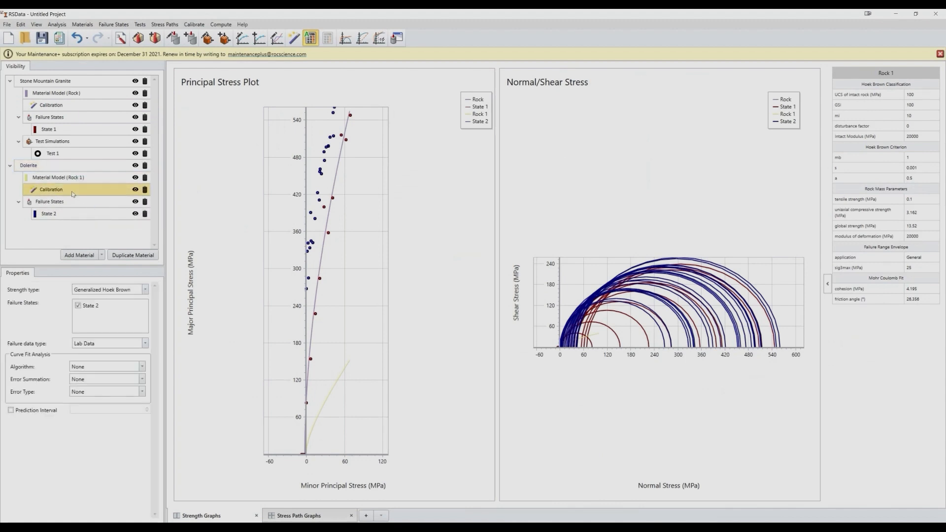
click(142, 367)
click(103, 394)
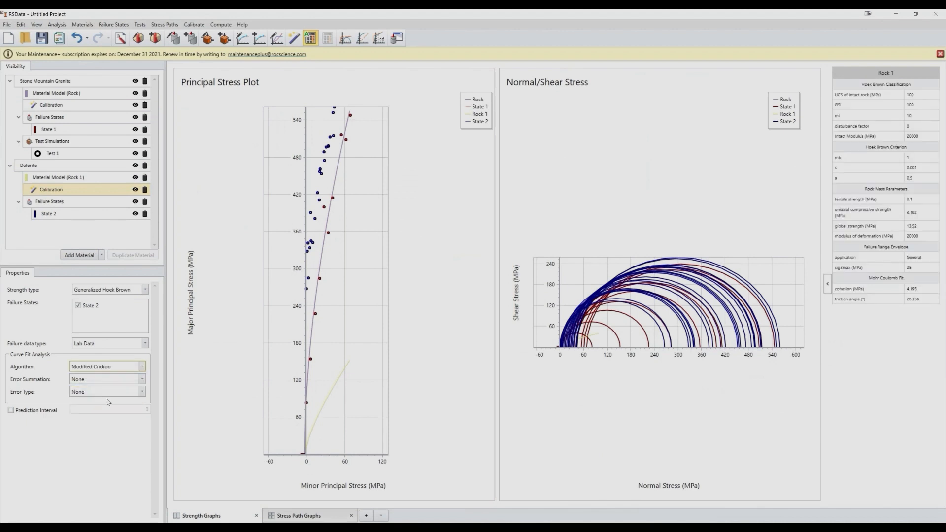
click(142, 379)
click(104, 396)
click(143, 392)
click(92, 408)
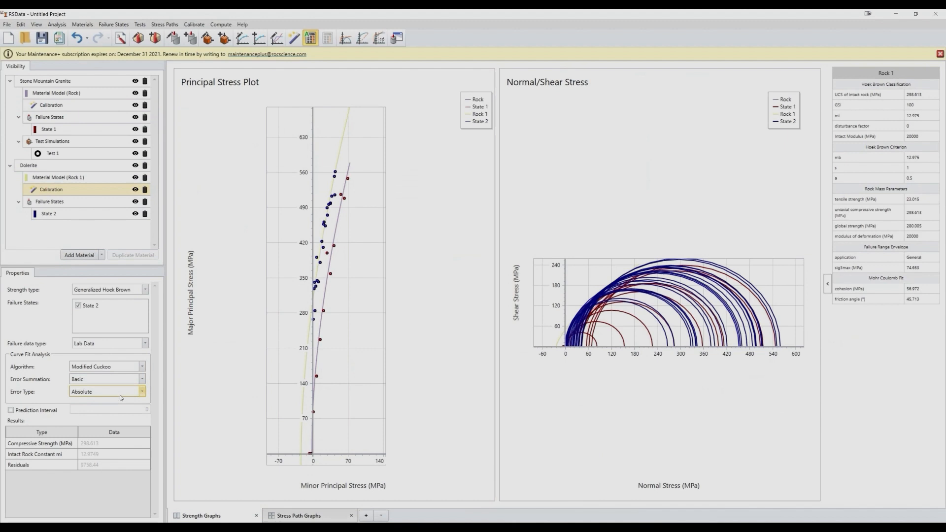
Add a third material from the rock template and name it Carrara Marble
click(104, 257)
click(97, 267)
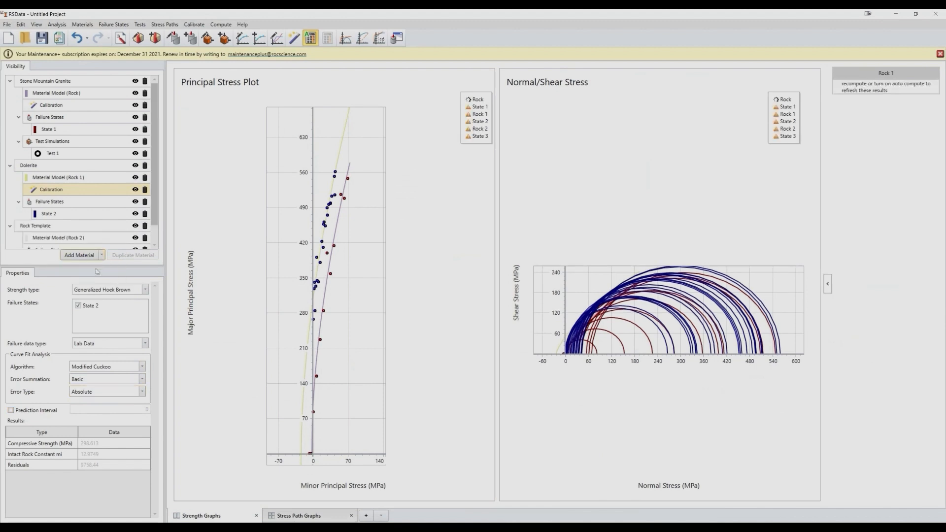
drag(156, 214, 157, 242)
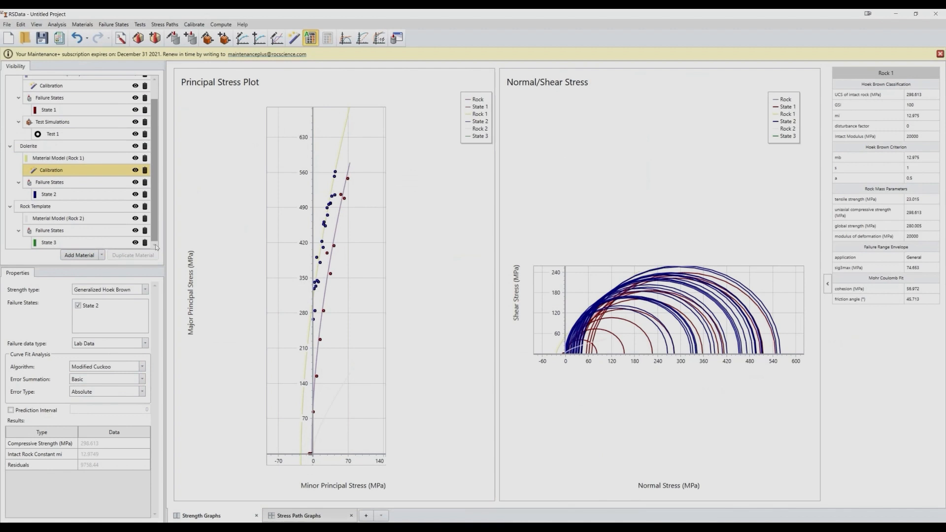
click(45, 208)
drag(57, 288, 2, 283)
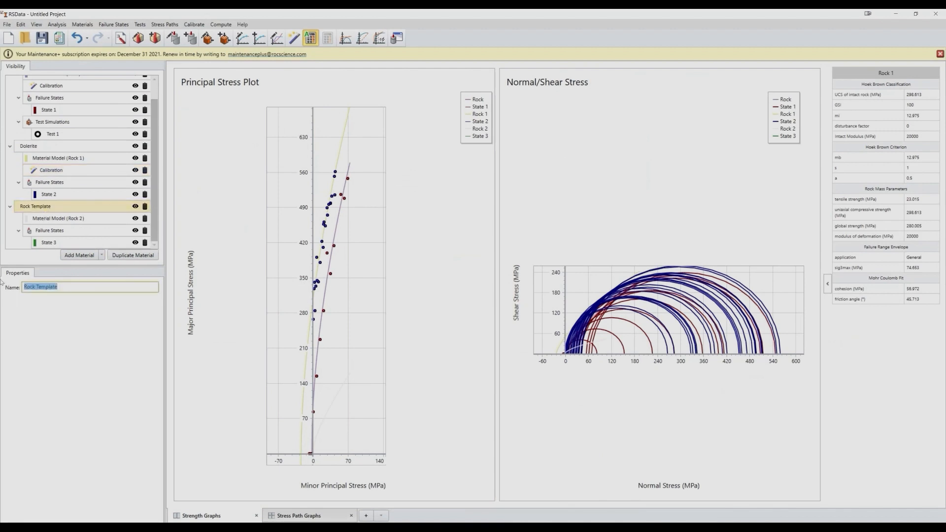
text(Carra)
click(71, 211)
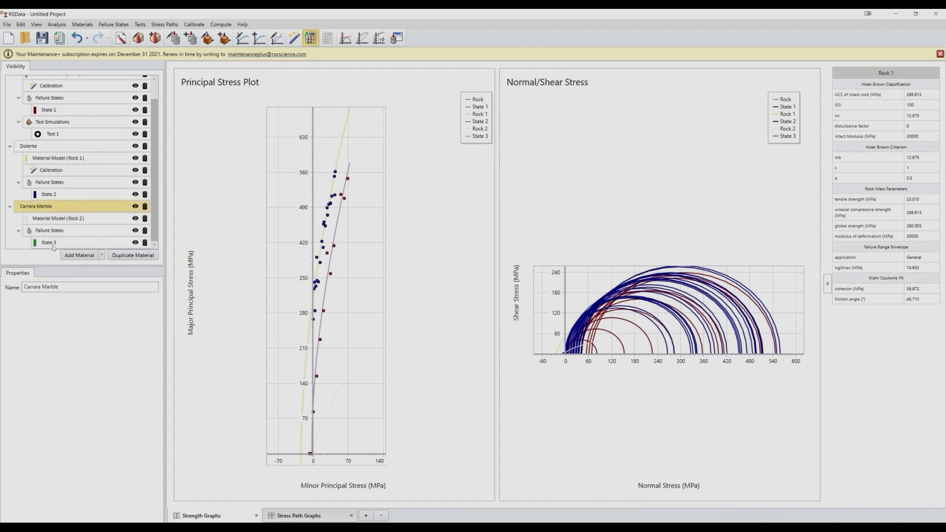
Select Carrara Marble's State 3 failure state, switch to the Excel workbook and copy the Ramsey & Chester stress data in A3:B15
click(53, 246)
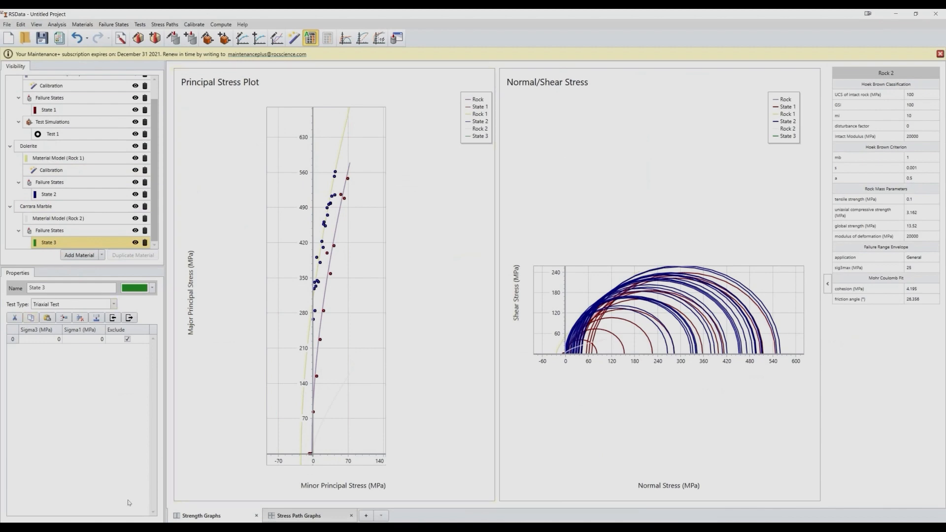
mouse_move(48, 525)
click(48, 494)
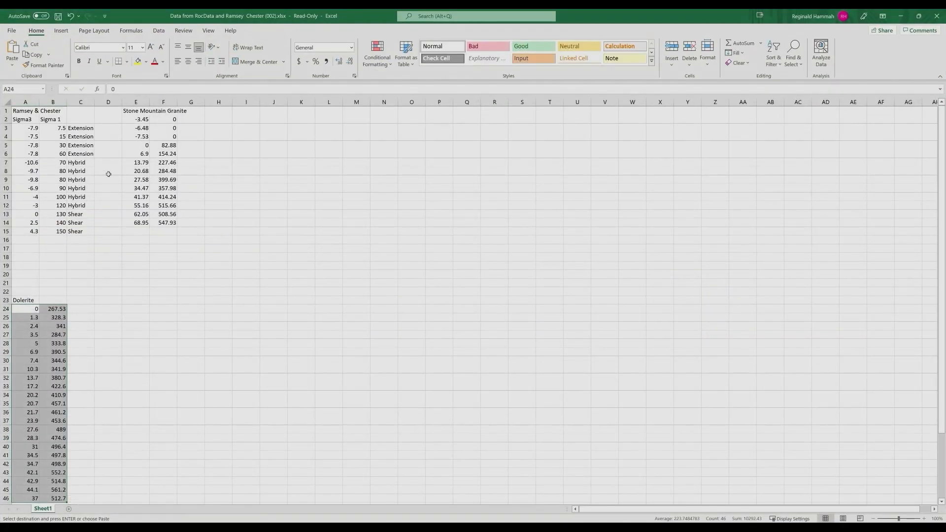
drag(29, 128, 43, 230)
key(ctrl+c)
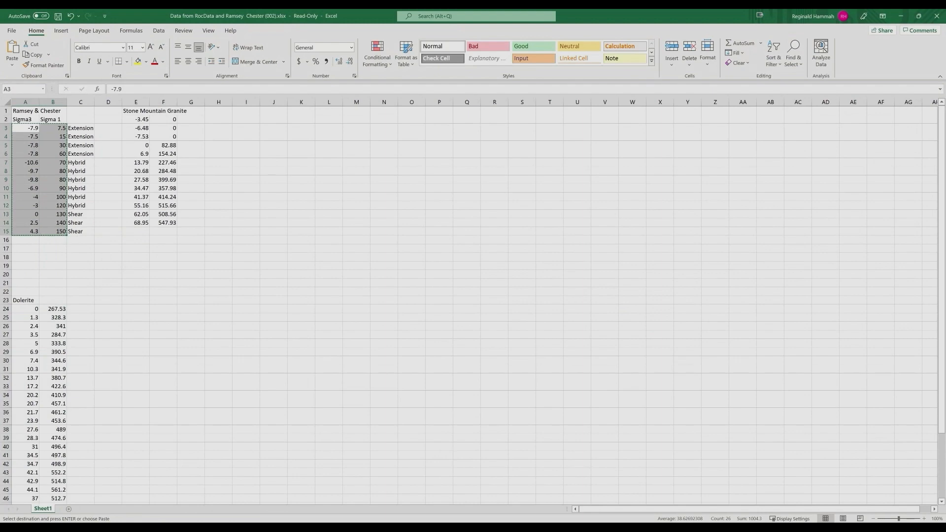
Return to RSData and paste the copied Ramsey & Chester data into State 3's Sigma3/Sigma1 table
click(901, 17)
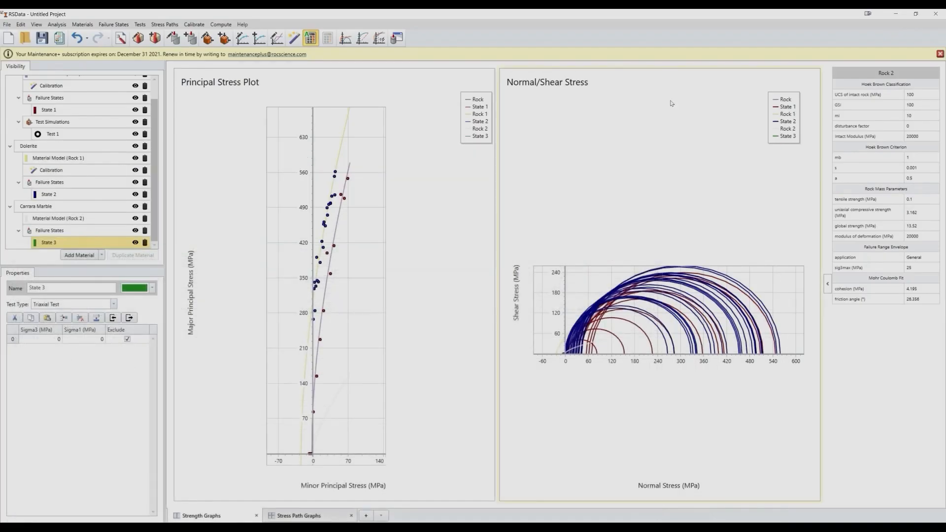
click(18, 340)
click(47, 318)
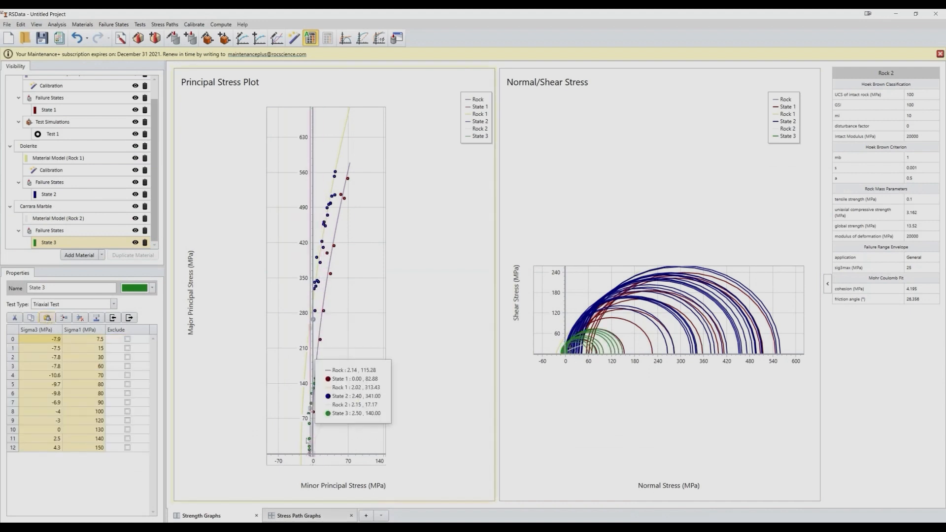
Apply a calibration to the Carrara Marble material
click(39, 208)
right_click(39, 208)
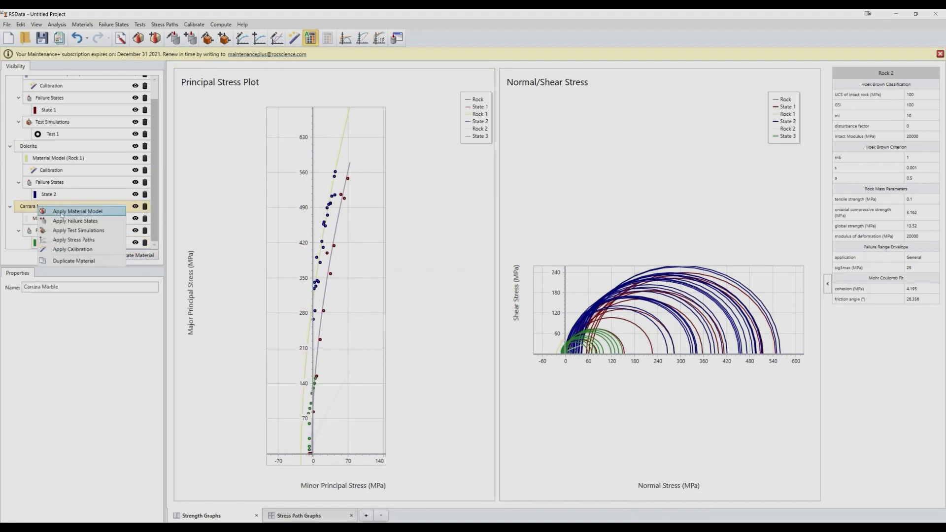
click(73, 251)
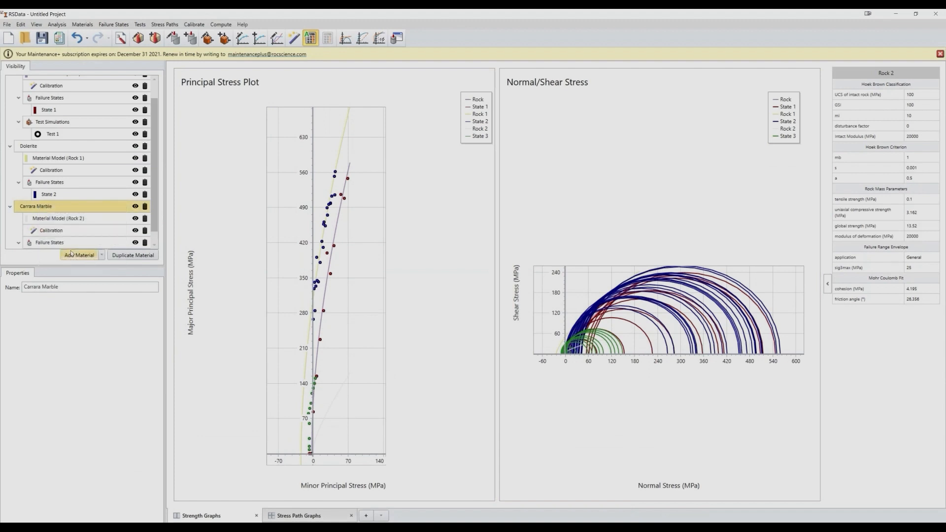
scroll(154, 221, down, 1)
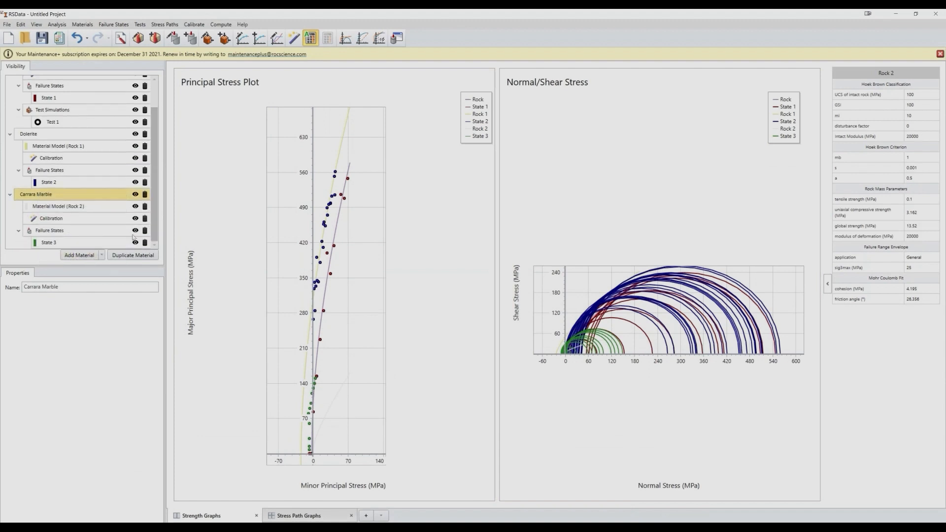
Set the Carrara Marble calibration's curve fit to the Modified Cuckoo algorithm with Basic error summation and Absolute error type
click(86, 219)
click(141, 367)
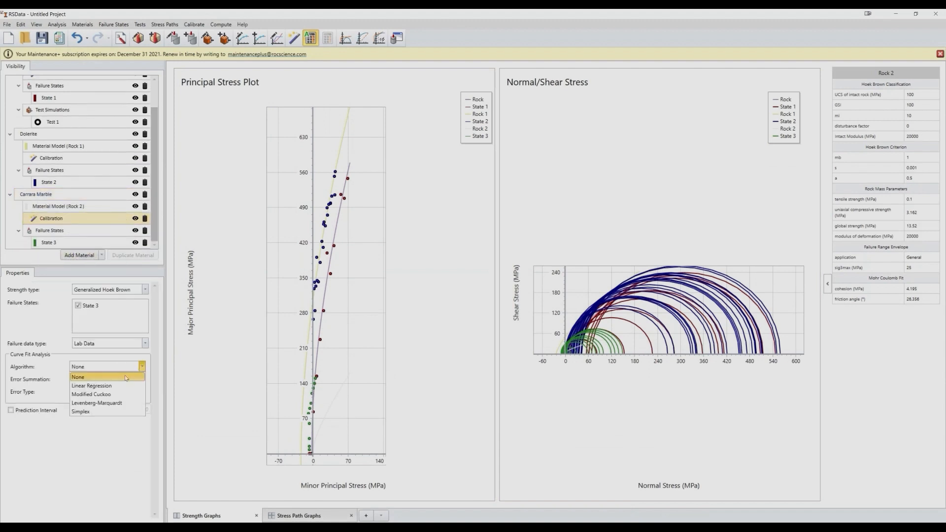
click(103, 395)
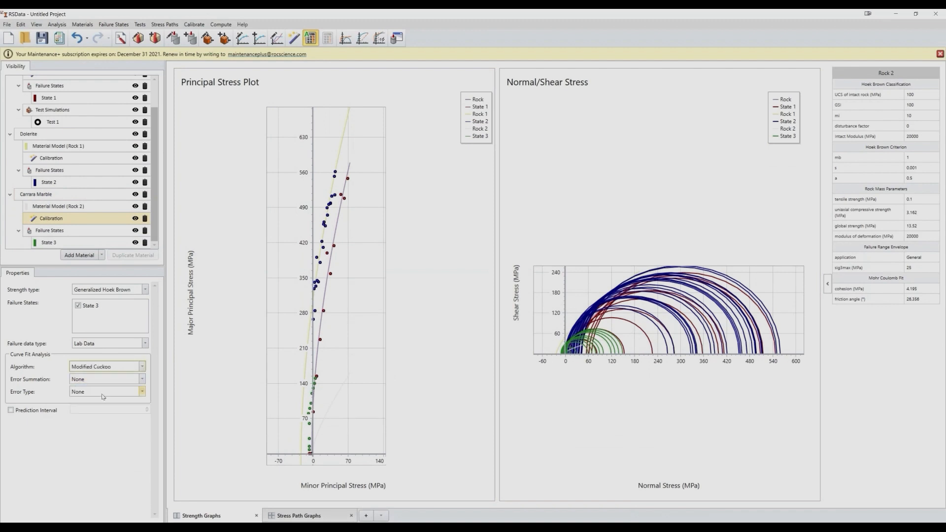
click(142, 380)
click(100, 400)
click(142, 391)
click(90, 413)
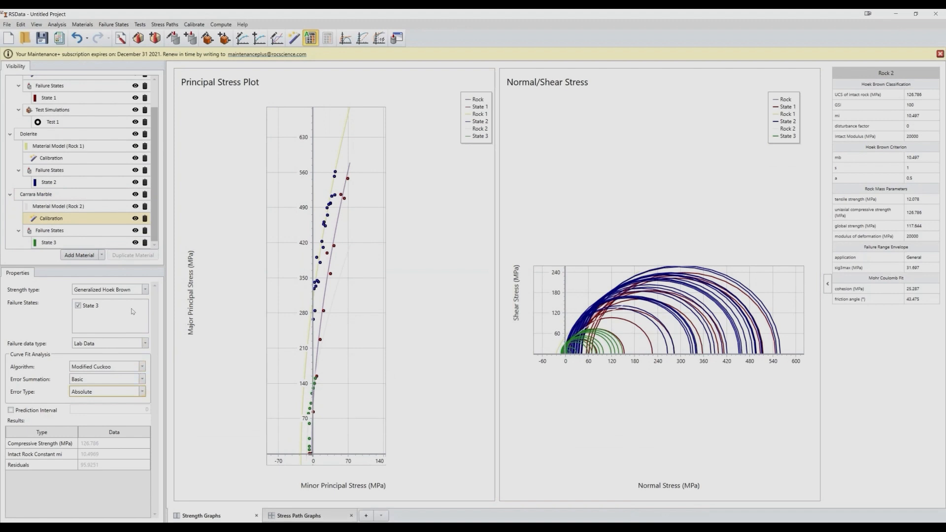
Apply the existing Test 1 simulation to the Carrara Marble material and select it there
click(83, 240)
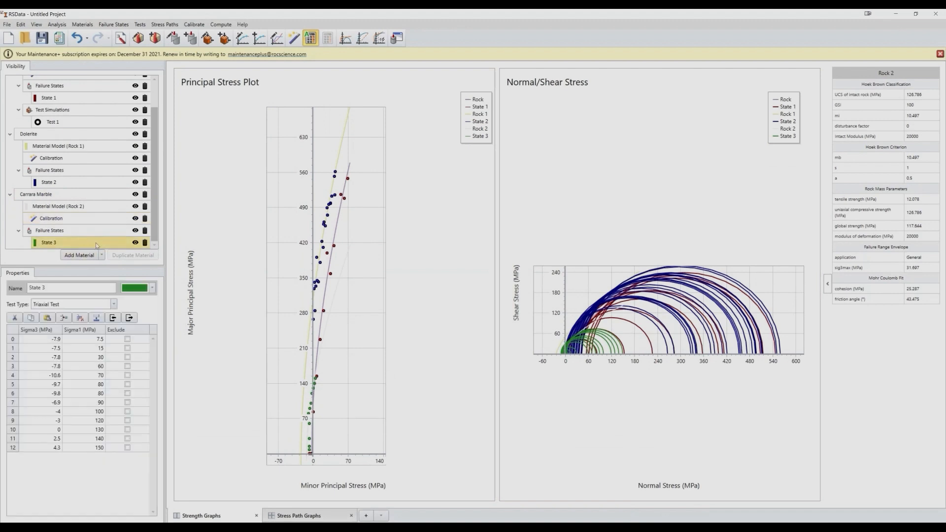
click(56, 198)
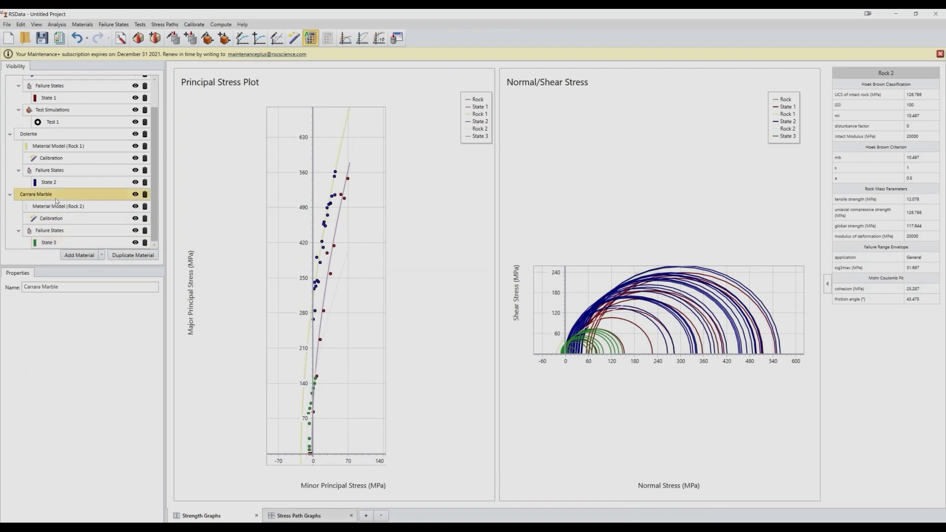
right_click(58, 194)
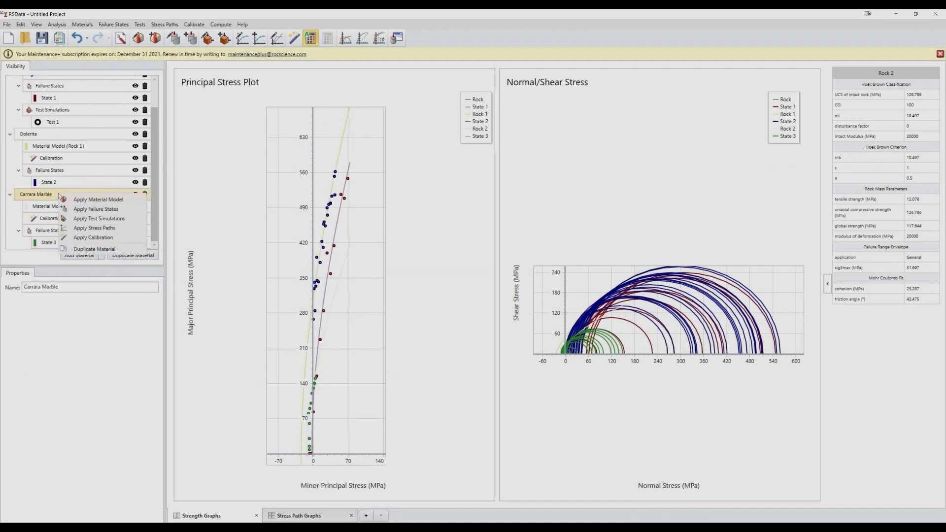
click(109, 219)
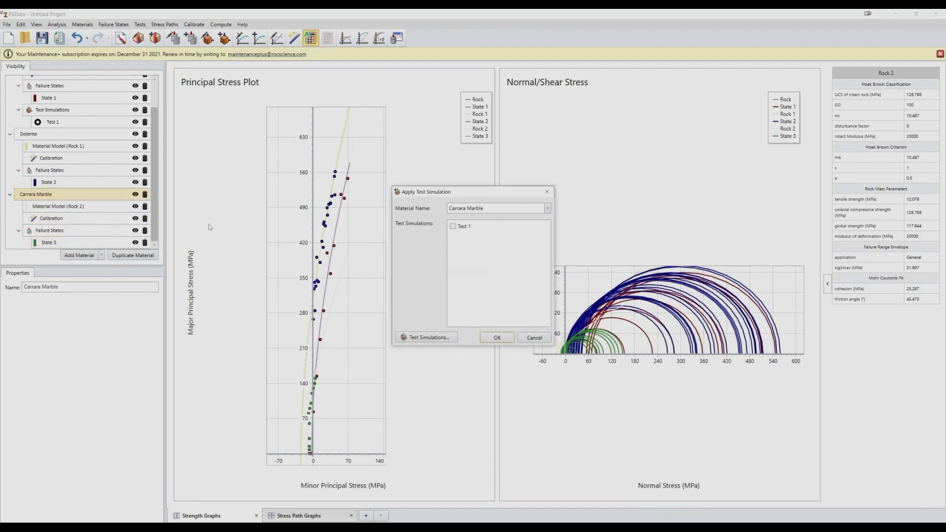
click(453, 226)
click(505, 339)
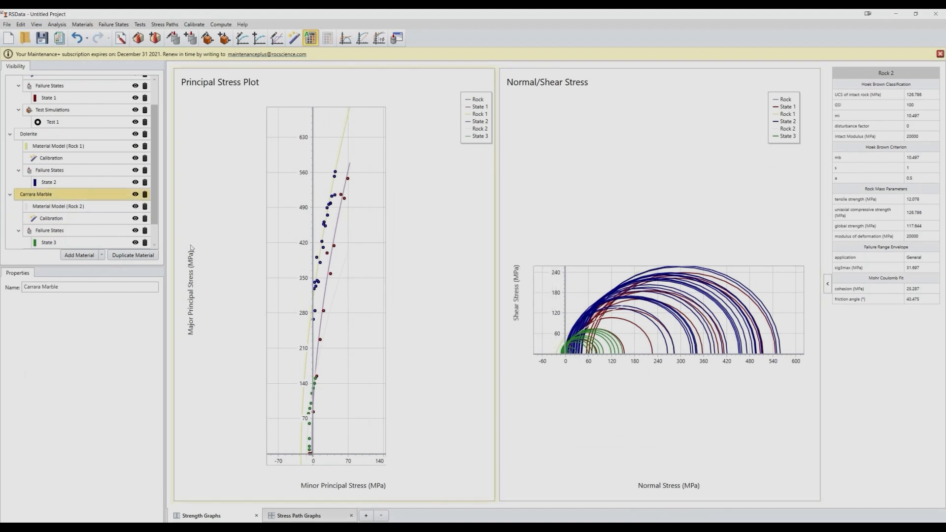
scroll(152, 216, down, 1)
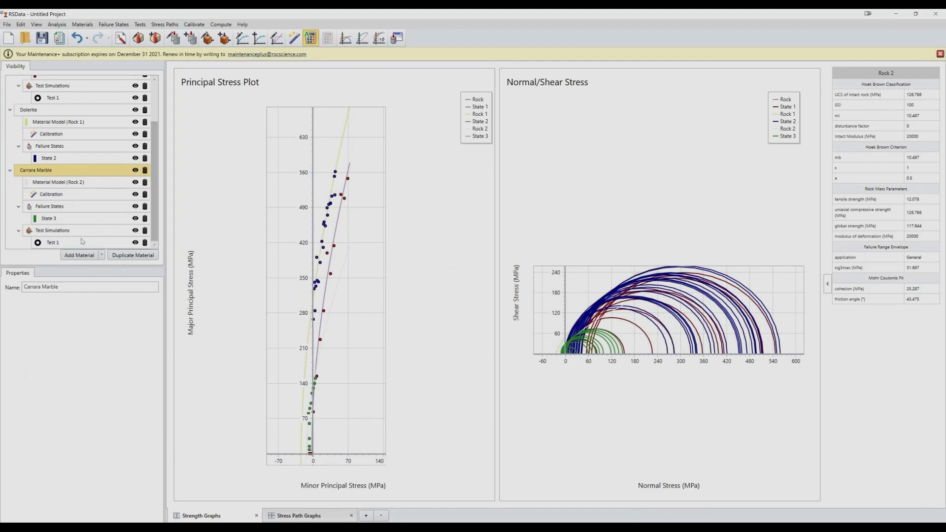
click(82, 242)
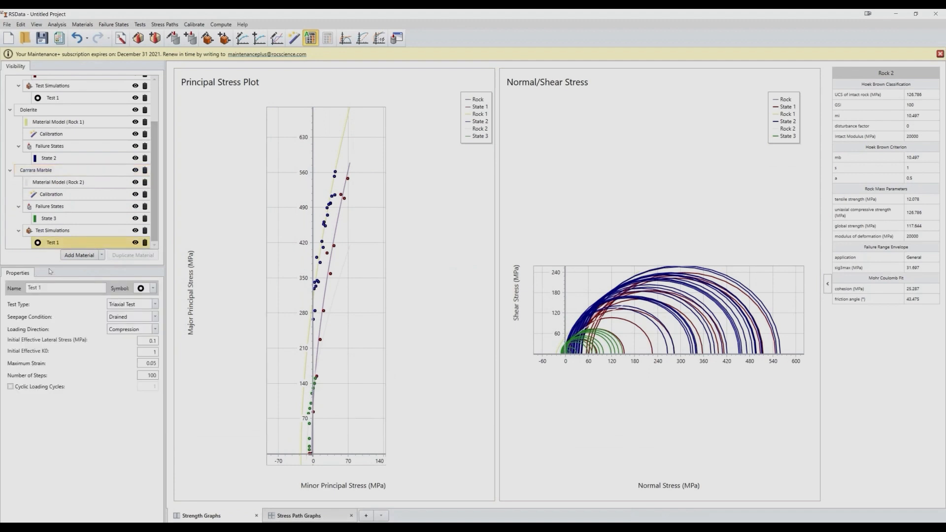
Show the stress path graphs and play the Rock 2 - Test 1 animation
click(303, 516)
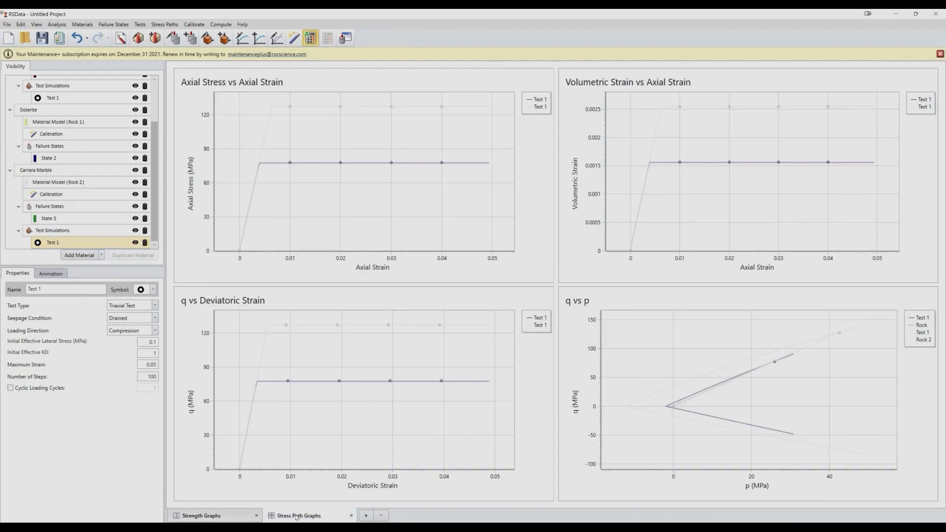
click(51, 274)
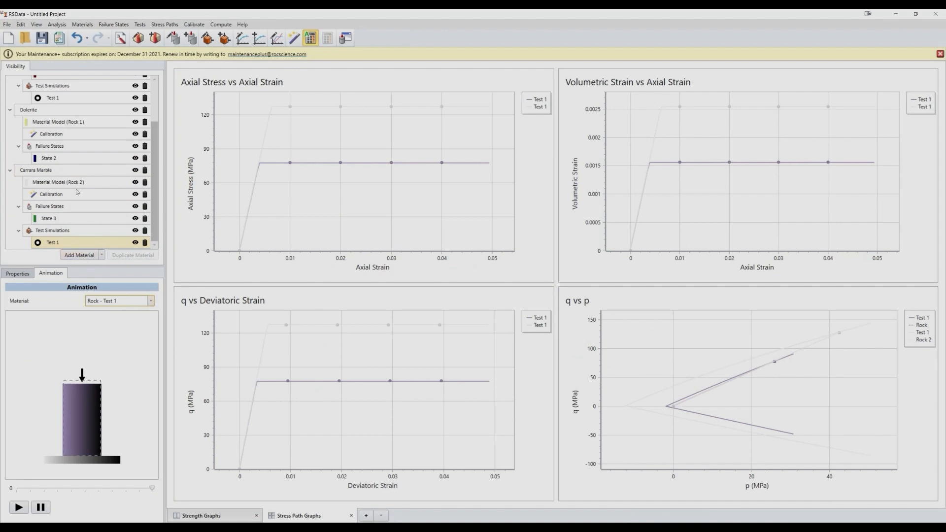
click(151, 301)
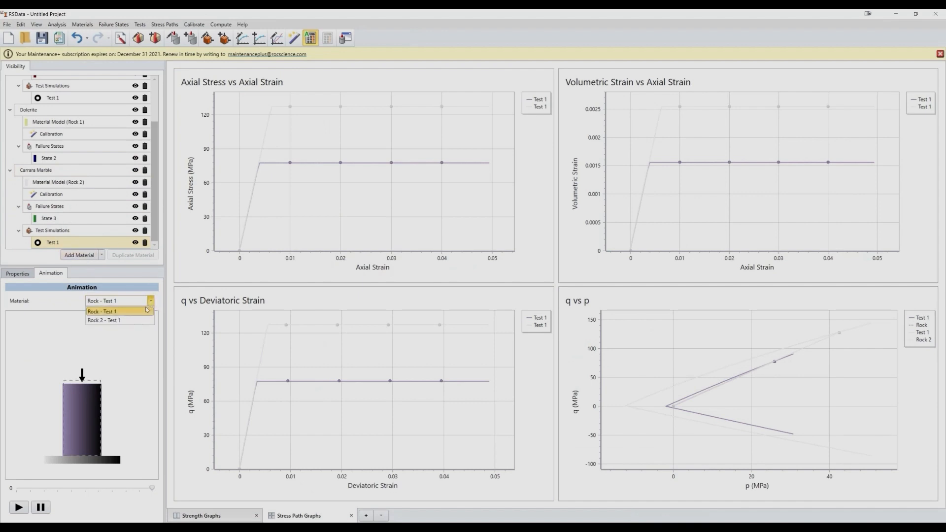
click(118, 322)
click(19, 508)
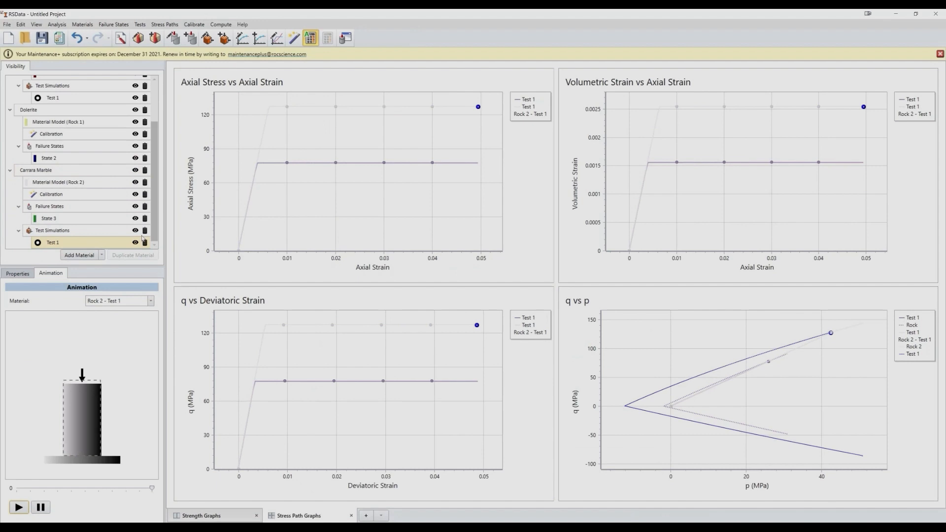
Add a material from the Rock Template and open its material model's properties
click(102, 255)
click(87, 266)
scroll(69, 222, down, 2)
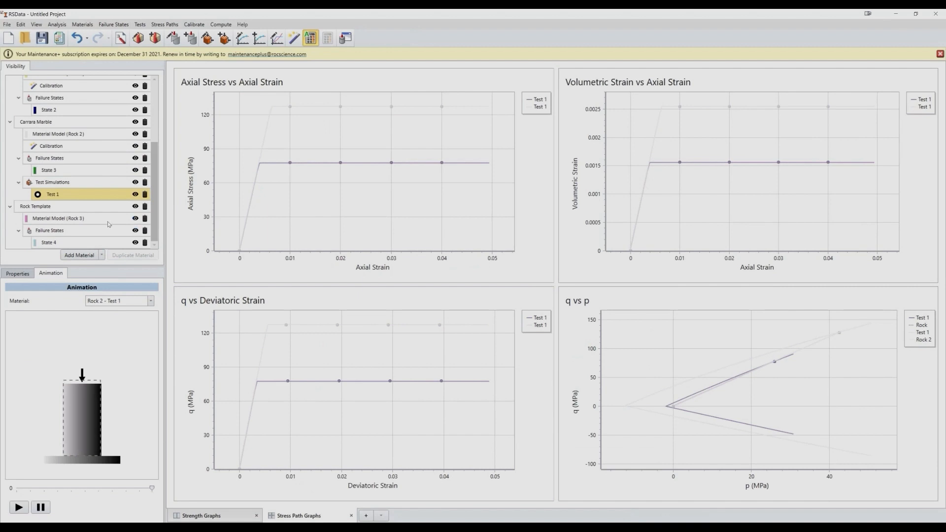
click(70, 221)
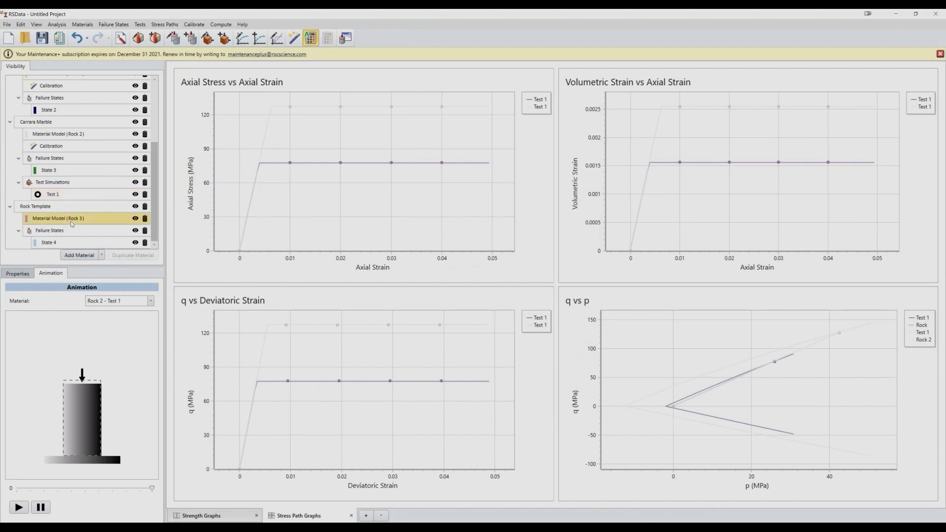
click(22, 274)
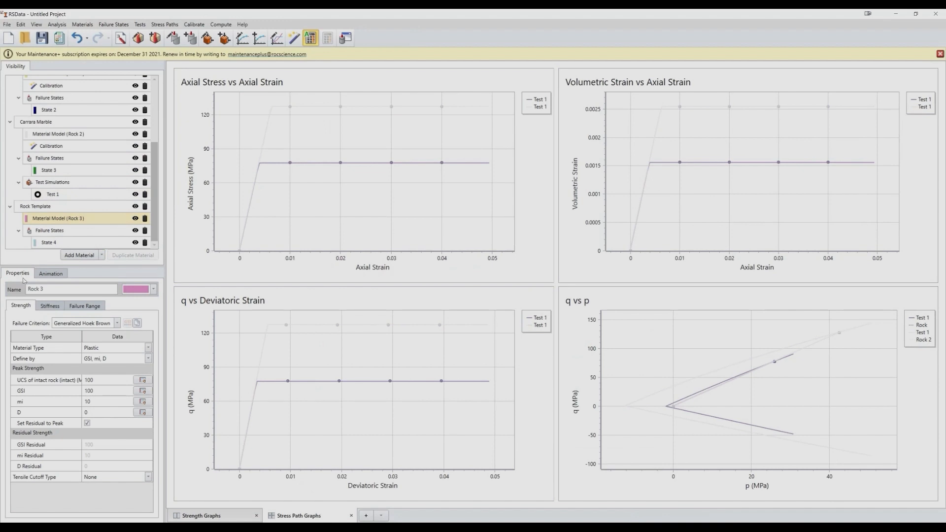
click(134, 360)
click(108, 371)
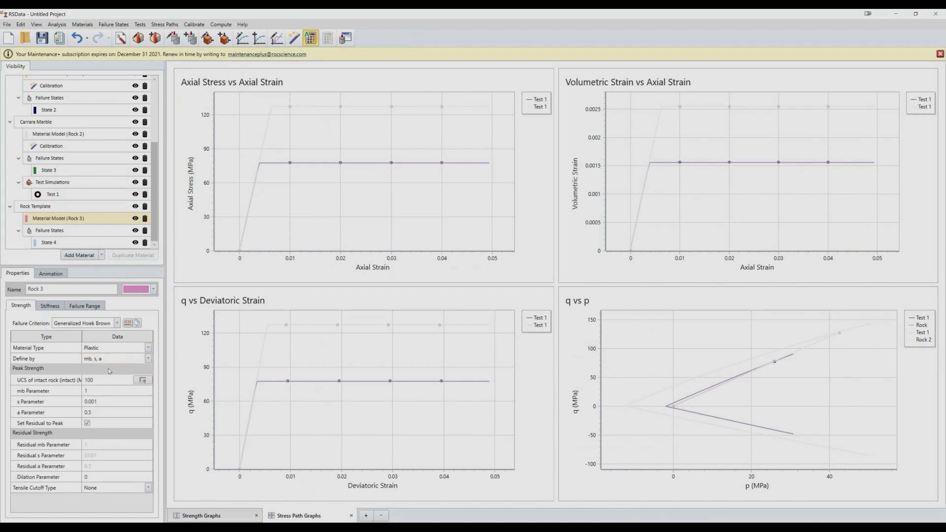
click(87, 391)
text(20)
click(101, 403)
text(1)
key(ctrl+z)
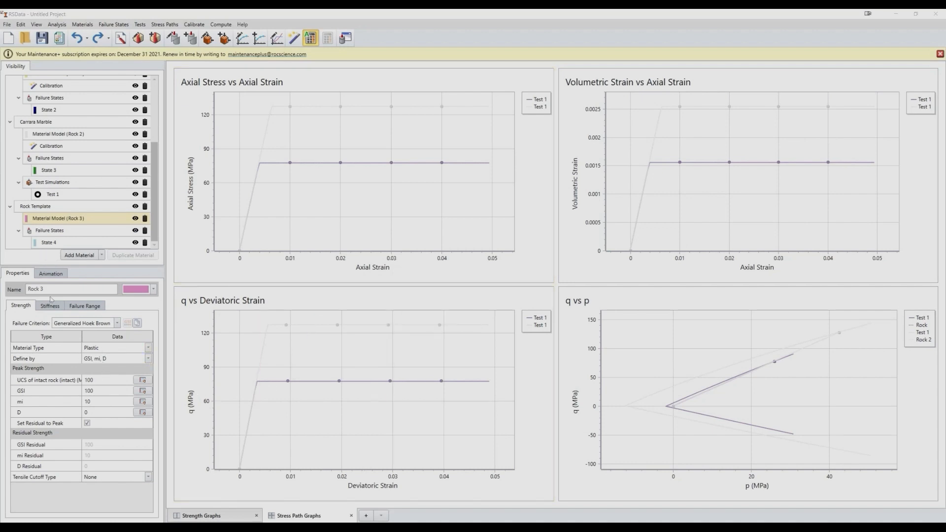
Define the Rock Template's Hoek-Brown strength by mb, s, a, with peak mb 20 and s 1
click(107, 361)
click(101, 377)
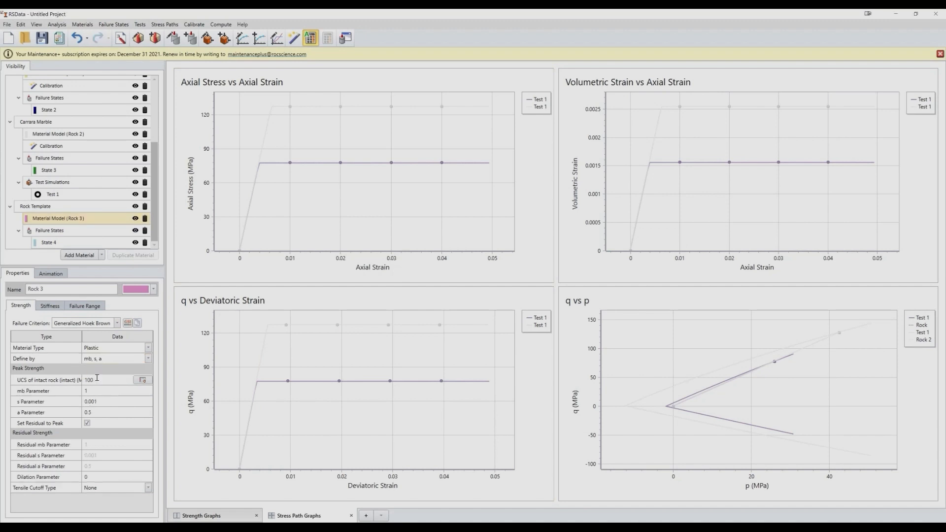
double_click(93, 391)
text(20)
double_click(107, 402)
text(1)
Stop matching residual to peak strength and set the residual mb to 5 and residual s to 0.001
click(88, 423)
click(89, 444)
text(5)
click(104, 456)
text(0.001)
click(100, 465)
Apply the Test 1 simulation to the Rock Template material
click(69, 210)
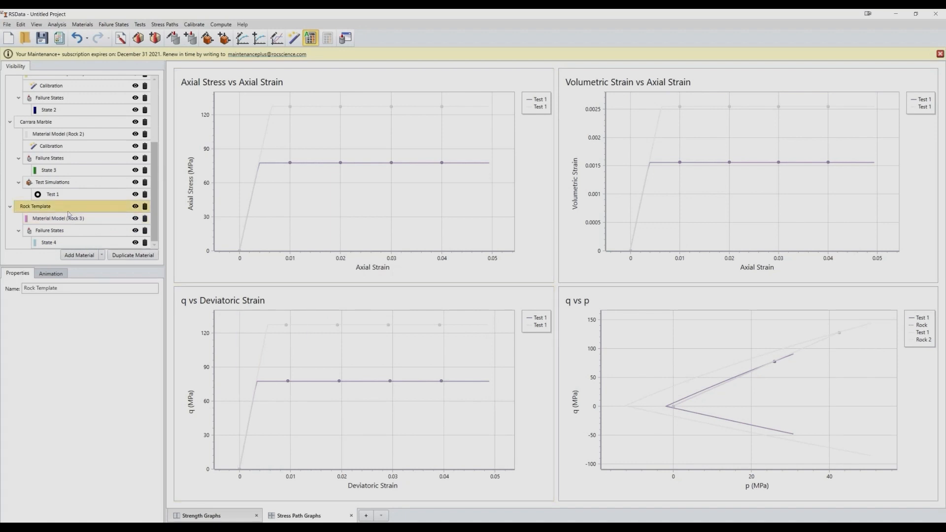
right_click(70, 209)
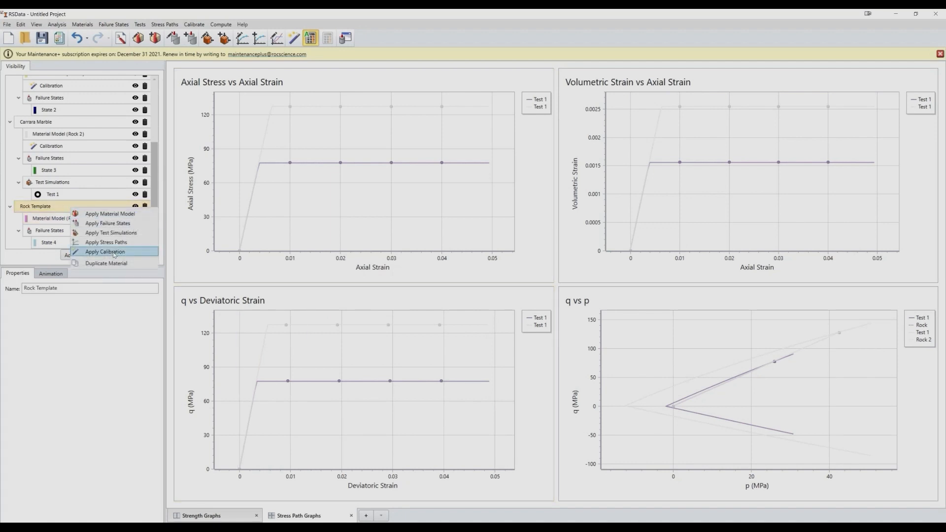
click(119, 235)
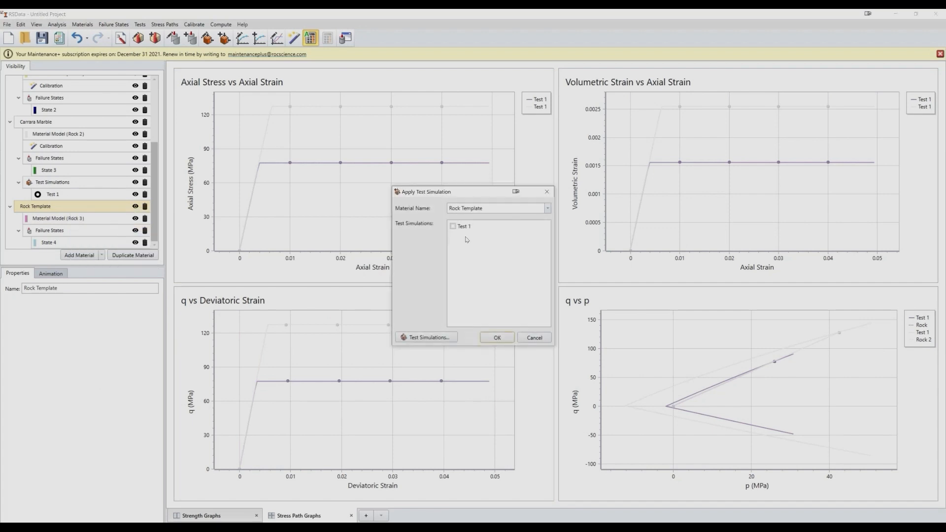
click(452, 227)
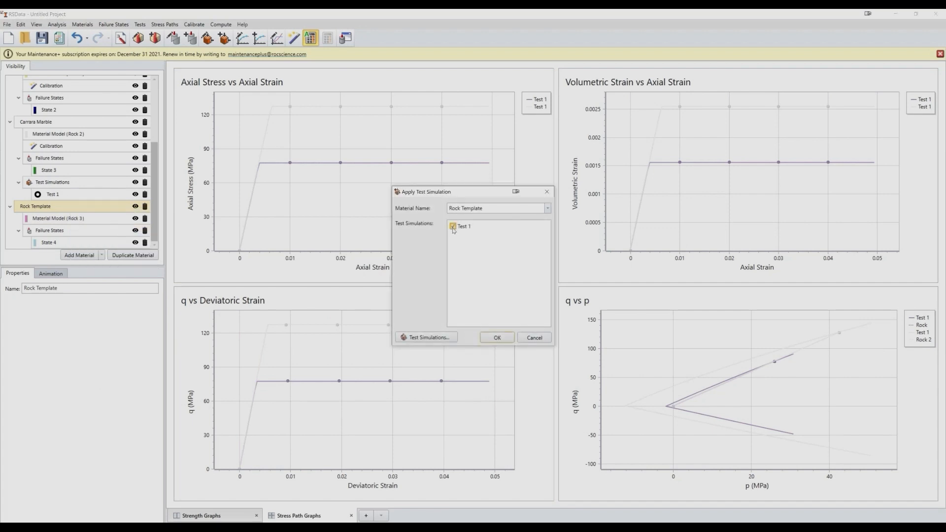
click(494, 338)
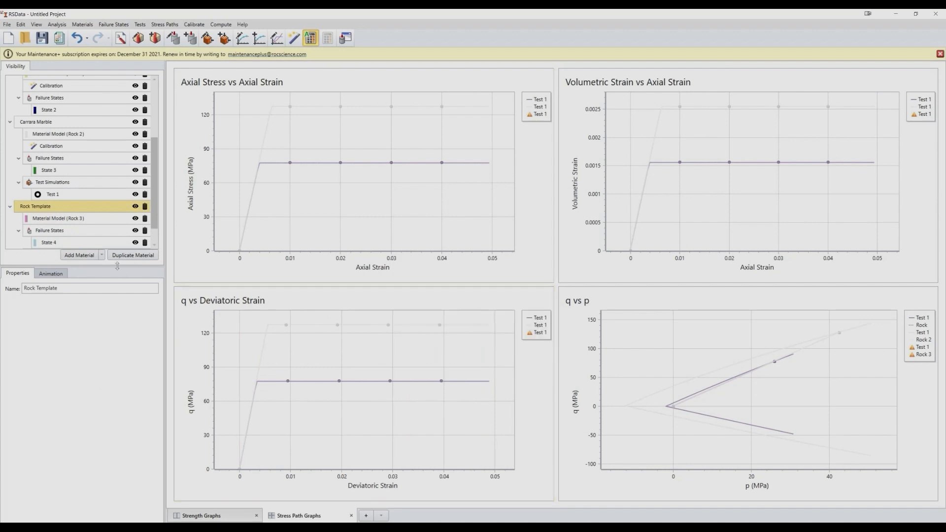
drag(153, 217, 144, 244)
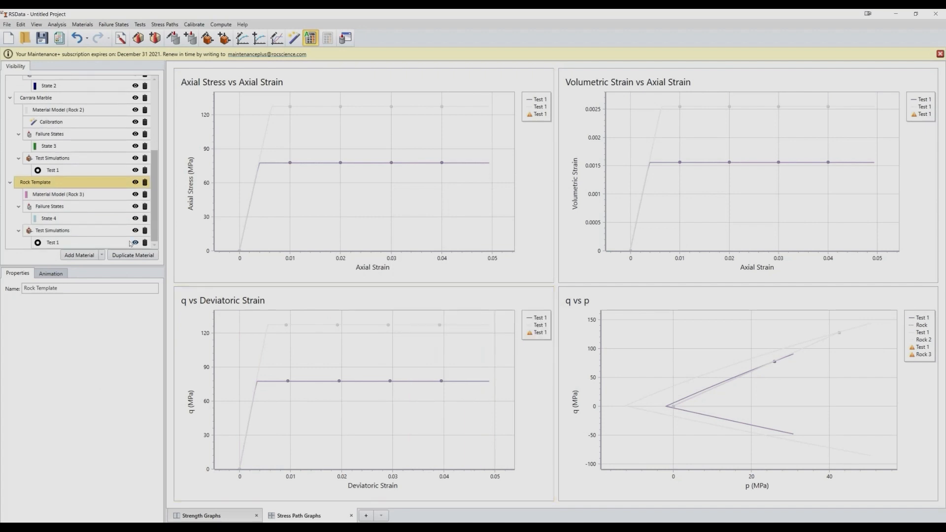
Set Test 1's initial effective lateral stress to 10 MPa
click(100, 244)
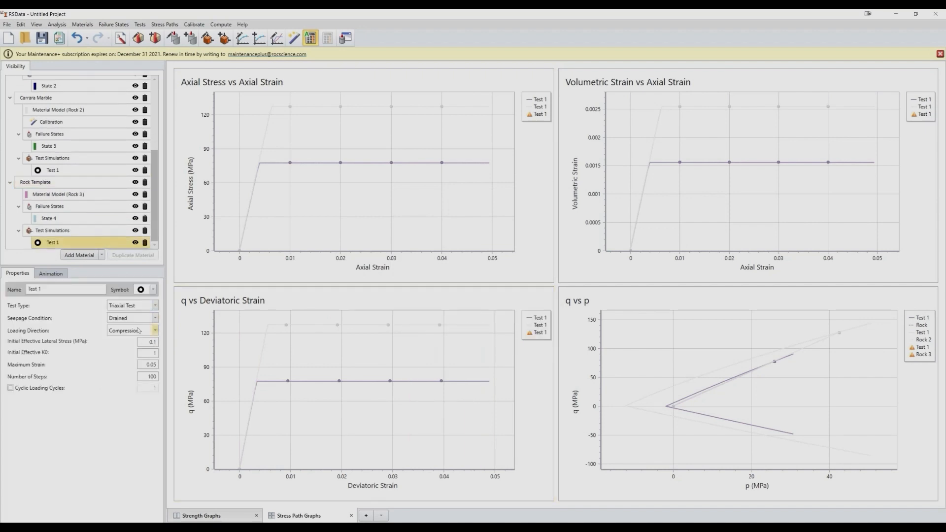
click(146, 343)
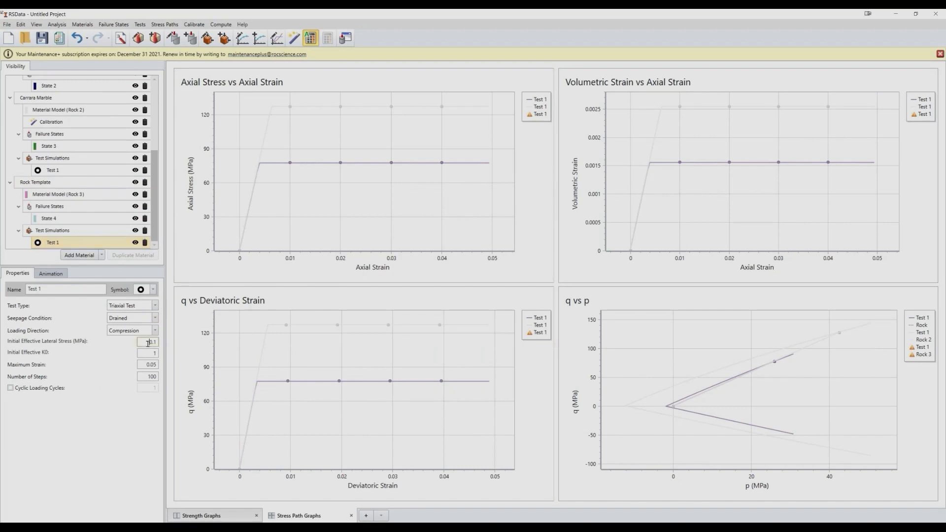
double_click(147, 344)
text(10)
Play the Rock 3 - Test 1 animation to follow the Rock Template's stress paths
click(51, 272)
click(151, 301)
click(106, 328)
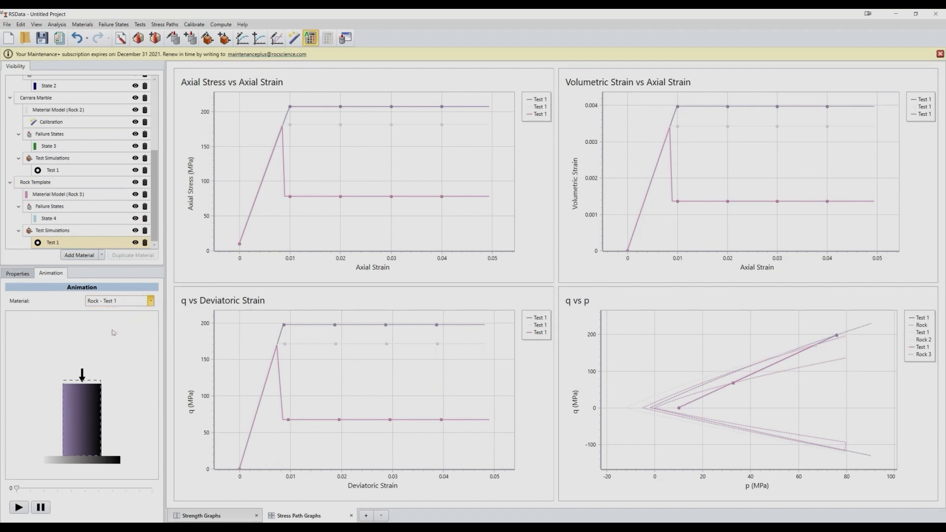
click(19, 507)
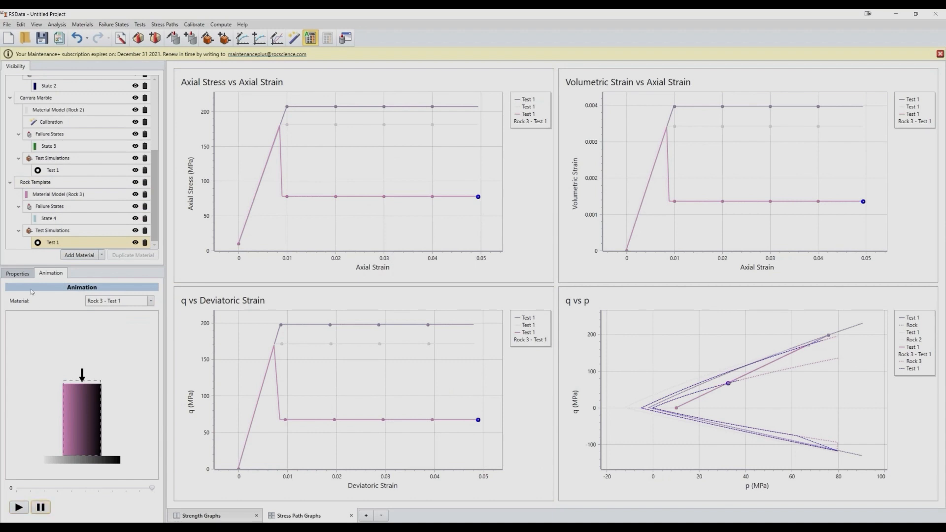
click(26, 275)
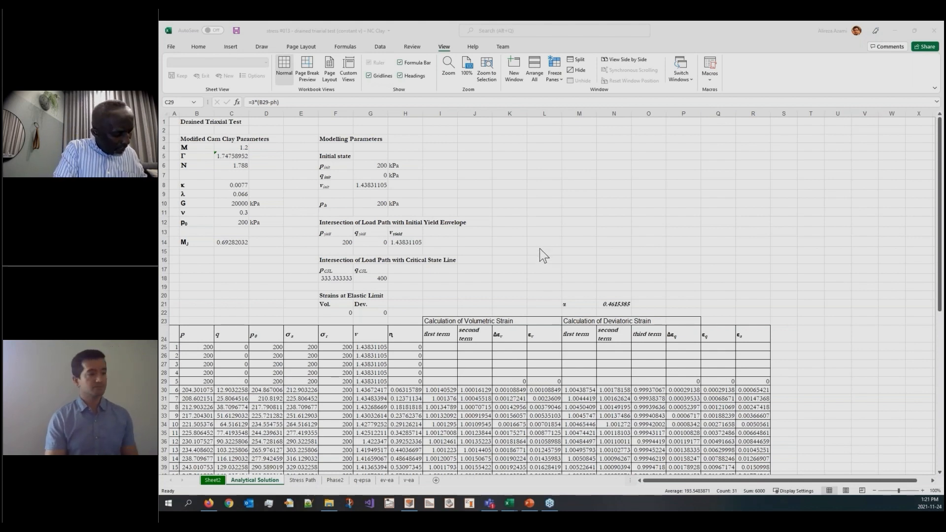
Switch from Excel to RSData and start a new project with the Soil Template
click(469, 503)
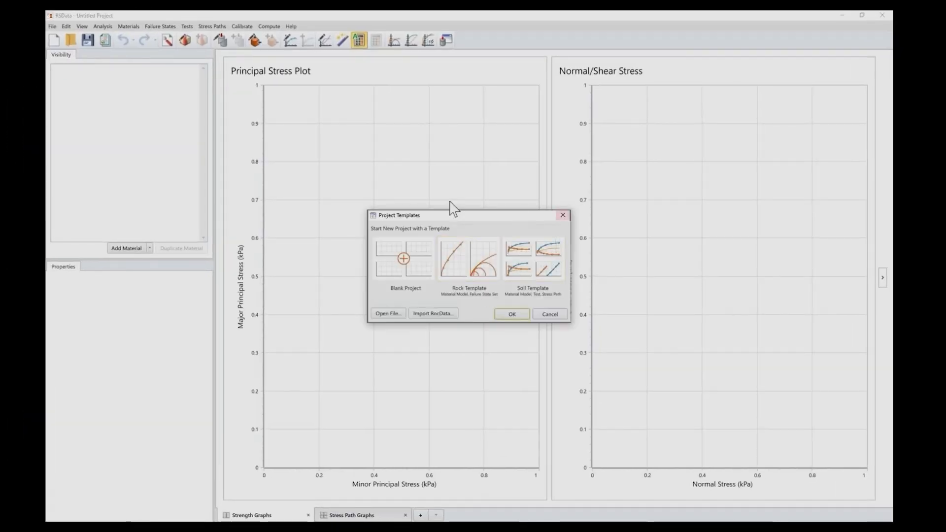
click(534, 263)
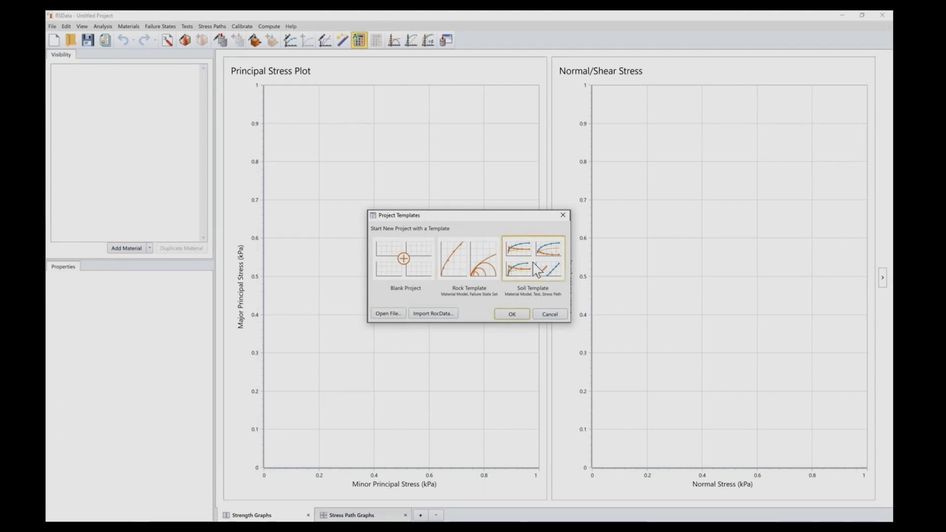
double_click(533, 264)
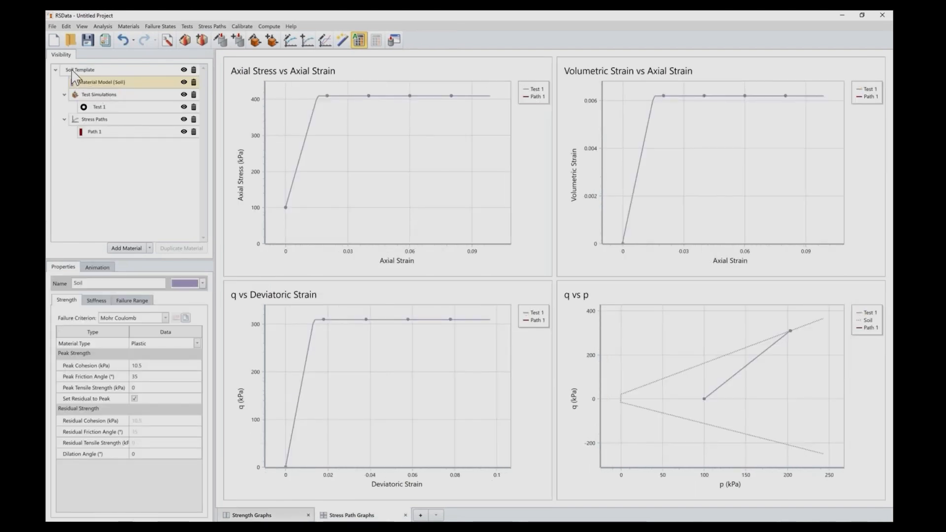
Examine the Soil Template's Mohr Coulomb strength parameters and the settings of its Test 1 triaxial simulation
click(73, 72)
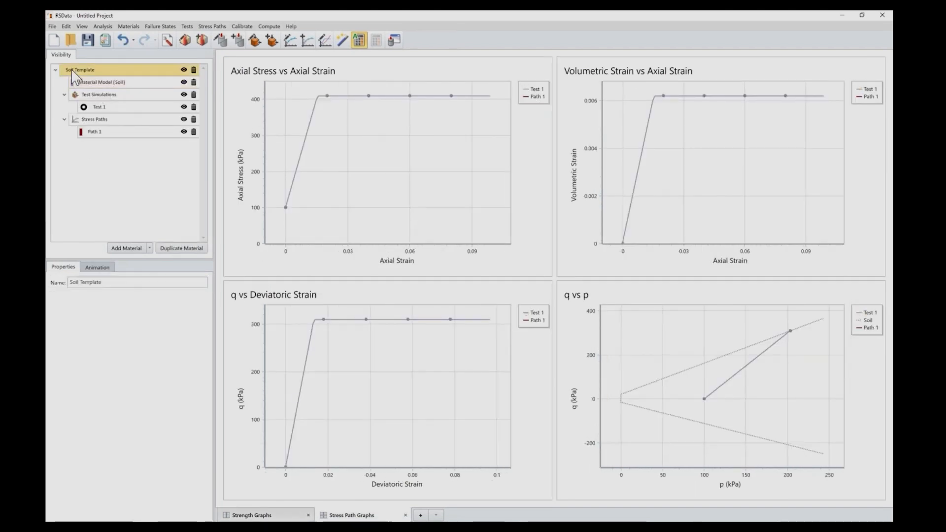
click(95, 83)
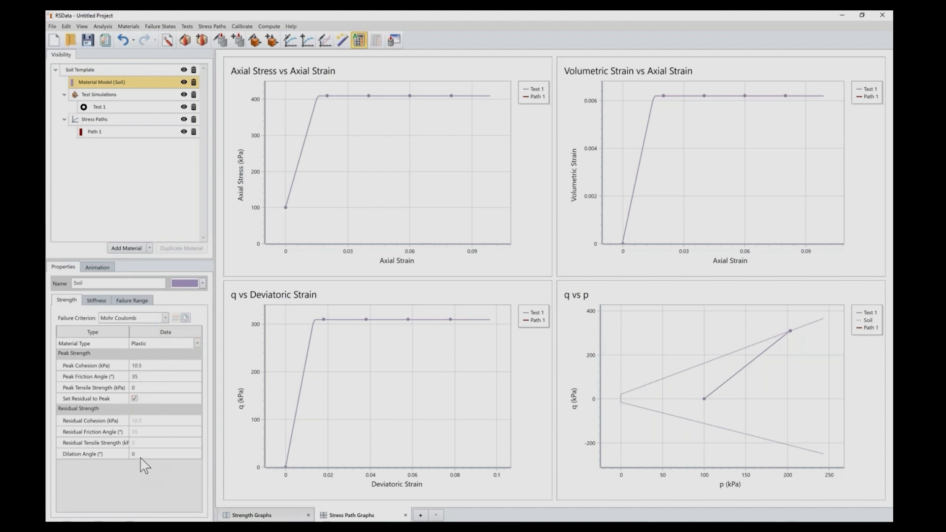
click(98, 106)
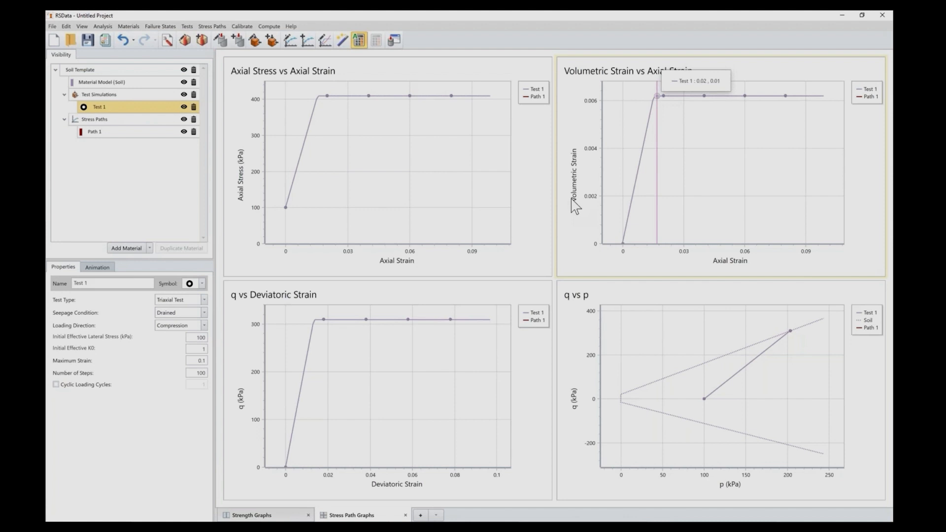
click(100, 80)
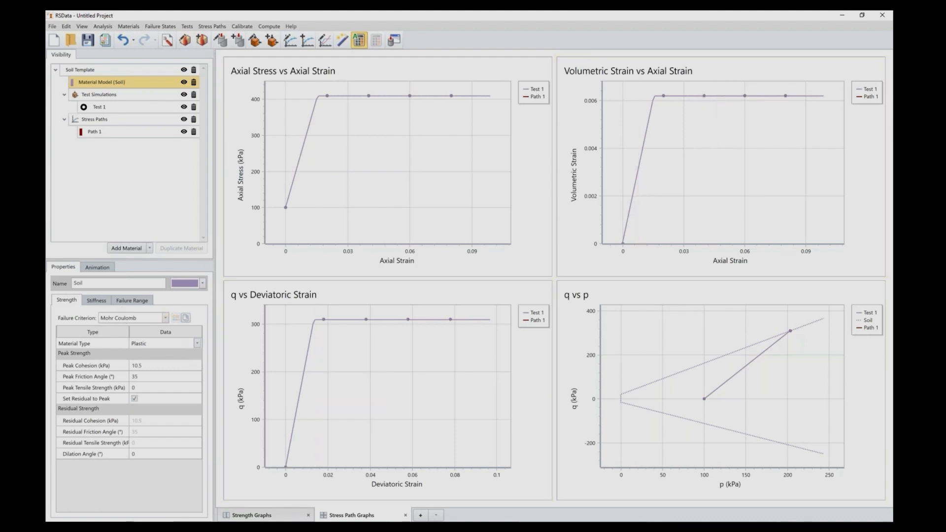
Play the Soil - Test 1 animation to follow the Mohr Coulomb stress paths
click(96, 267)
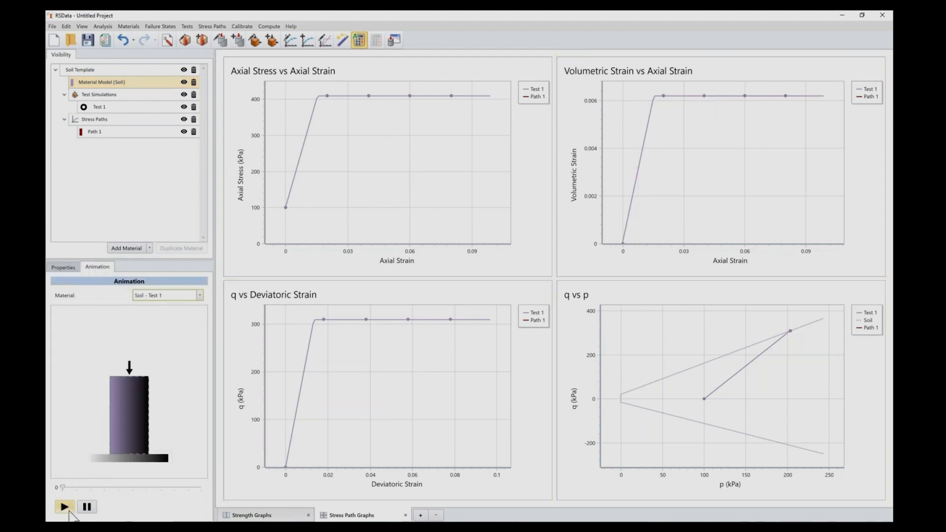
click(69, 512)
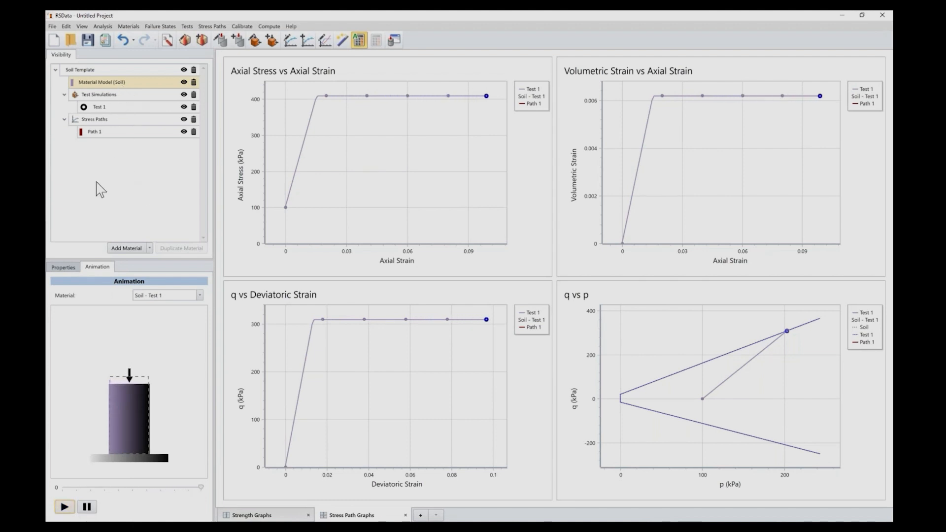
Set the soil's dilation angle to 5° and replay the Soil - Test 1 animation
click(64, 268)
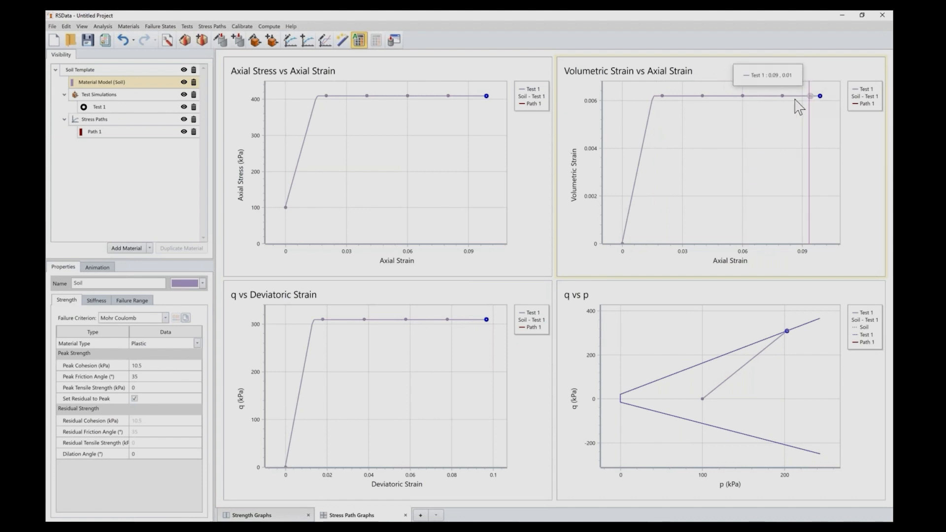
text(5)
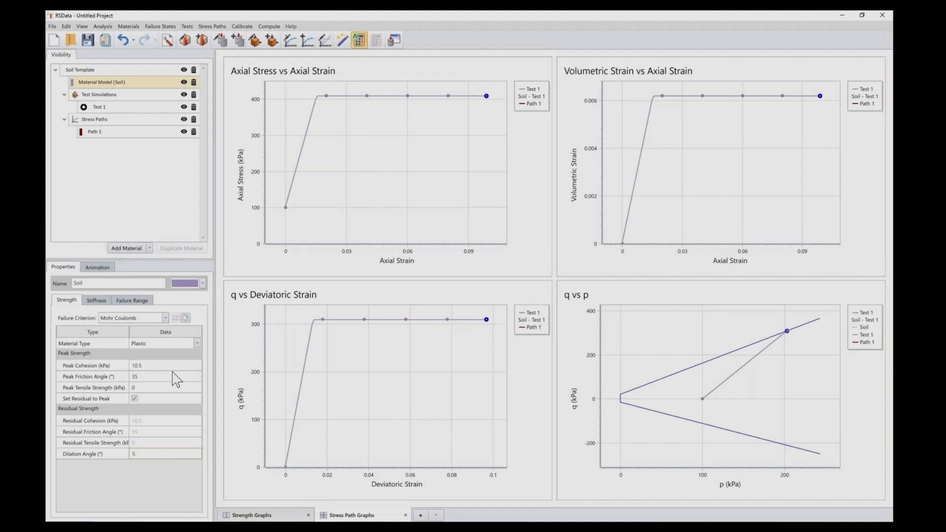
click(261, 378)
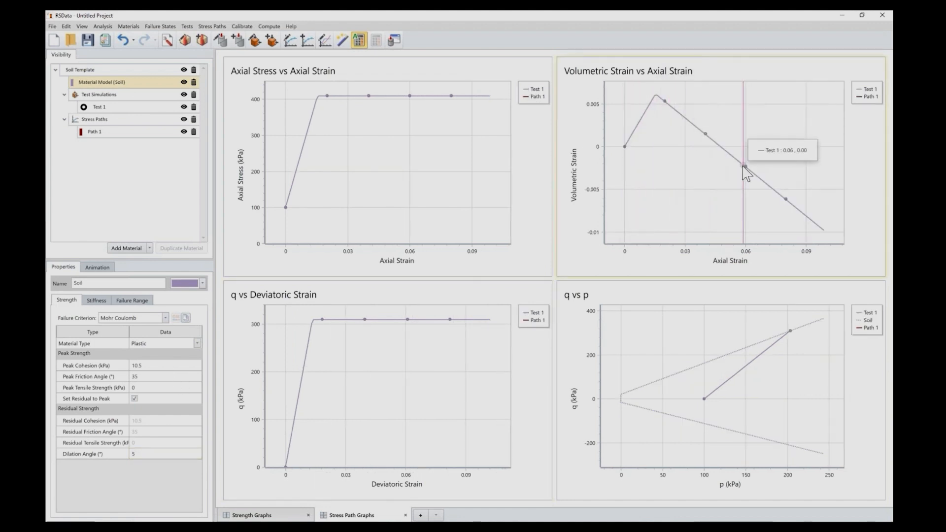
click(101, 268)
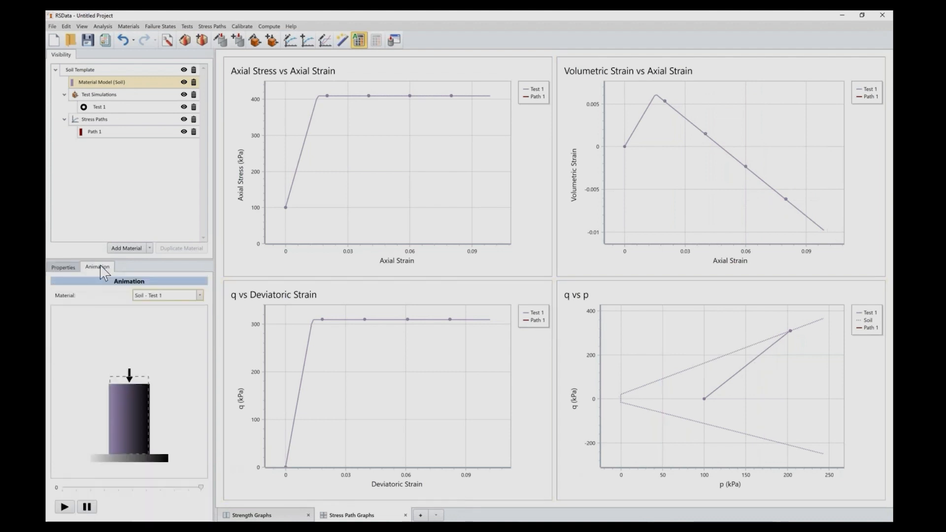
click(64, 507)
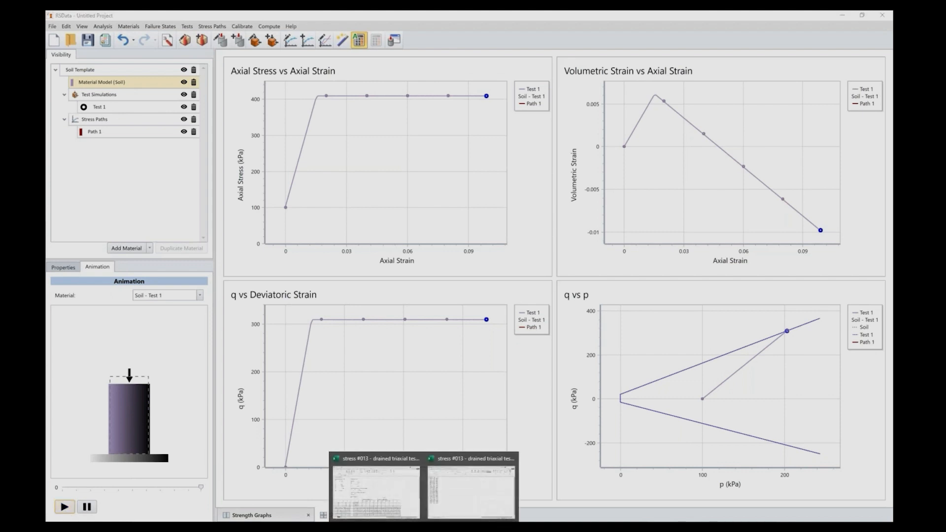
Check the Modified Cam Clay parameters in the Excel drained triaxial test workbook and set the soil's failure criterion to Modified Cam-Clay in RSData
click(383, 495)
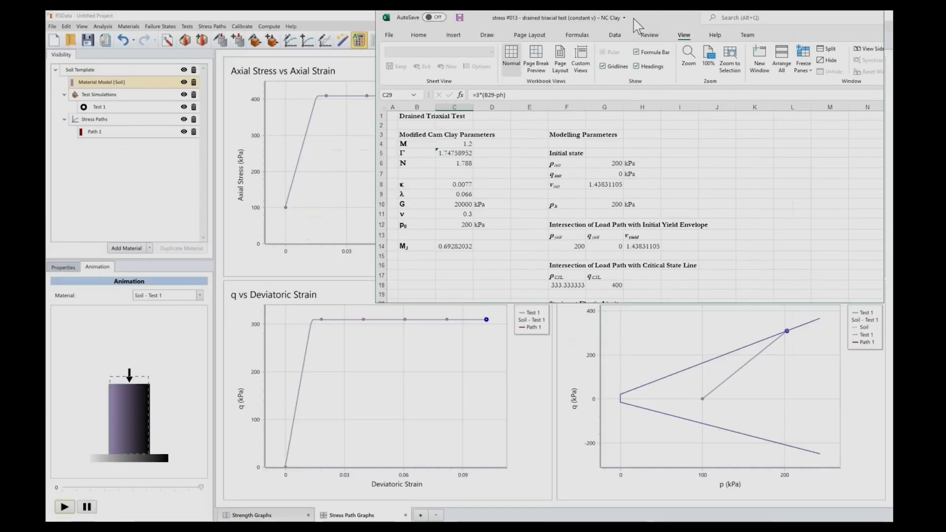
double_click(636, 27)
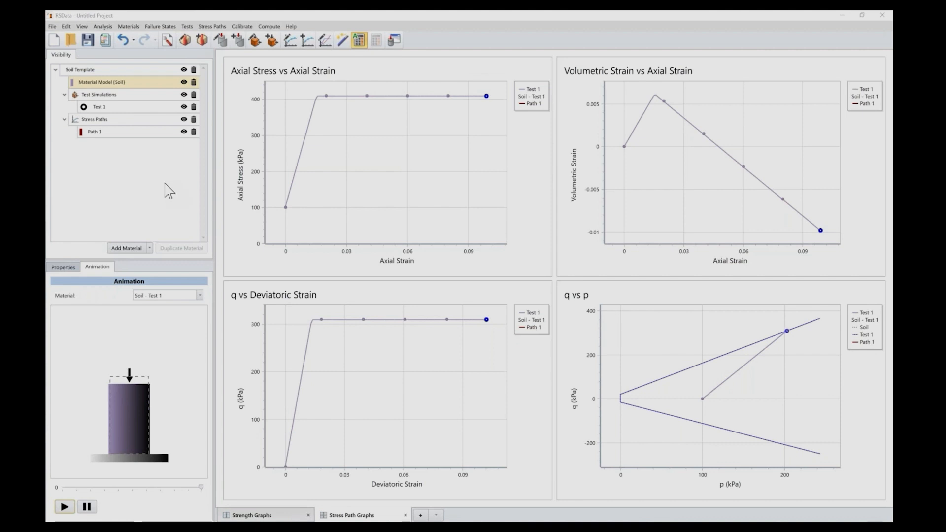
click(103, 87)
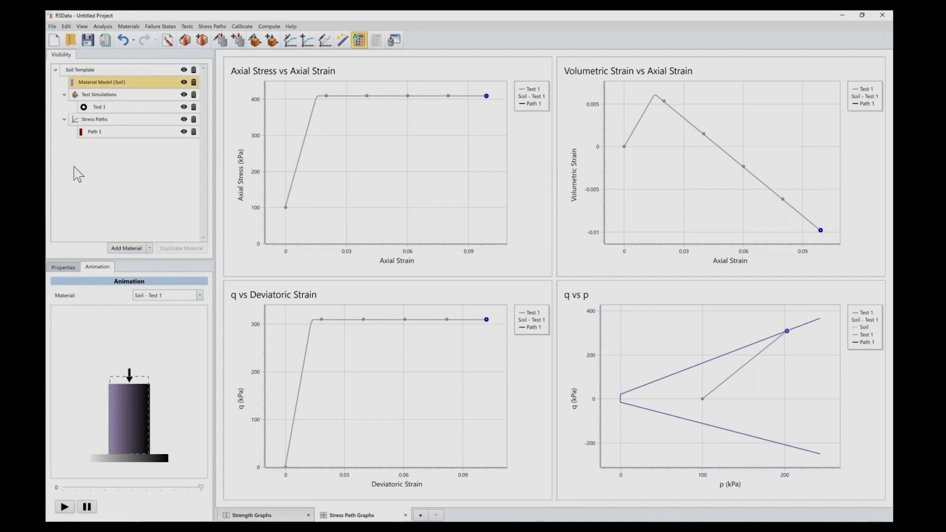
click(69, 268)
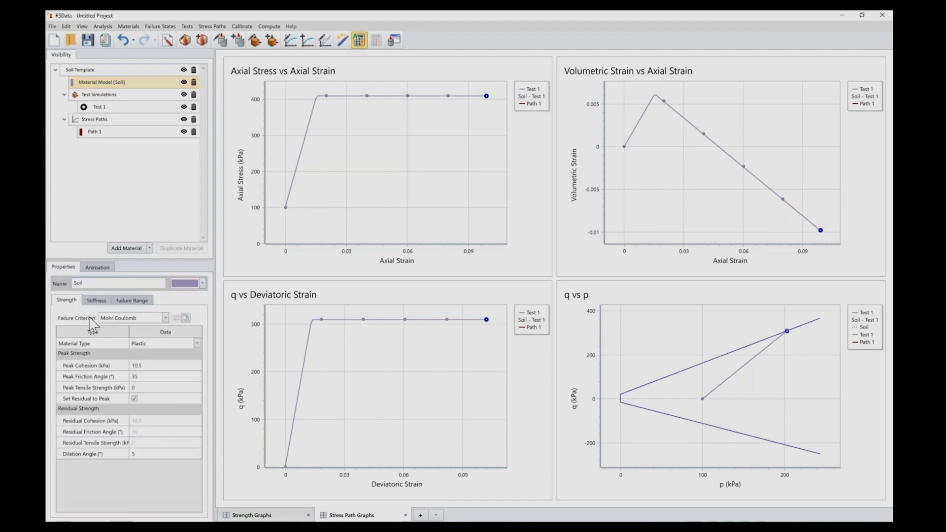
click(139, 318)
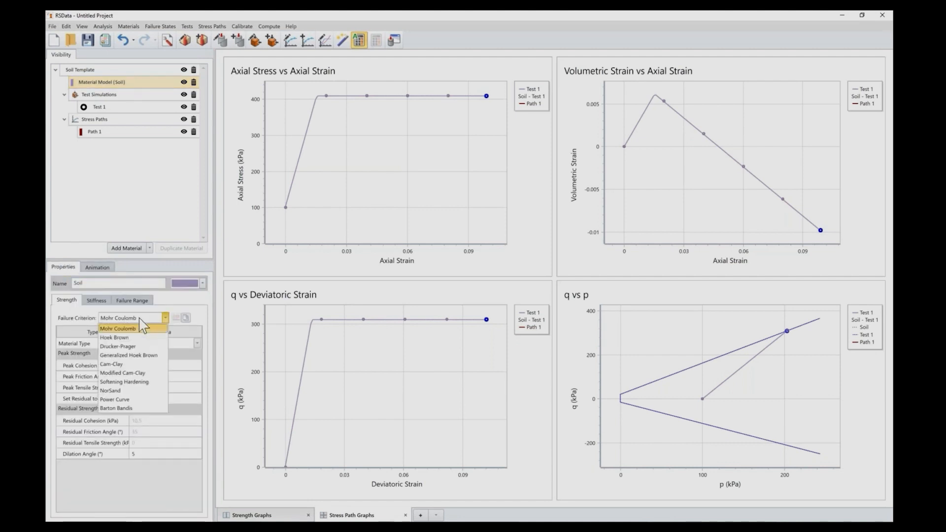
click(131, 374)
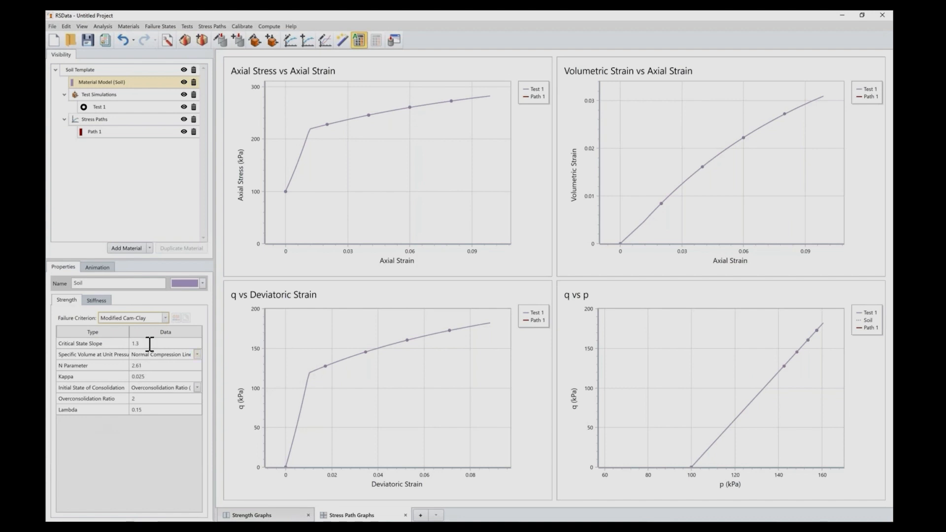
Set the Modified Cam-Clay critical state slope to 1.2, N parameter to 1.788 and overconsolidation ratio to 1
text(2)
double_click(155, 365)
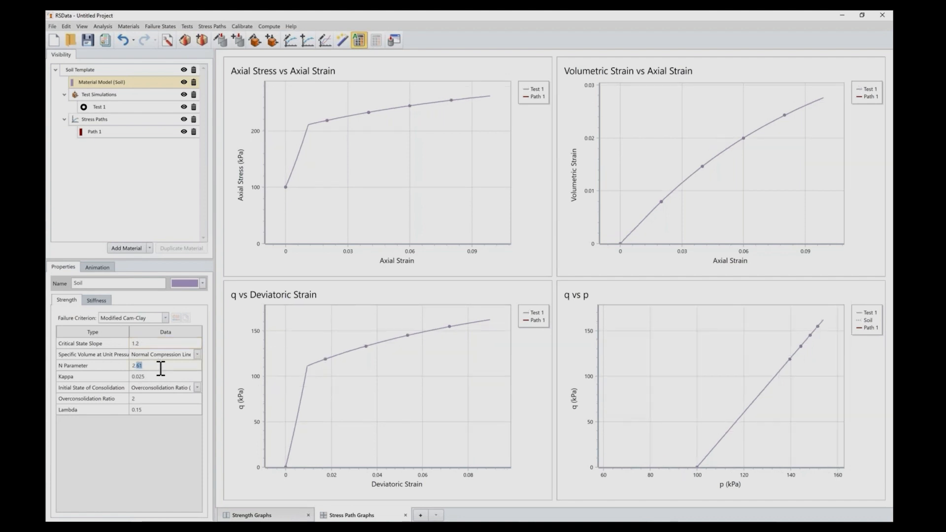
drag(155, 367, 122, 377)
text(1.788)
click(146, 399)
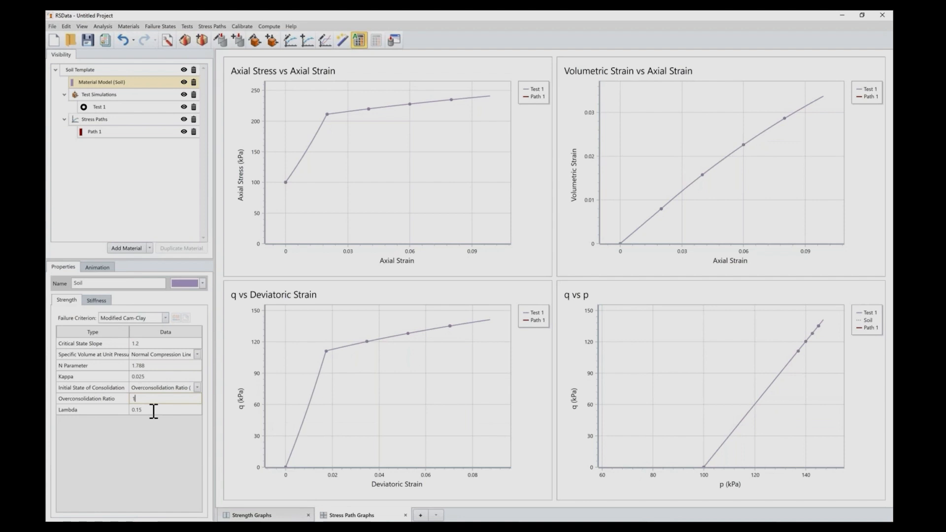
Set the soil's lambda to 0.066 and kappa to 0.0077
double_click(154, 411)
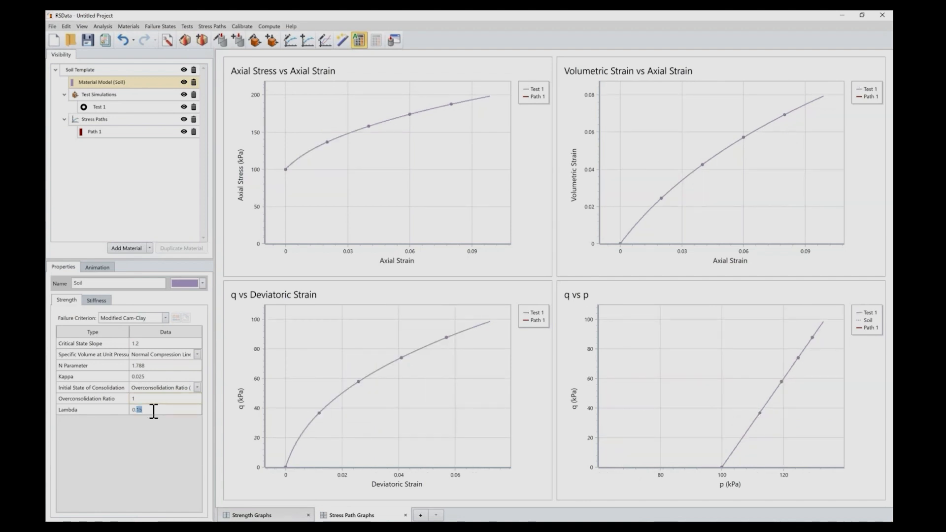
text(0)
text(8)
key(Return)
drag(140, 376, 158, 375)
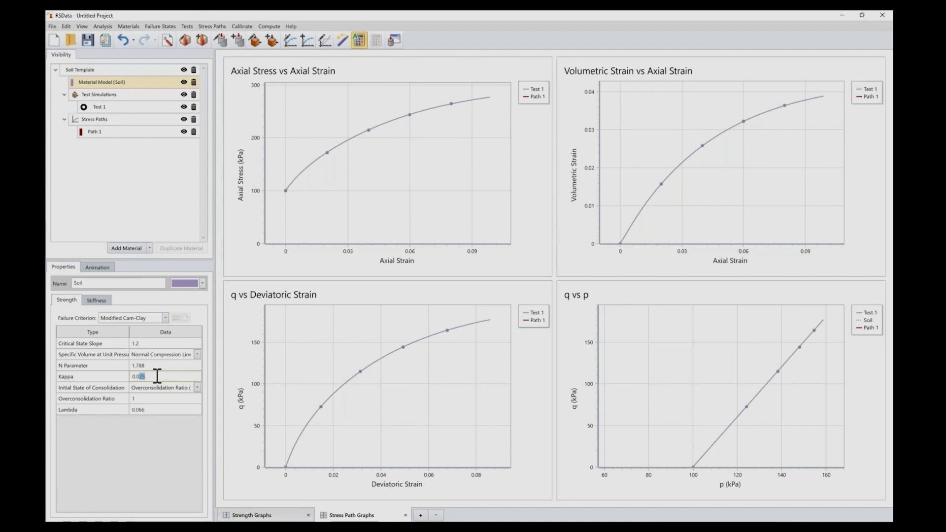
text(0077)
Change the soil stiffness's elastic parameter to Constant Poisson Ratio
click(96, 300)
click(166, 341)
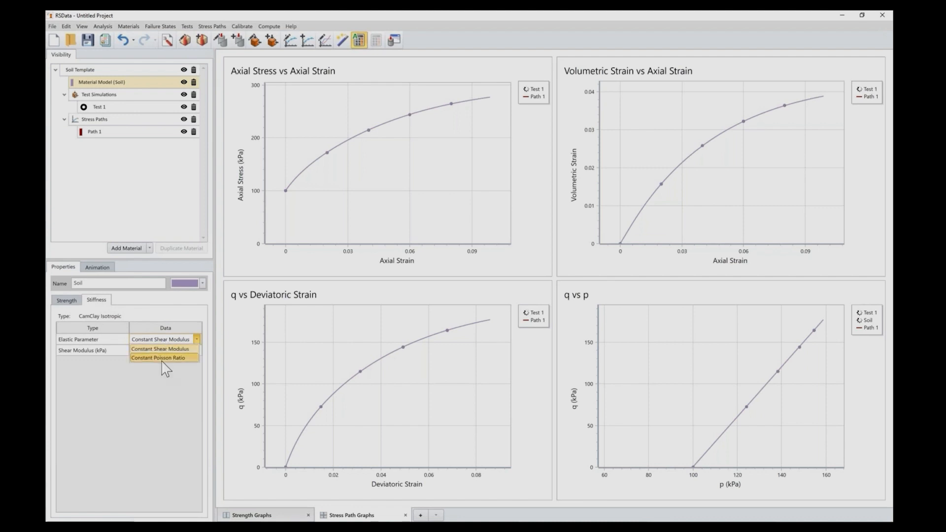
click(165, 358)
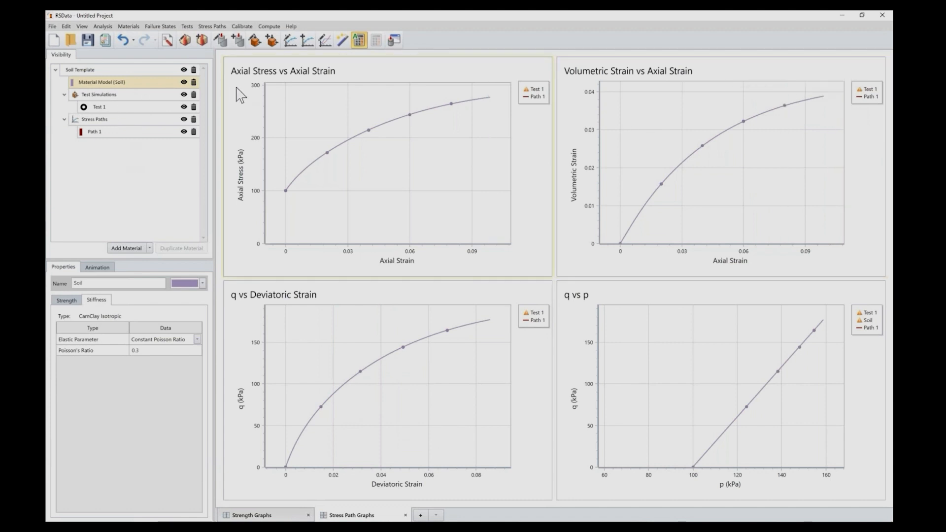
Try to recompute the simulation manually and recheck the soil's strength parameters and Test 1's settings
click(343, 40)
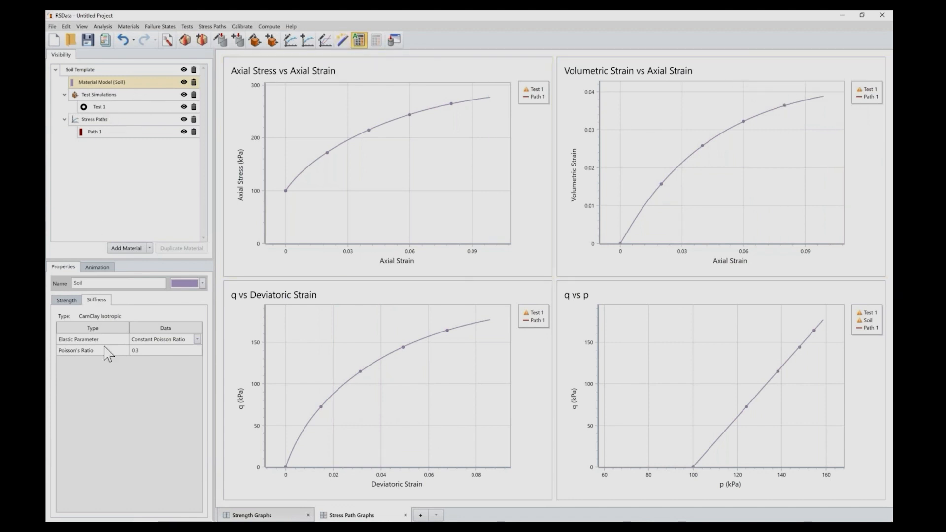
click(74, 300)
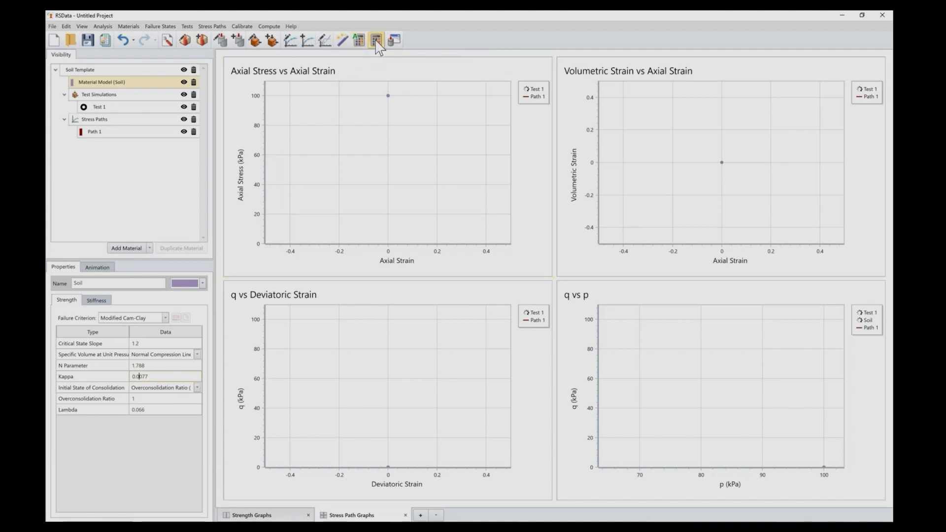
click(100, 108)
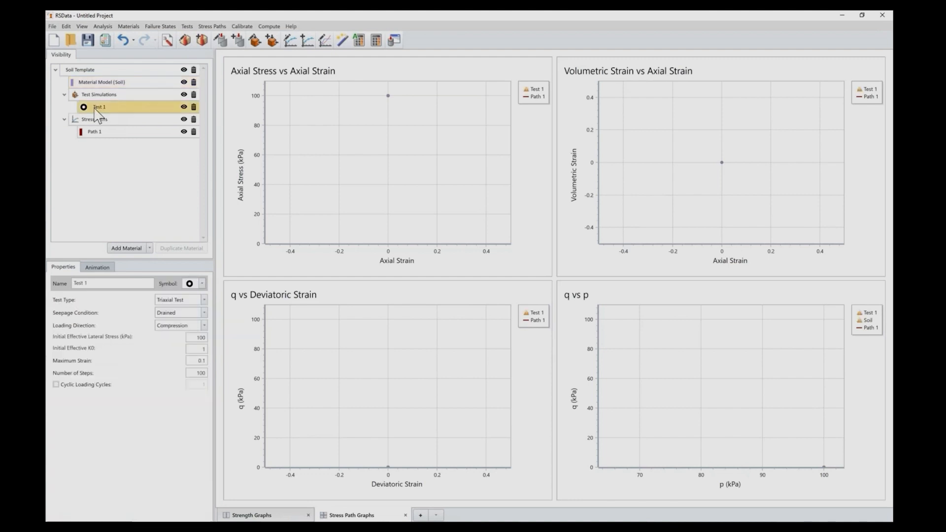
Reapply the Constant Poisson Ratio elastic parameter in the soil's material definition and turn automatic computing back on
click(185, 40)
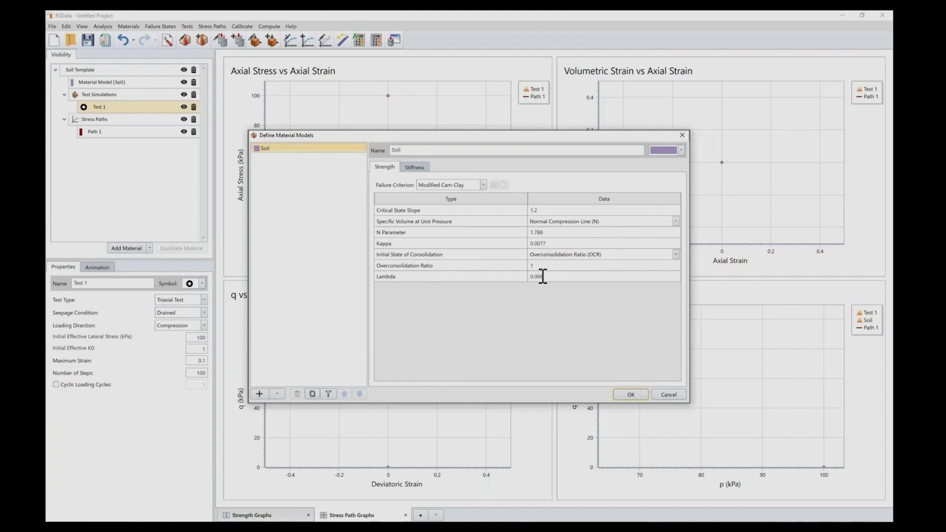
click(414, 168)
click(562, 206)
click(565, 221)
click(563, 207)
click(558, 217)
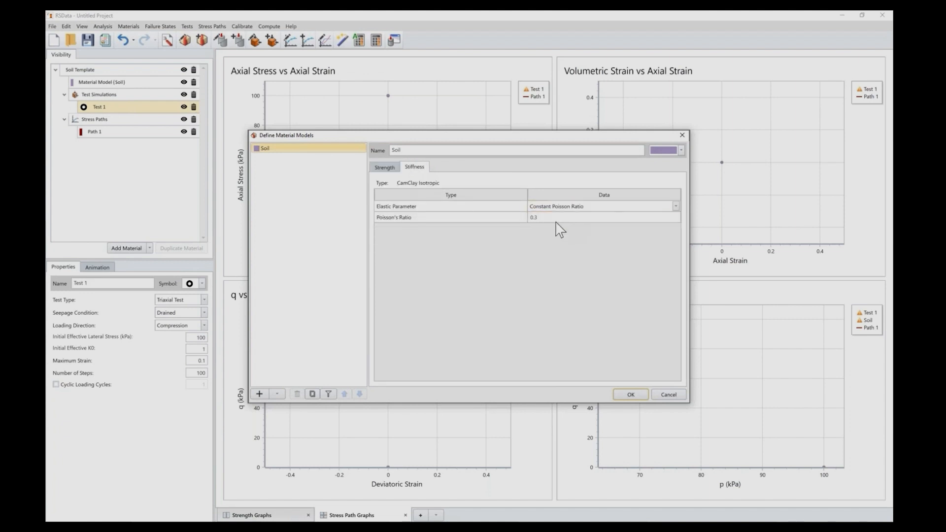
click(638, 395)
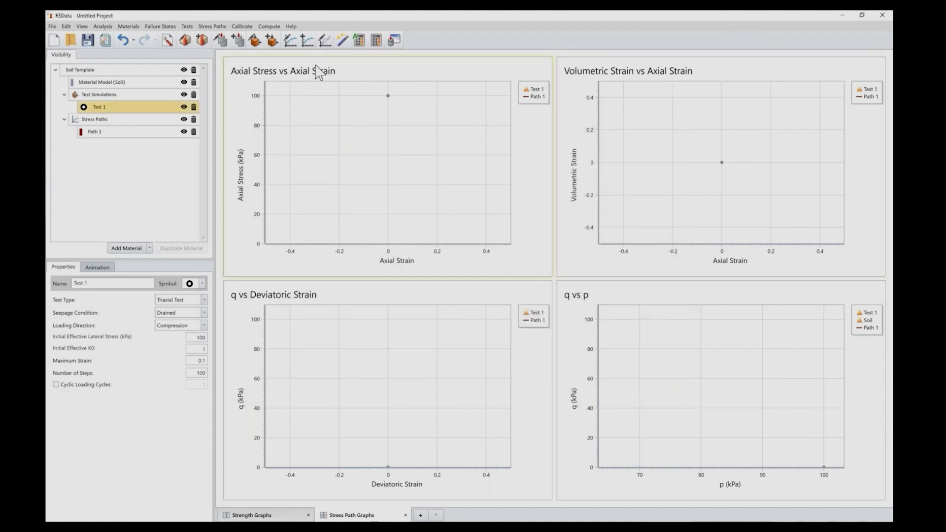
click(362, 44)
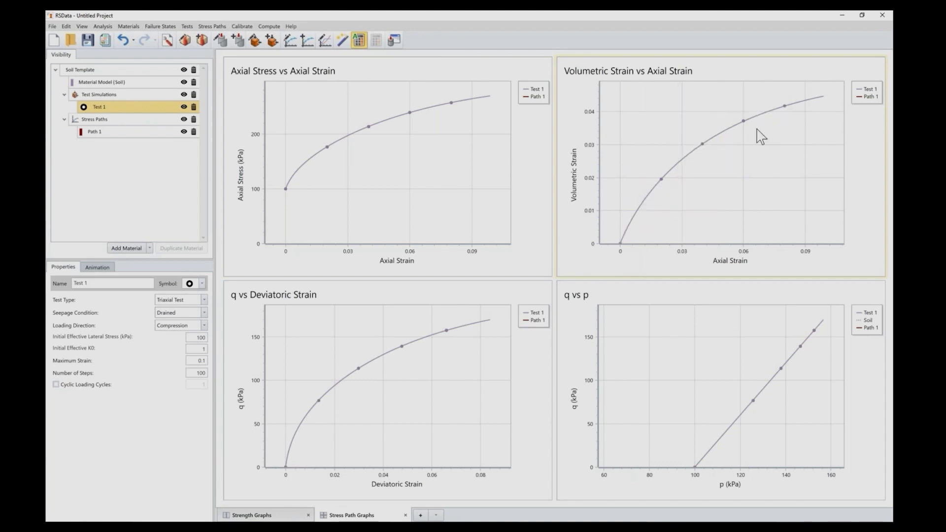
Rename the Soil Template group to NC-Clay and its material to NC
click(104, 70)
click(121, 282)
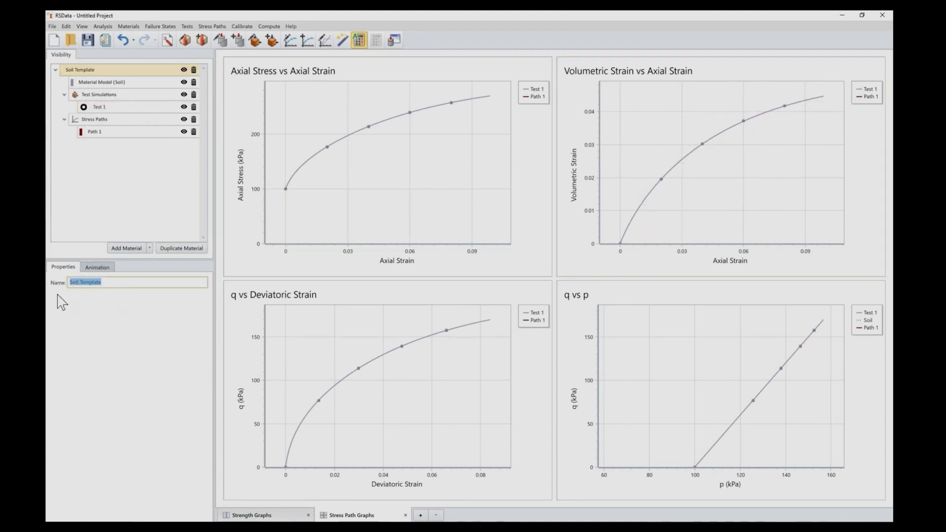
text(N)
click(129, 84)
click(122, 282)
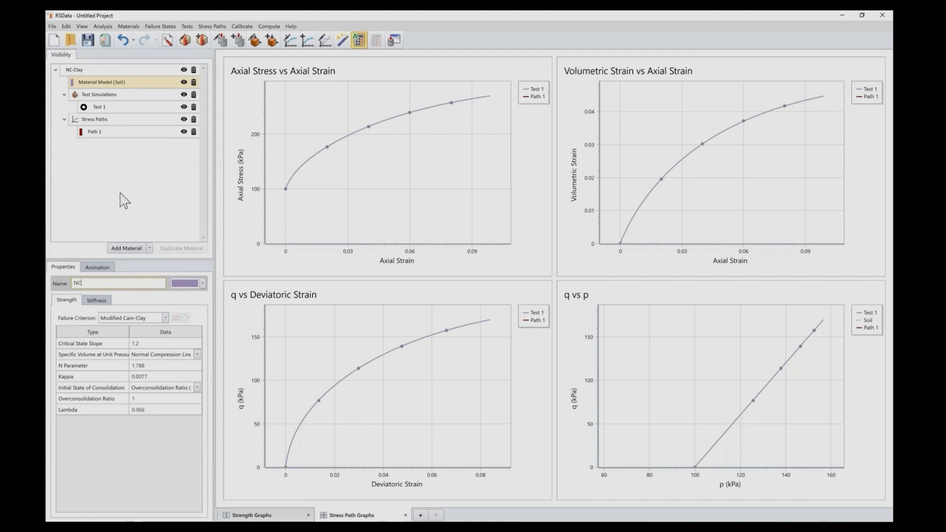
click(123, 192)
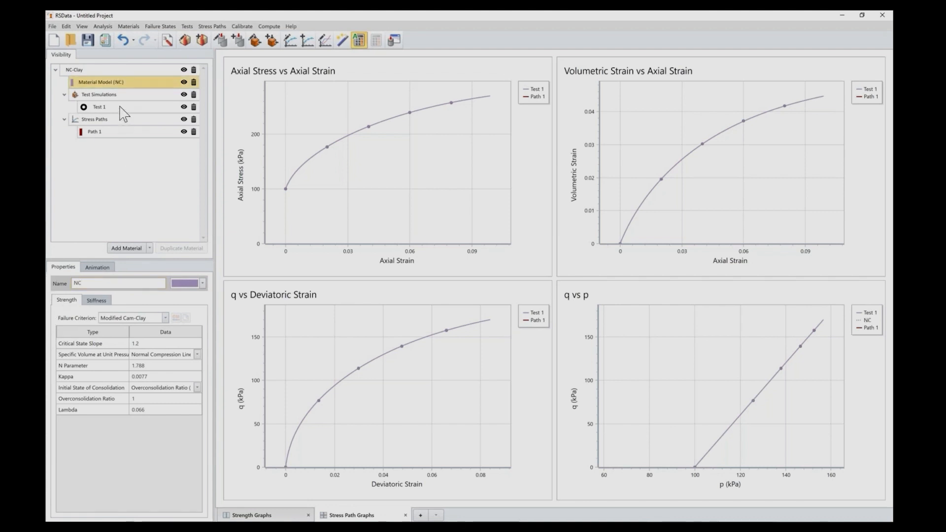
Check the test's initial state in the Excel workbook and set Test 1's initial effective lateral stress to 200 kPa in RSData
click(105, 108)
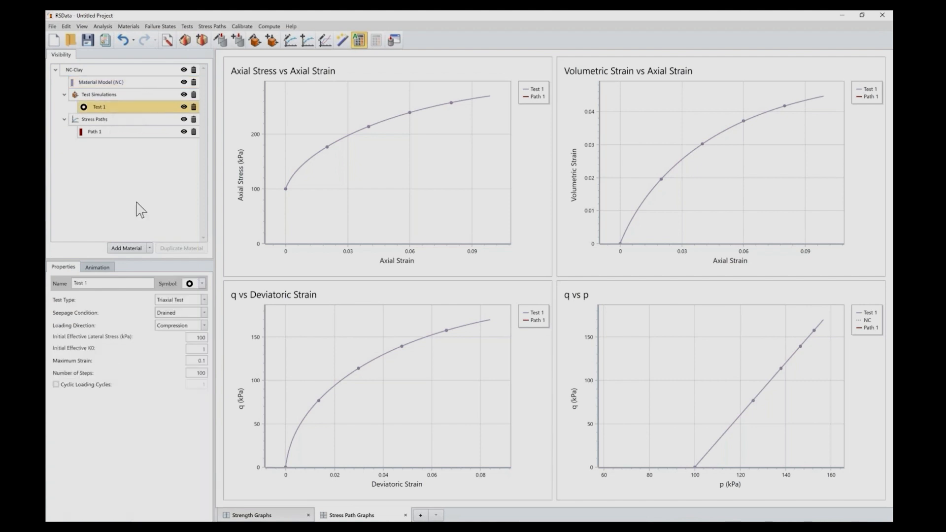
click(123, 279)
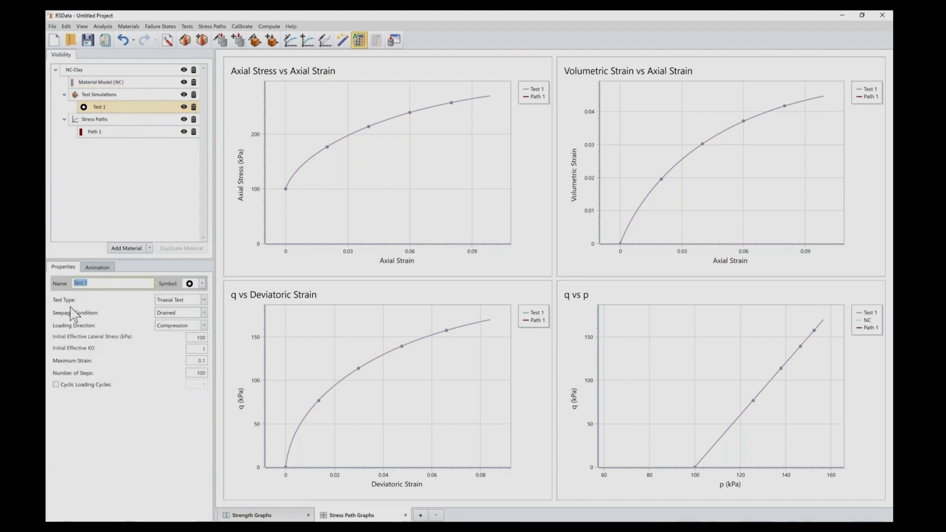
click(425, 527)
click(394, 509)
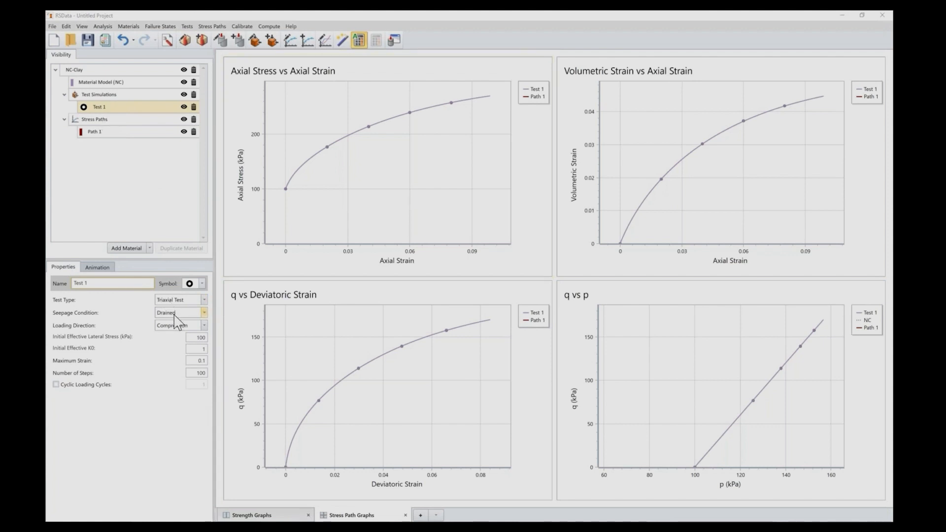
double_click(199, 338)
text(200)
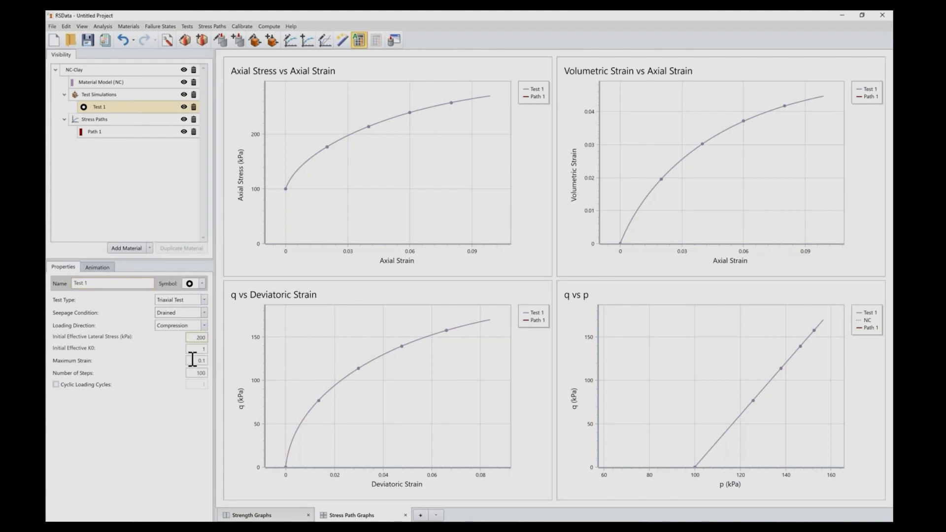
Set Test 1's maximum strain to 0.2 and its number of steps to 200
click(202, 360)
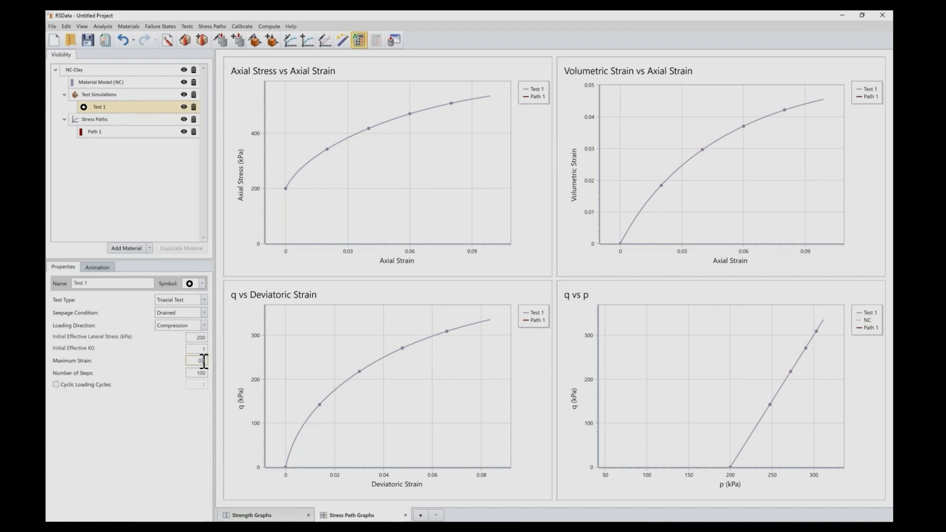
text(2)
click(199, 373)
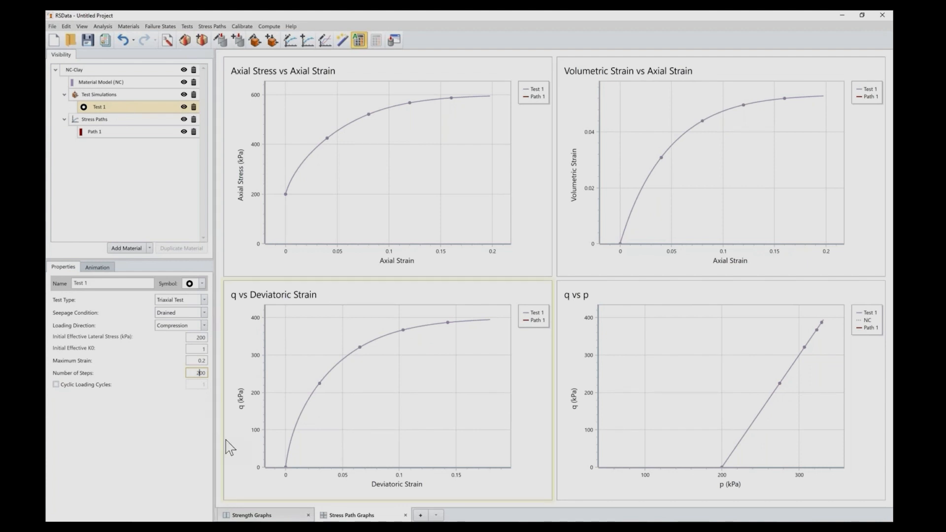
Keep Path 1 as an axial drained triaxial test and set its initial effective lateral stress to 200 kPa
click(194, 361)
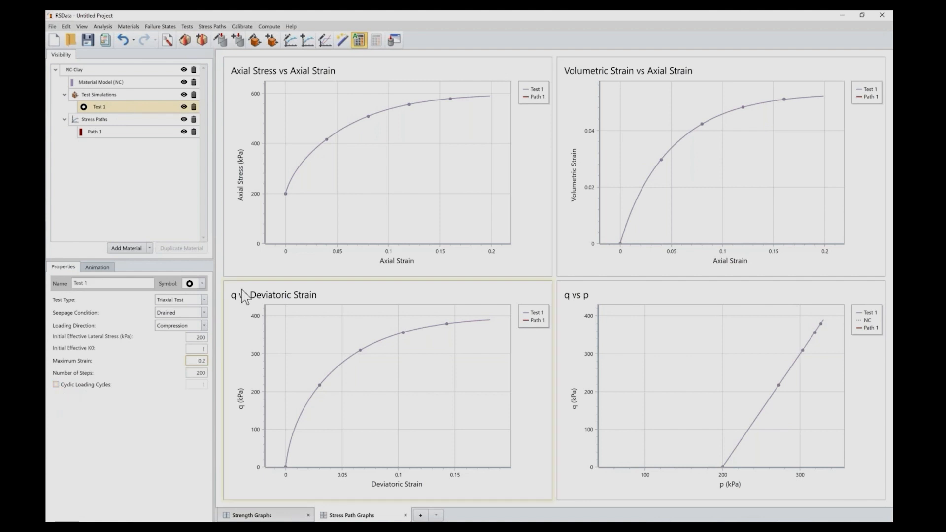
click(109, 120)
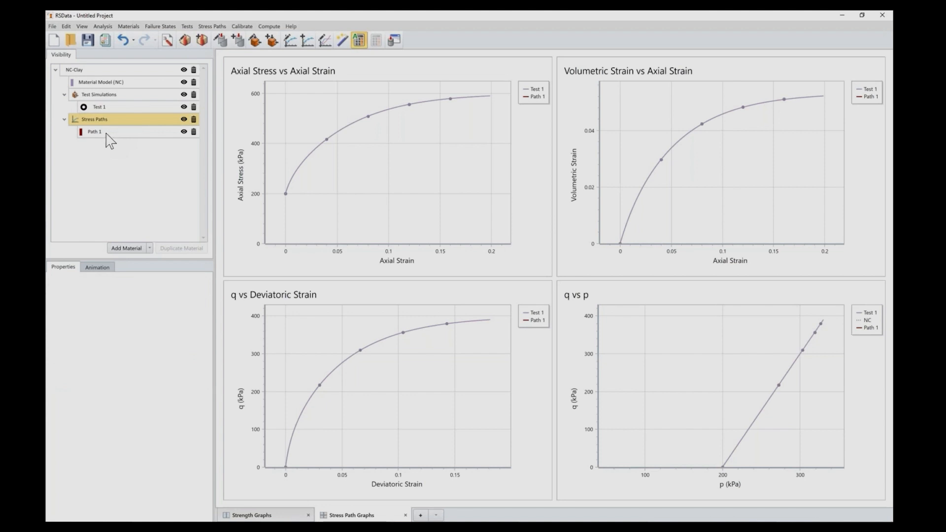
click(108, 140)
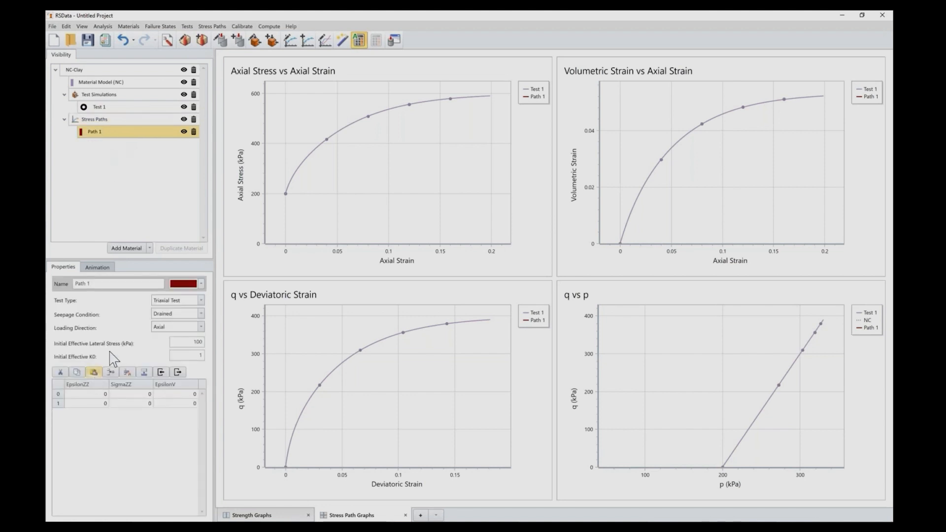
click(178, 301)
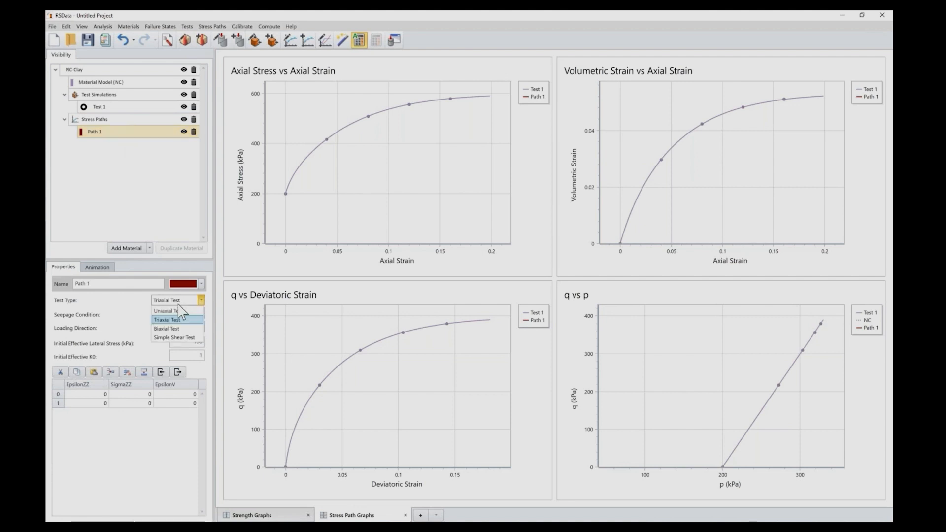
click(138, 331)
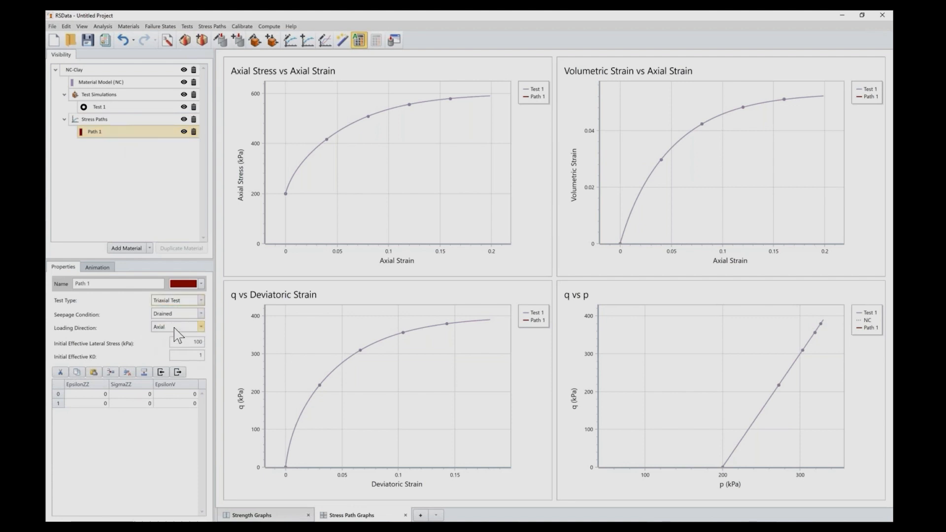
click(188, 342)
drag(198, 341, 196, 343)
Open the file "stress #013 - drained triaxial test (constant v) – NC Clay" in Excel and review its test data columns
mouse_move(424, 528)
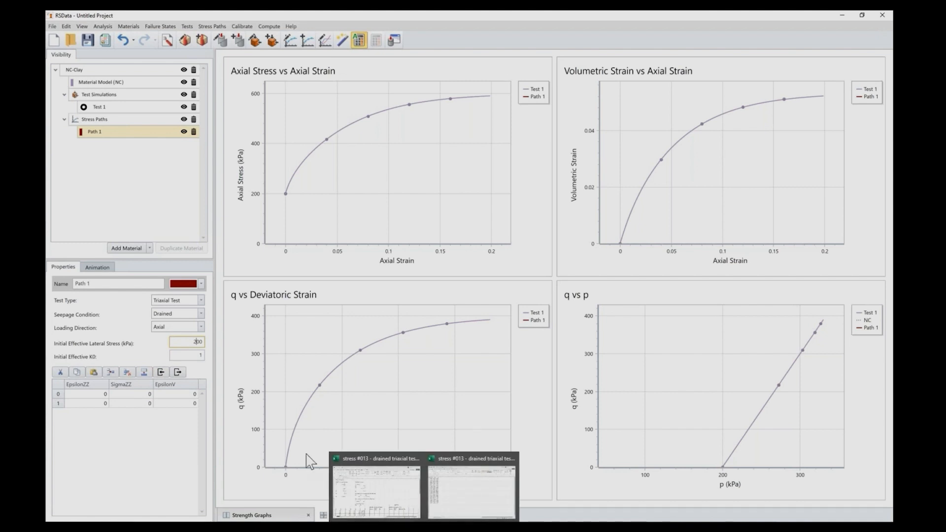
click(161, 372)
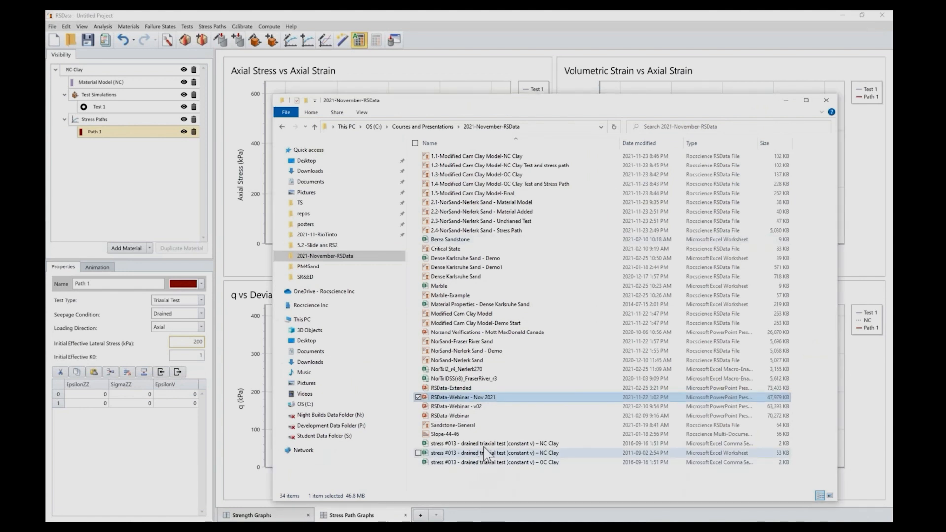
click(489, 444)
double_click(488, 444)
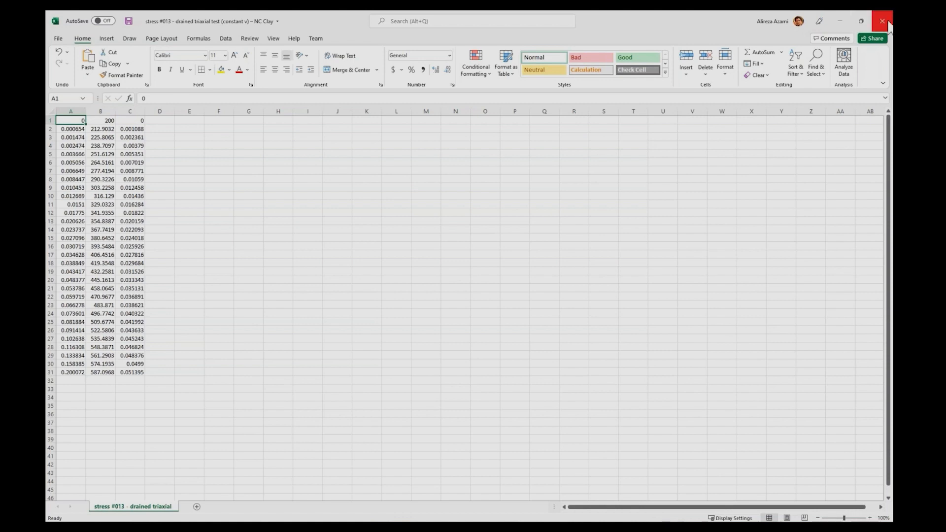
click(842, 23)
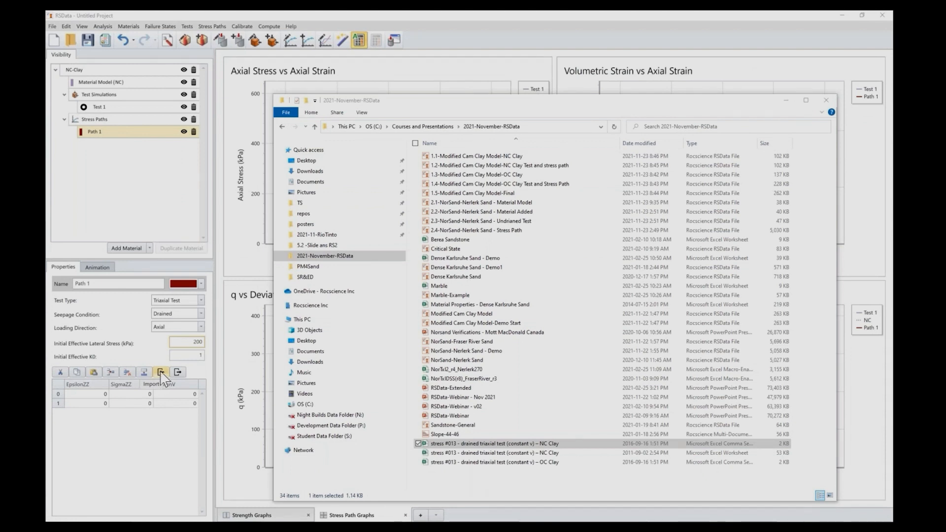
Try to import the NC Clay drained triaxial CSV file into Path 1's table in RSData
click(160, 373)
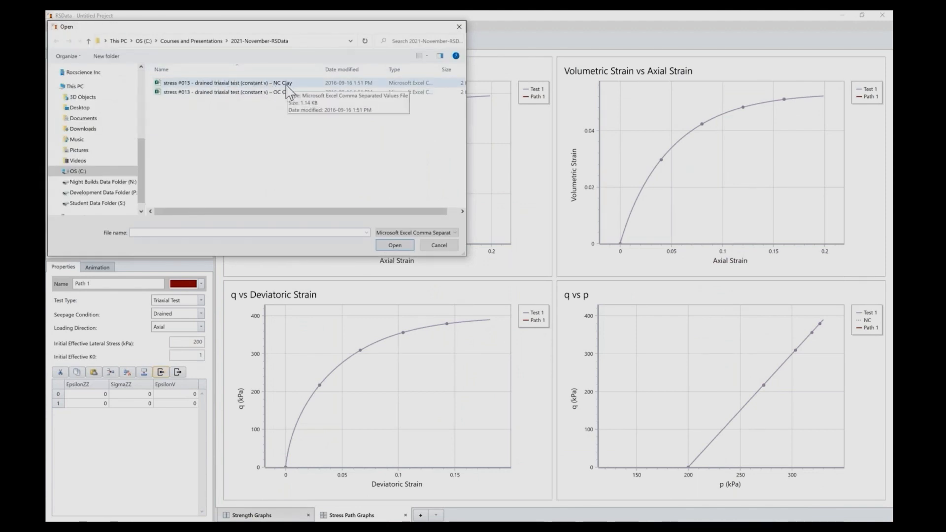
double_click(287, 83)
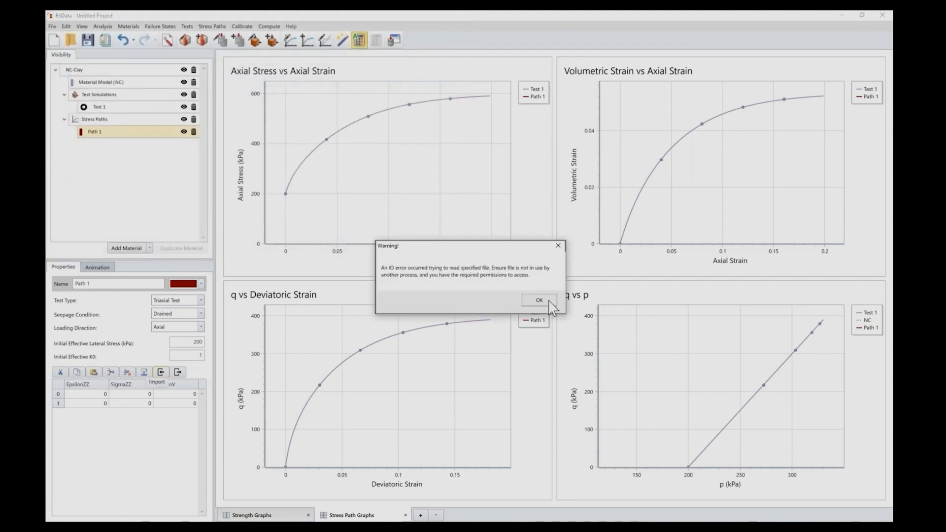
click(539, 300)
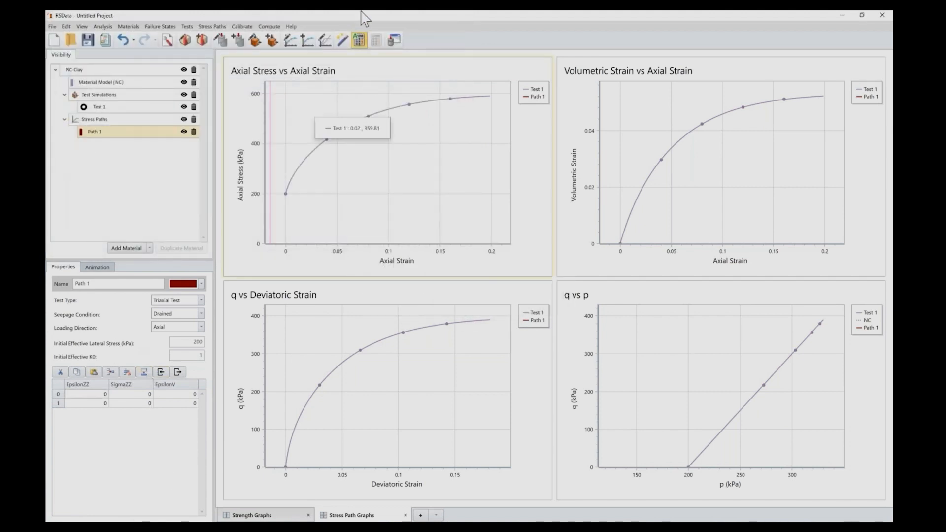
Close the NC Clay data file in Excel and import it into Path 1's stress path table
mouse_move(424, 527)
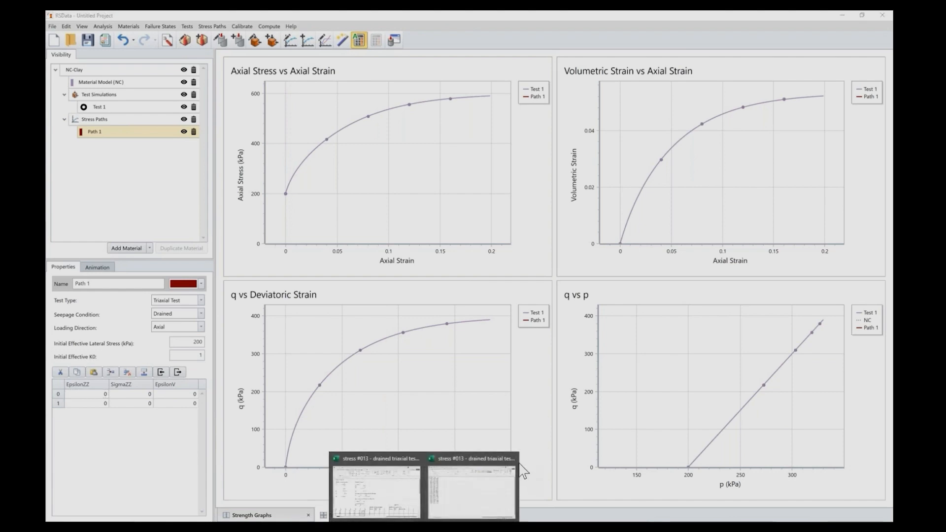
click(511, 463)
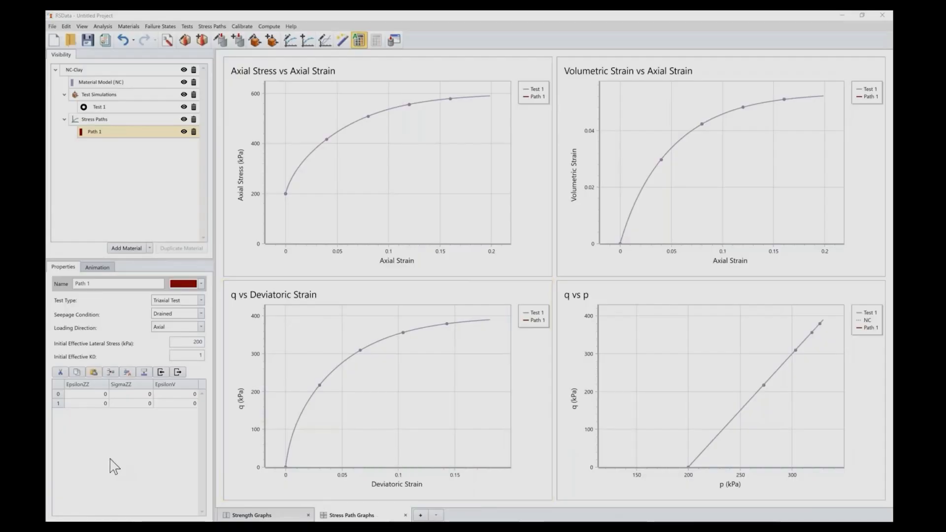
click(161, 372)
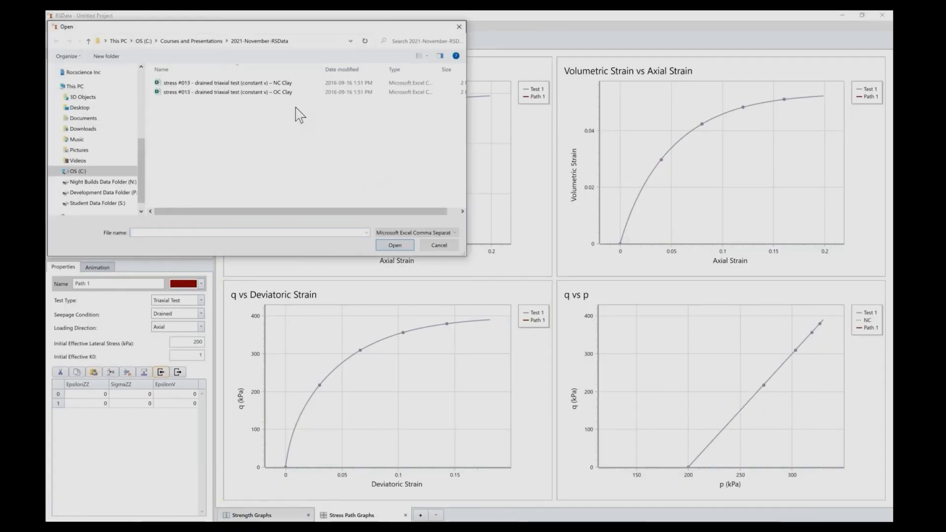
double_click(270, 85)
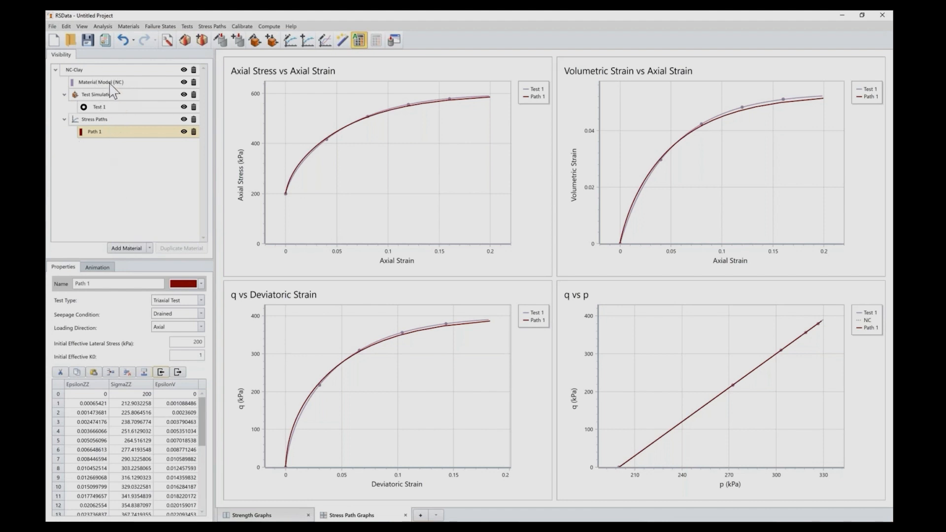
Add a second Soil Template group and set Test 2's maximum strain to 0.2
click(150, 248)
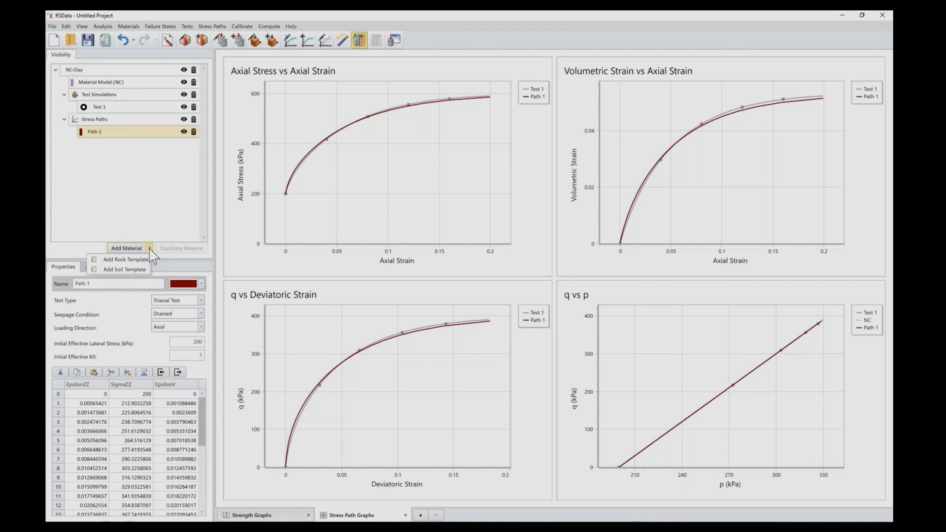
click(138, 277)
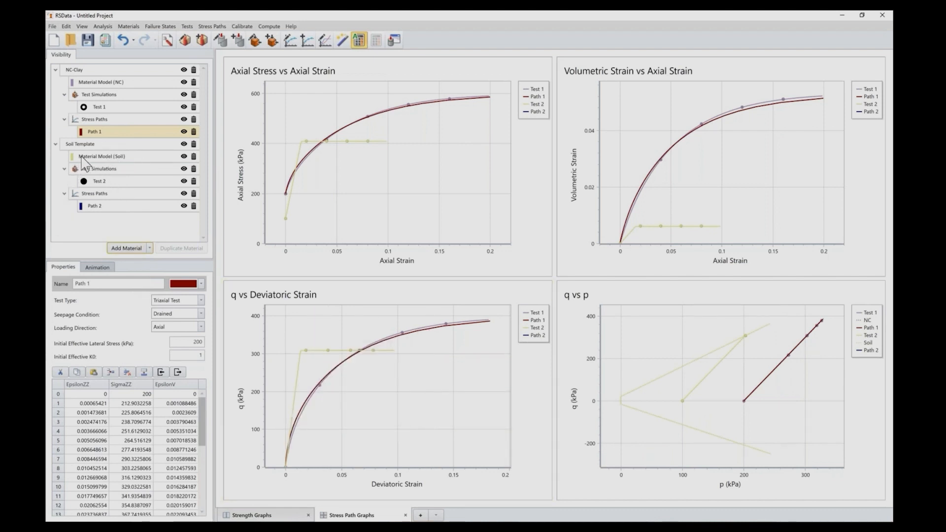
click(84, 158)
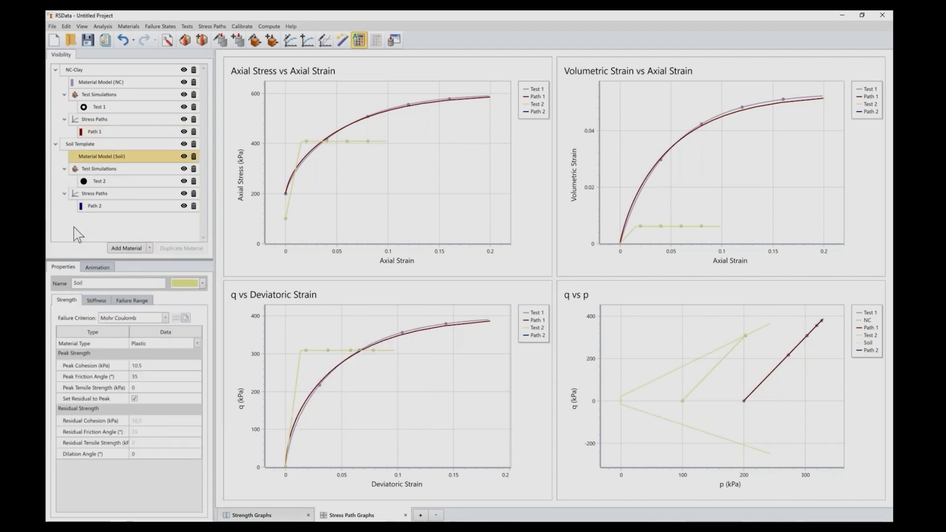
click(118, 183)
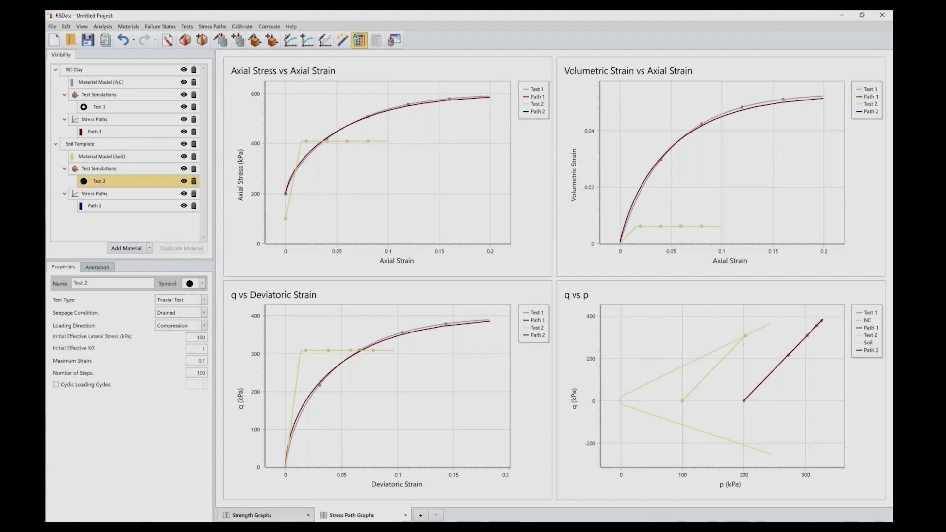
click(202, 360)
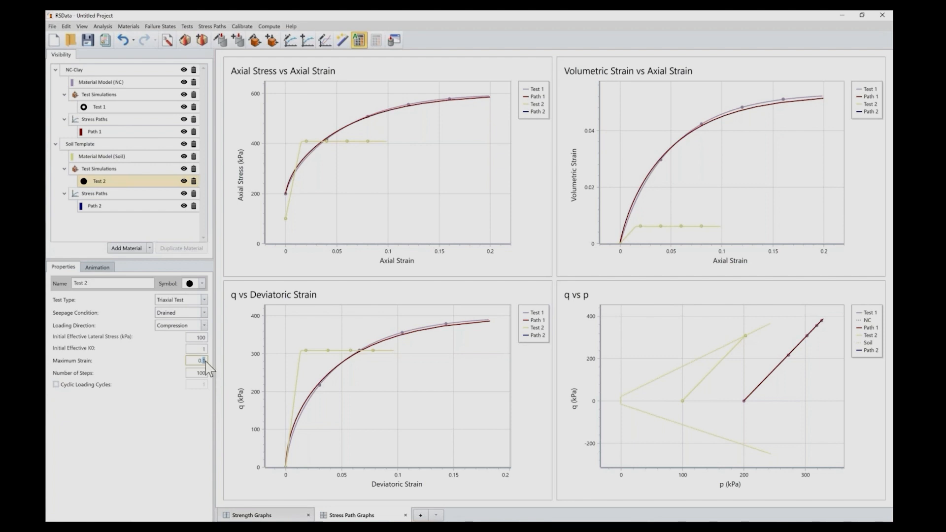
click(199, 374)
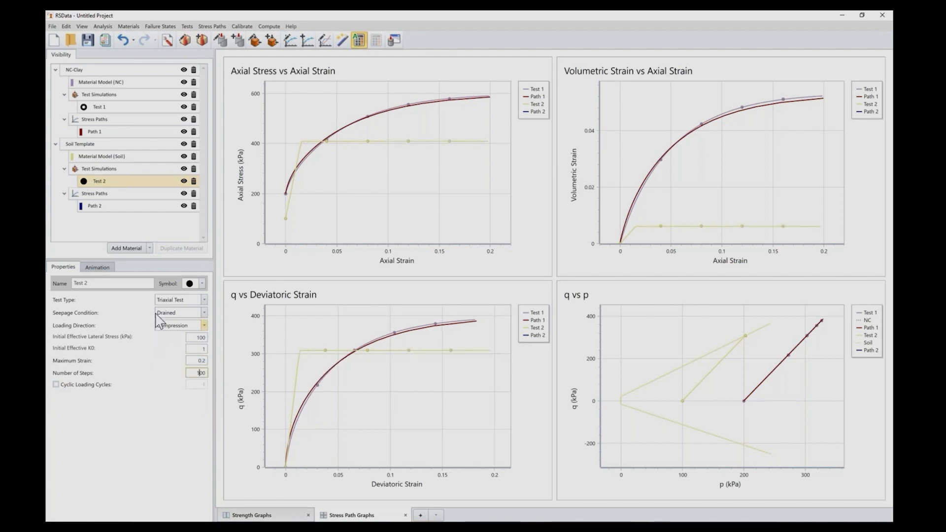
Rename the new group's Soil material as OC in the material model definitions
click(102, 157)
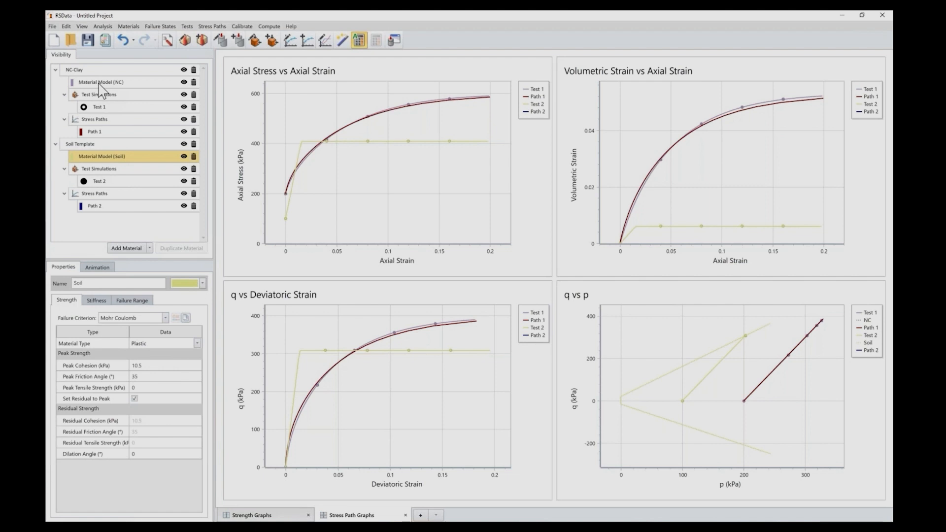
click(187, 43)
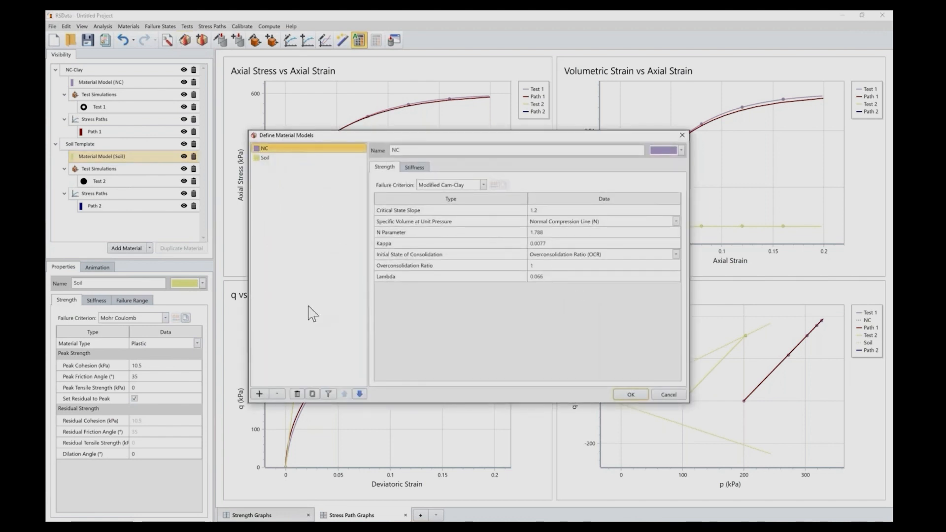
click(269, 159)
double_click(410, 152)
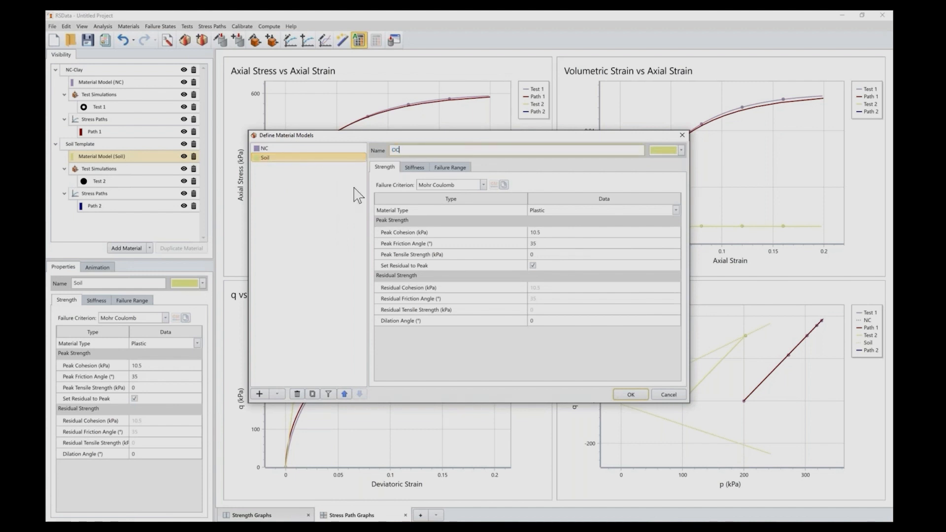
Copy the NC material's Modified Cam-Clay properties to the OC material
click(263, 149)
click(312, 394)
click(438, 229)
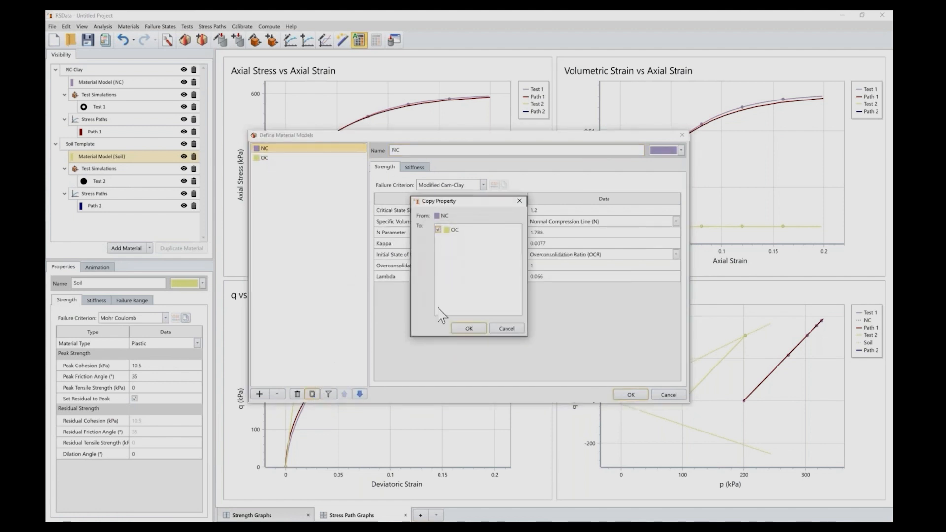
click(469, 329)
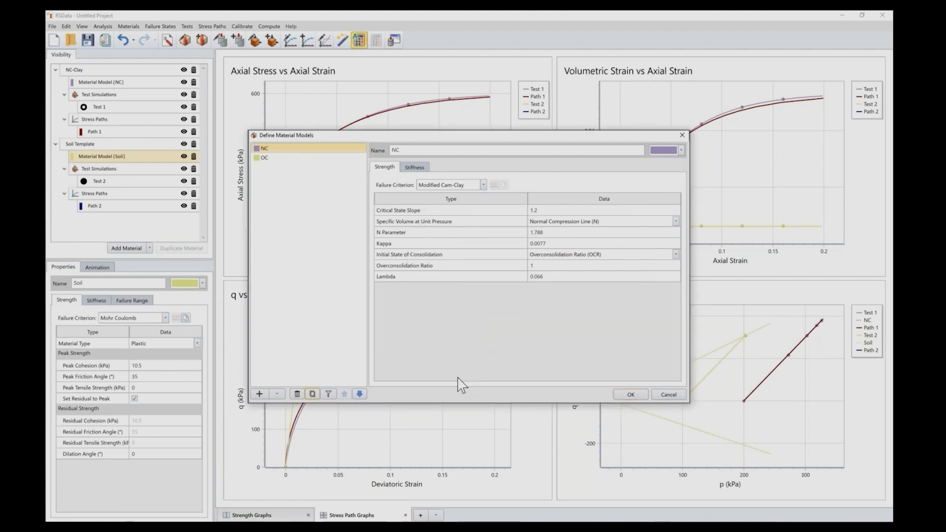
Set the OC material's overconsolidation ratio to 2 and apply the material definitions
click(266, 158)
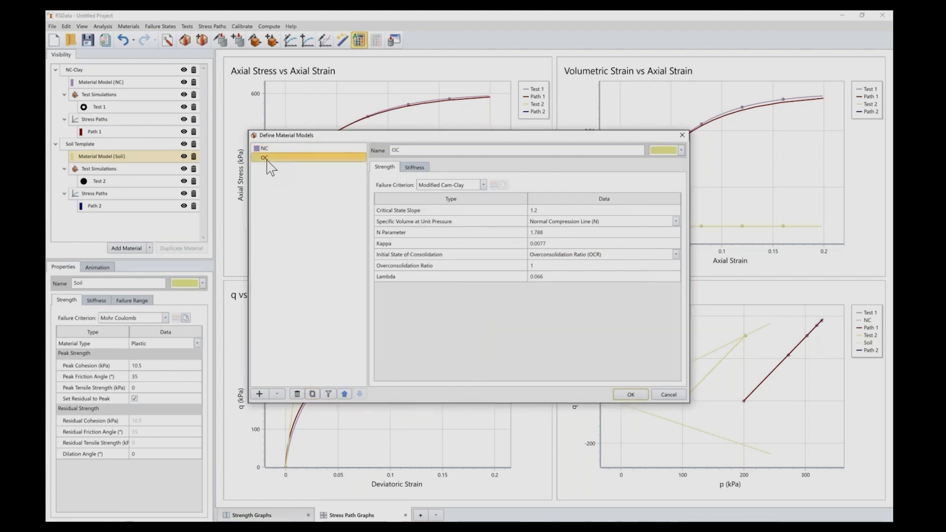
click(541, 265)
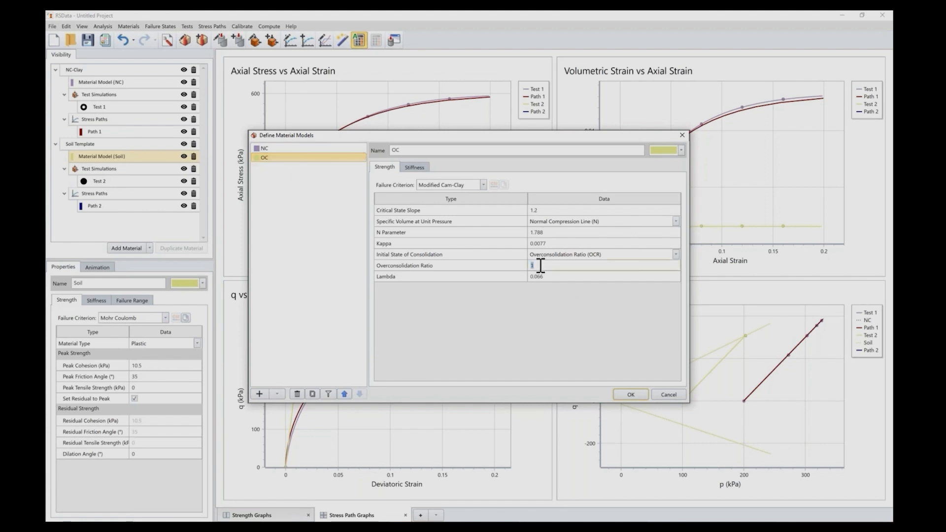
click(633, 394)
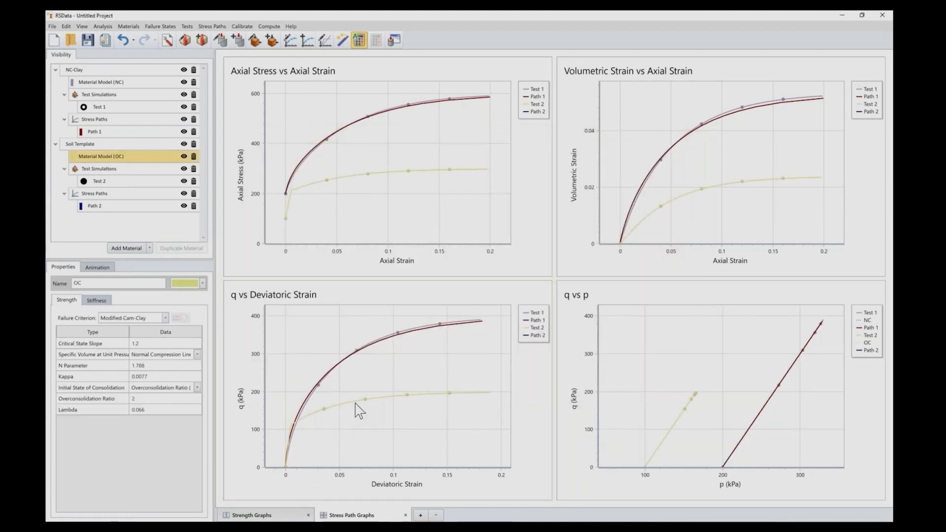
Change the OC material's colour to dark olive green and rename its Soil Template group as OC-Clay
click(192, 292)
click(222, 355)
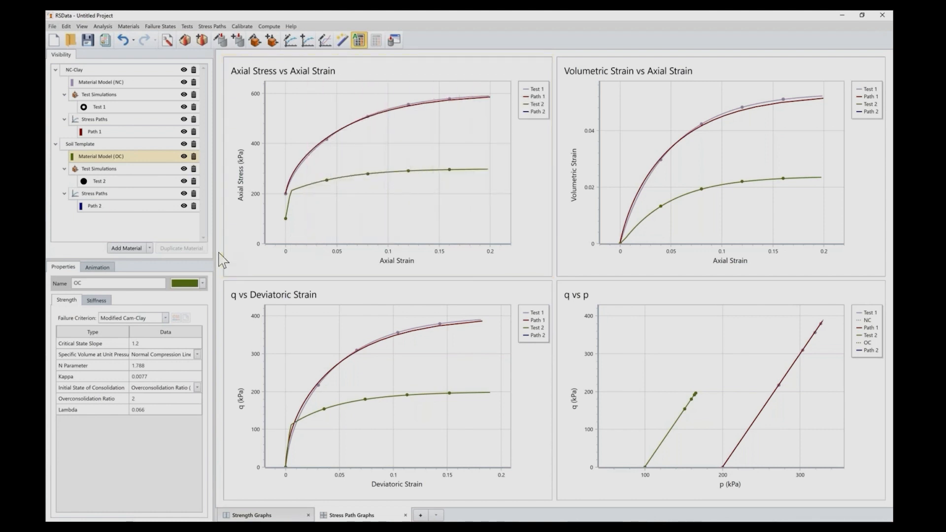
click(100, 144)
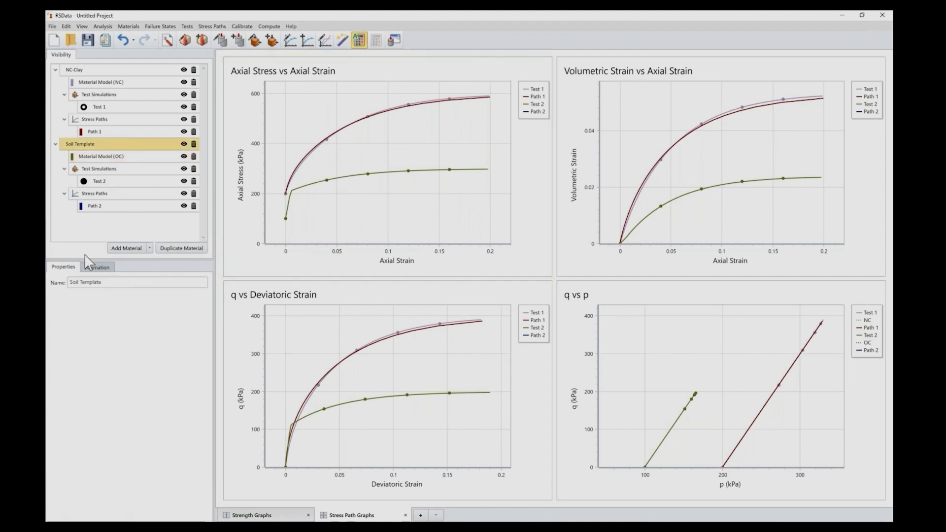
drag(101, 282, 49, 290)
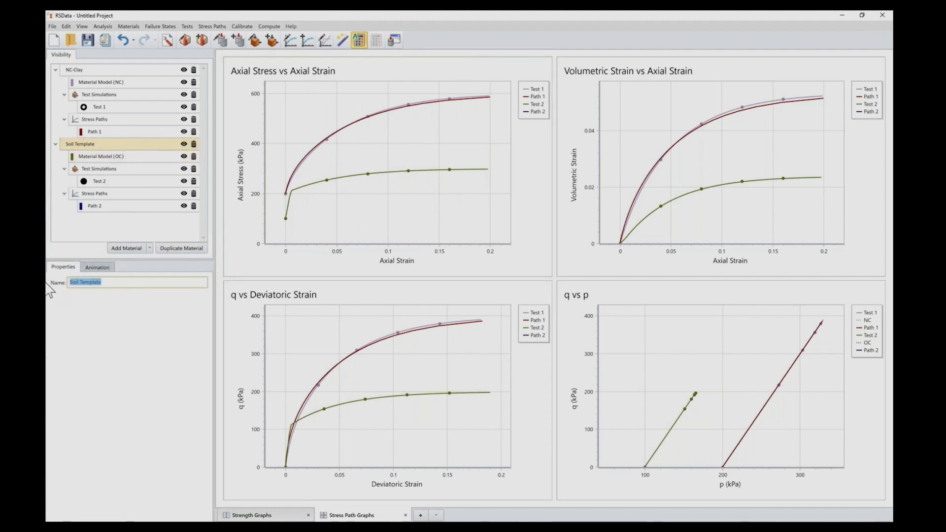
text(OC-Clay)
click(99, 228)
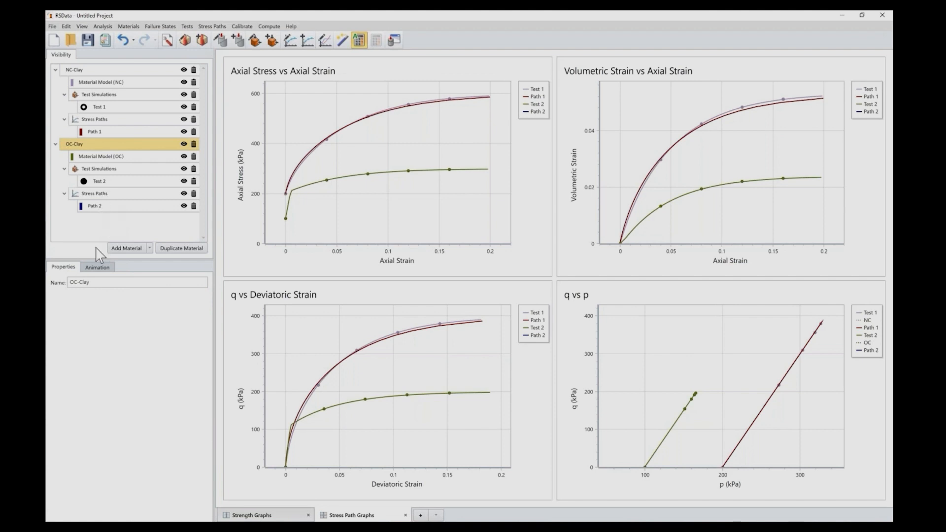
Display the test animation for OC - Test 2
click(97, 268)
click(199, 295)
click(149, 315)
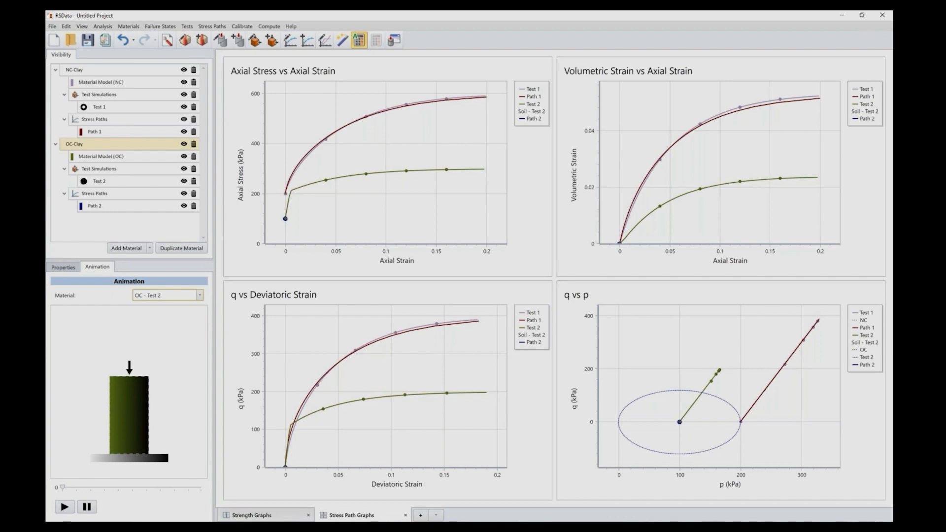
Examine the yield surface in the q vs p graph and play the OC - Test 2 animation
mouse_move(686, 412)
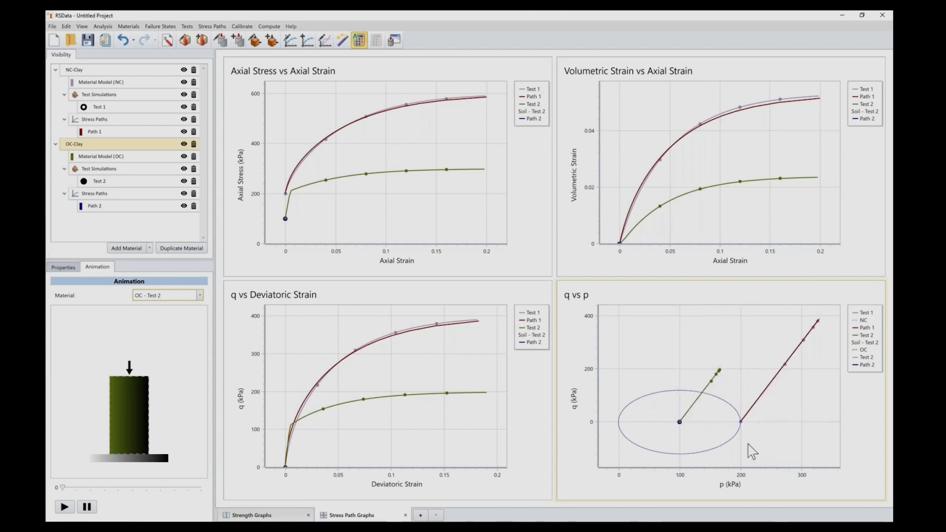
mouse_move(742, 427)
click(64, 507)
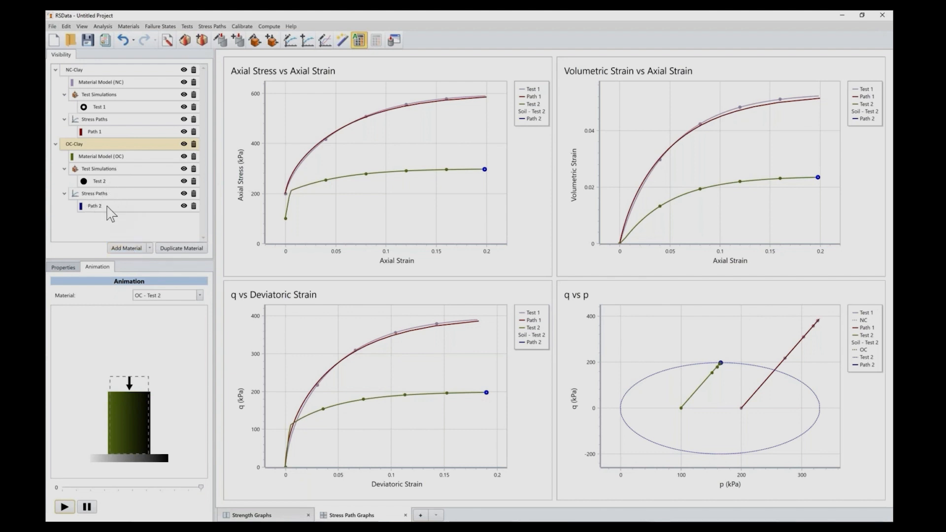
Add a new material to the project and name it HOC-Clay
click(138, 253)
click(96, 219)
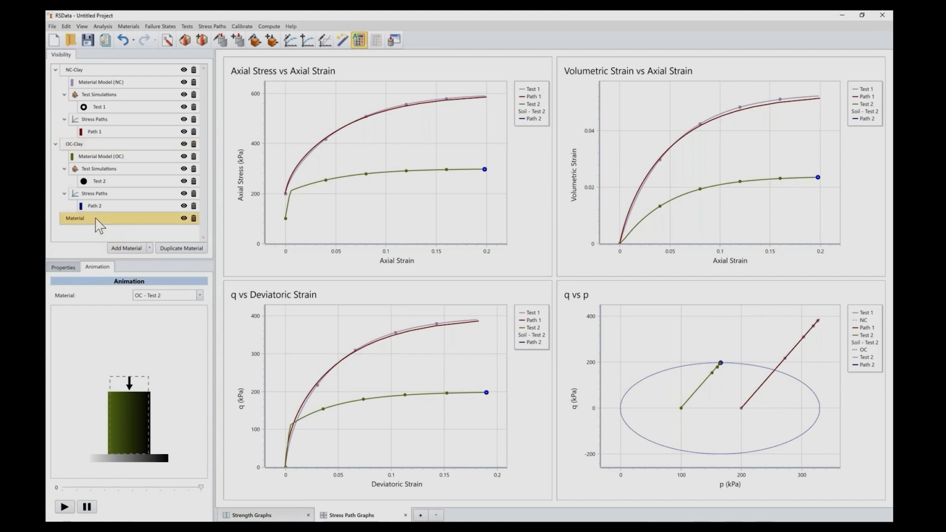
click(63, 267)
click(89, 282)
drag(89, 282, 48, 281)
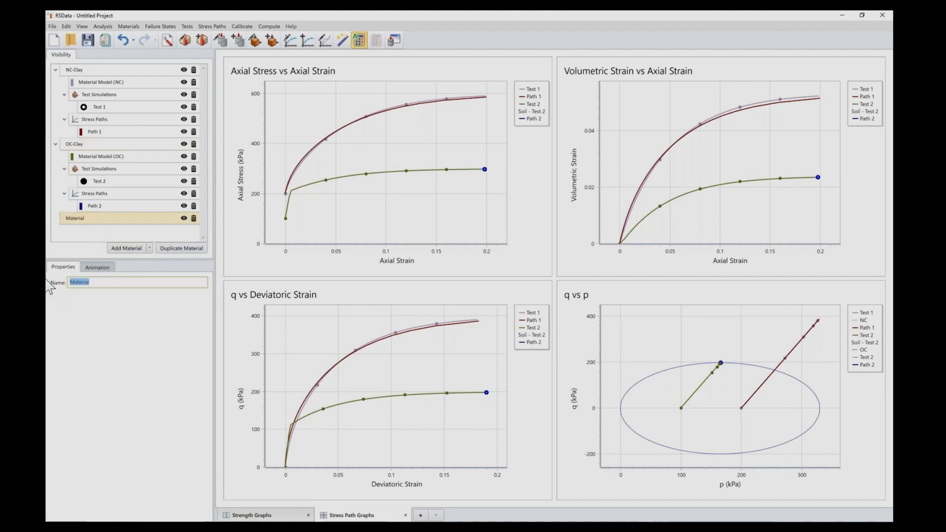
text(HOC-Clay)
click(123, 222)
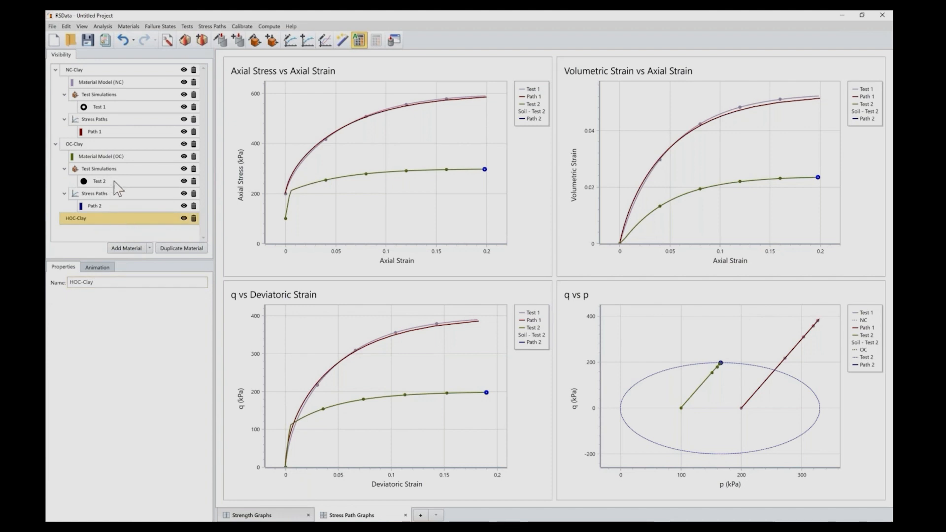
Apply the Test 2 simulation to the HOC-Clay material
right_click(125, 220)
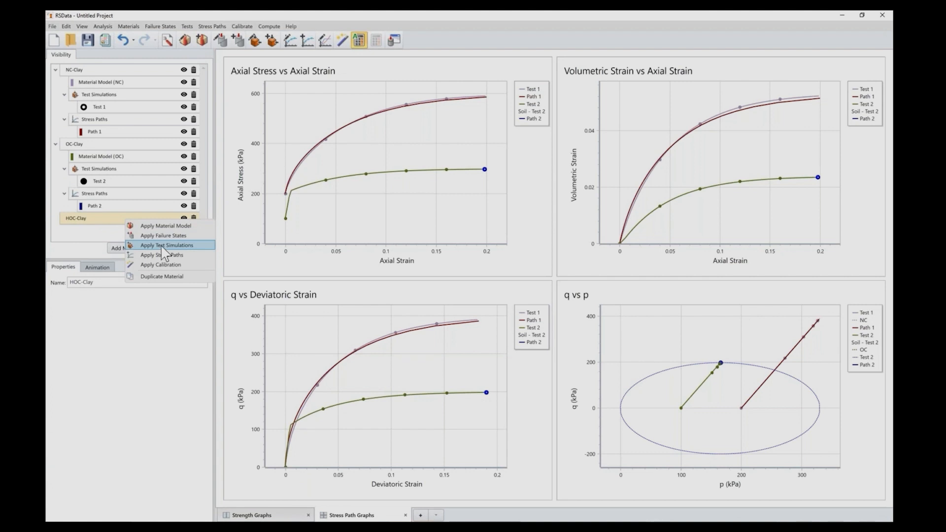
click(163, 246)
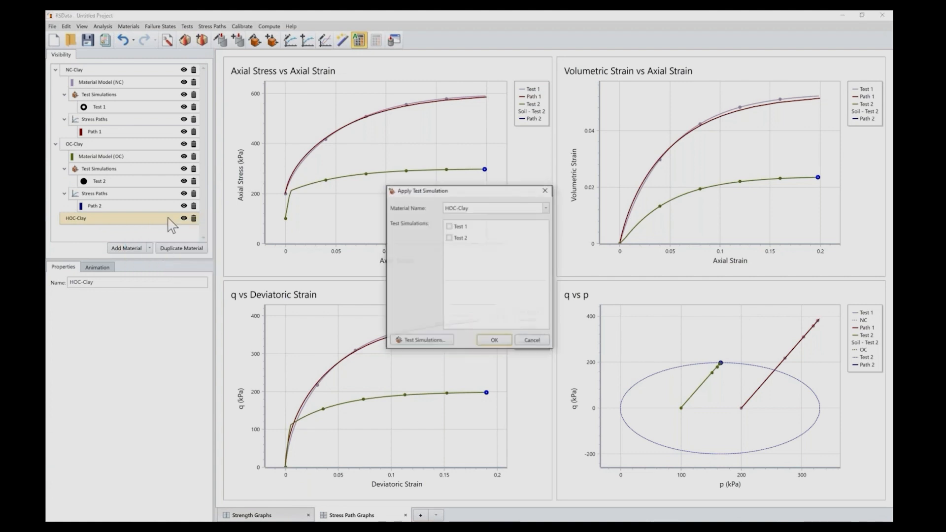
click(449, 238)
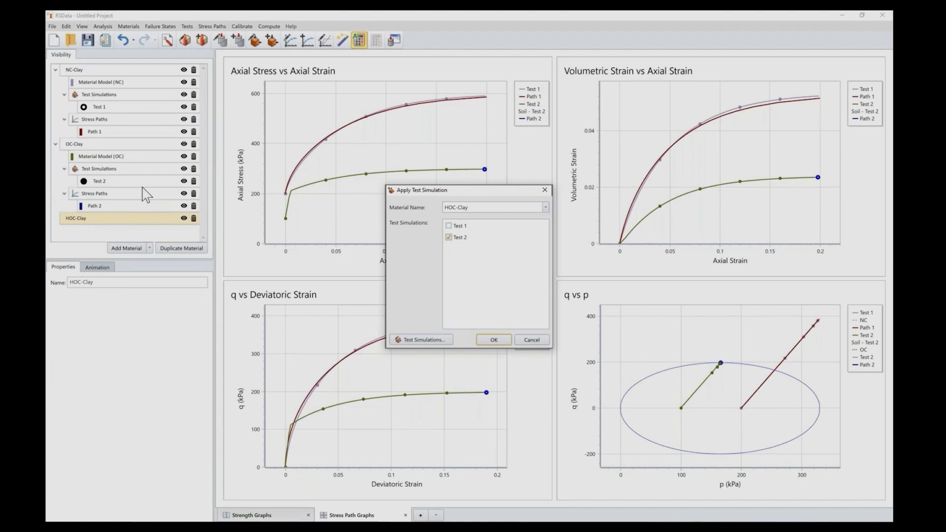
click(494, 340)
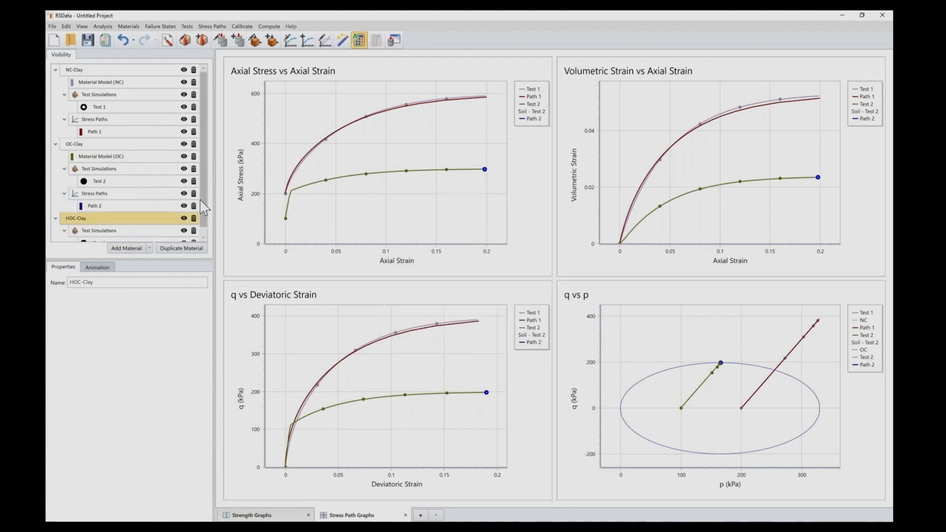
scroll(203, 196, down, 1)
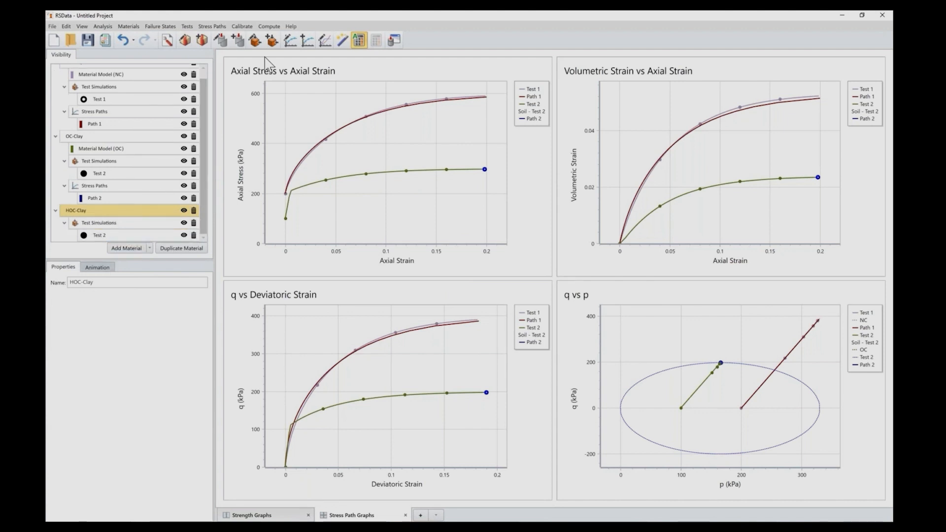
Add a material model named HOC and set its colour to red
click(186, 43)
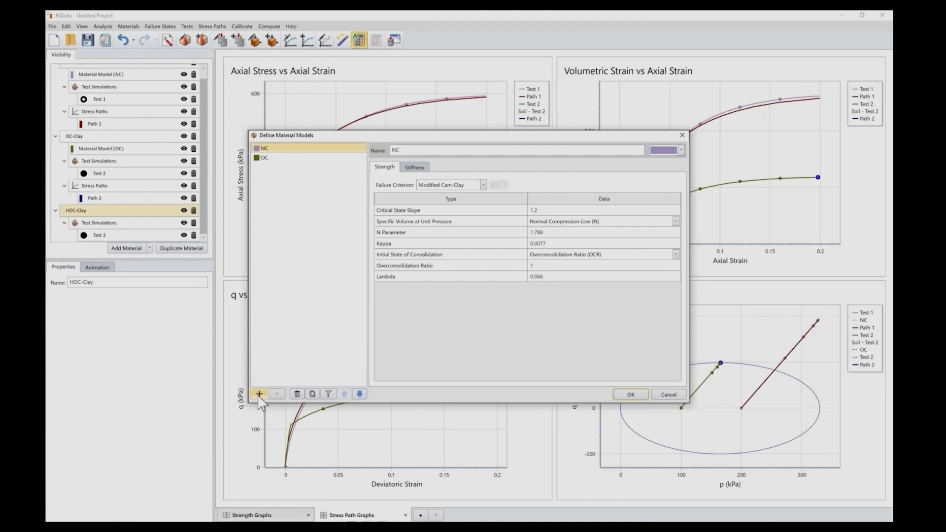
click(259, 394)
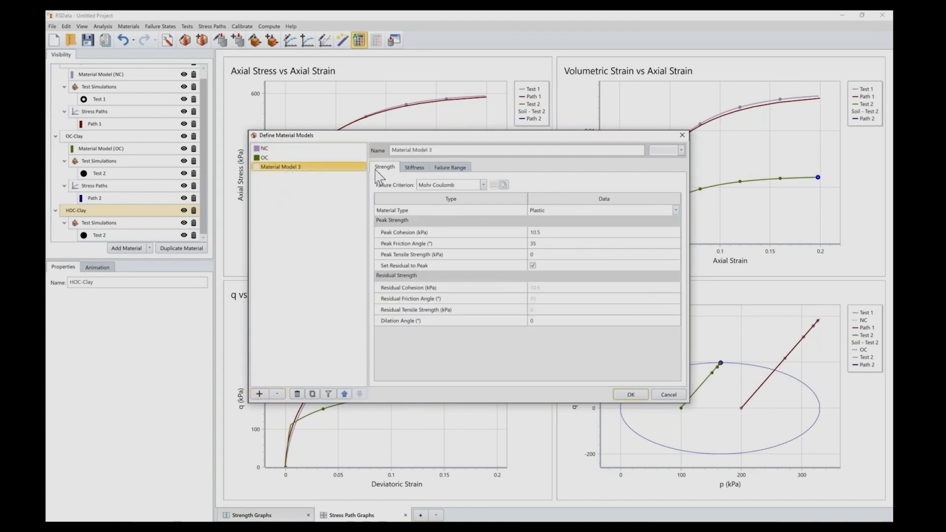
drag(501, 149, 289, 152)
text(HOC)
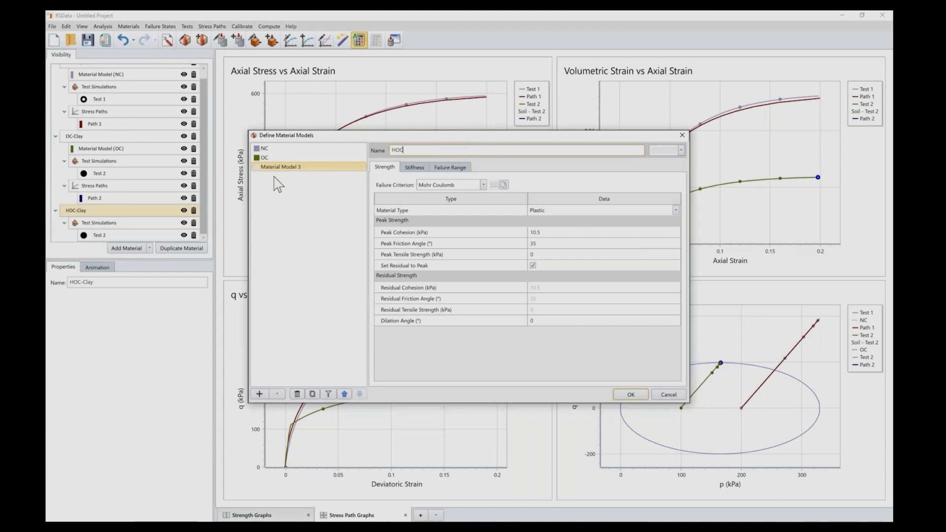
click(681, 150)
click(661, 228)
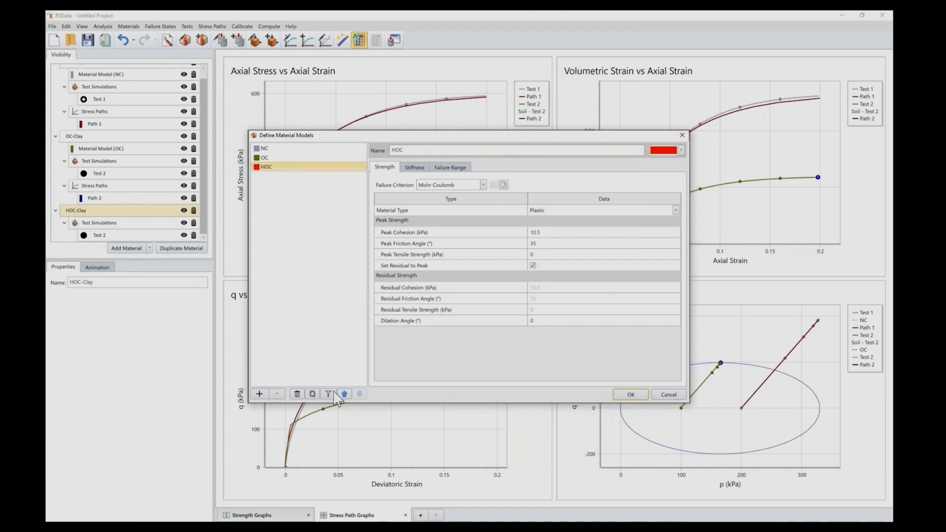
Copy the OC material model's Modified Cam-Clay properties to the HOC model
click(266, 158)
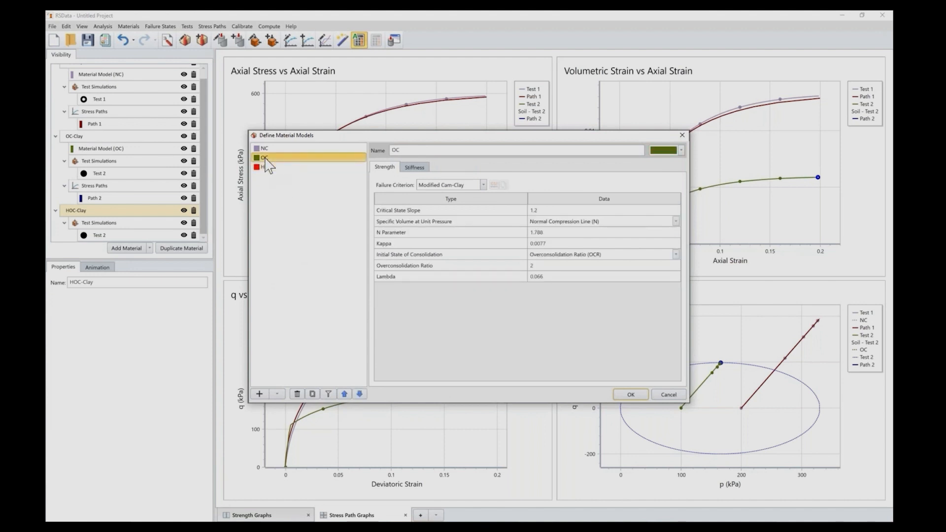
click(312, 394)
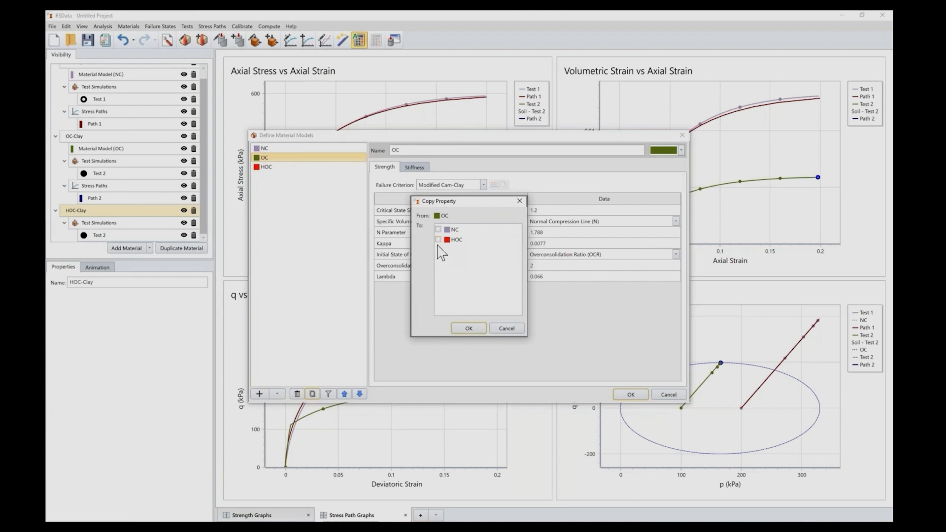
click(477, 330)
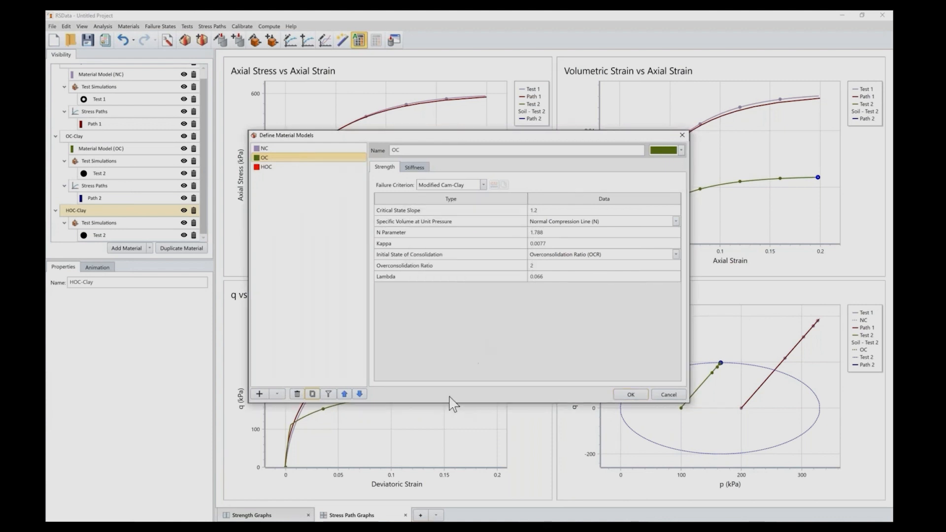
Set the HOC model's overconsolidation ratio to 5 and apply the material definitions
click(270, 167)
double_click(534, 265)
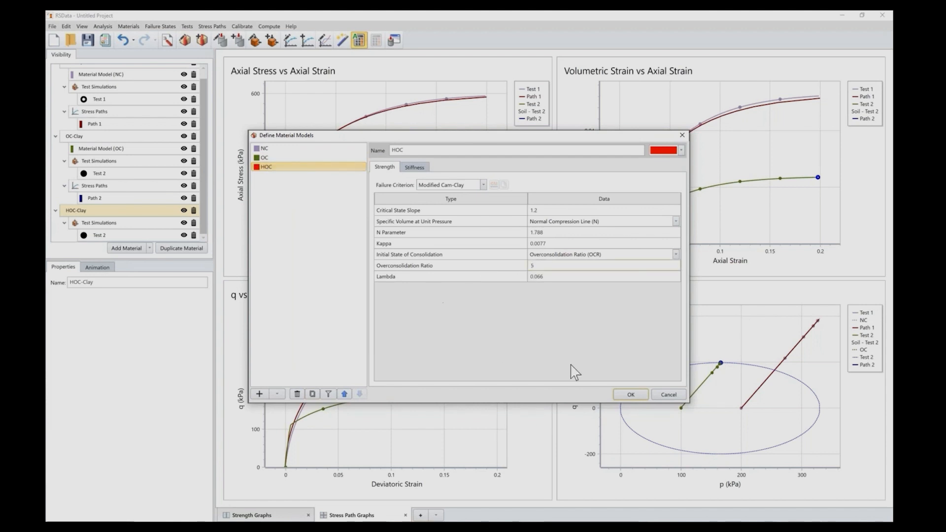
click(642, 395)
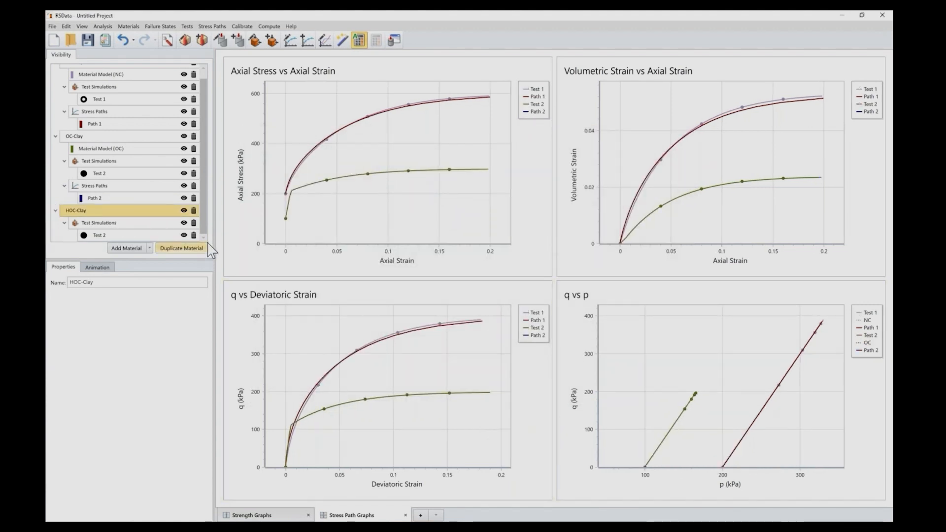
Assign the HOC material model to the HOC-Clay material
right_click(111, 217)
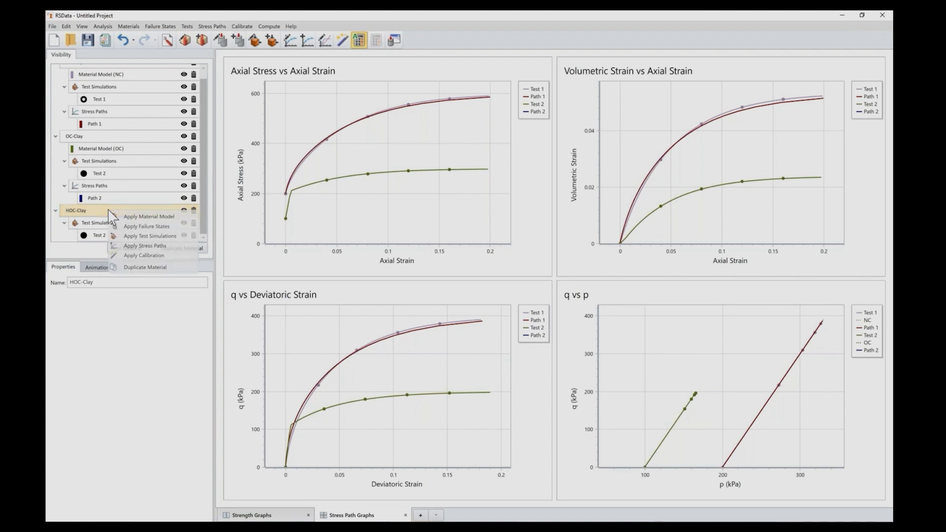
click(147, 217)
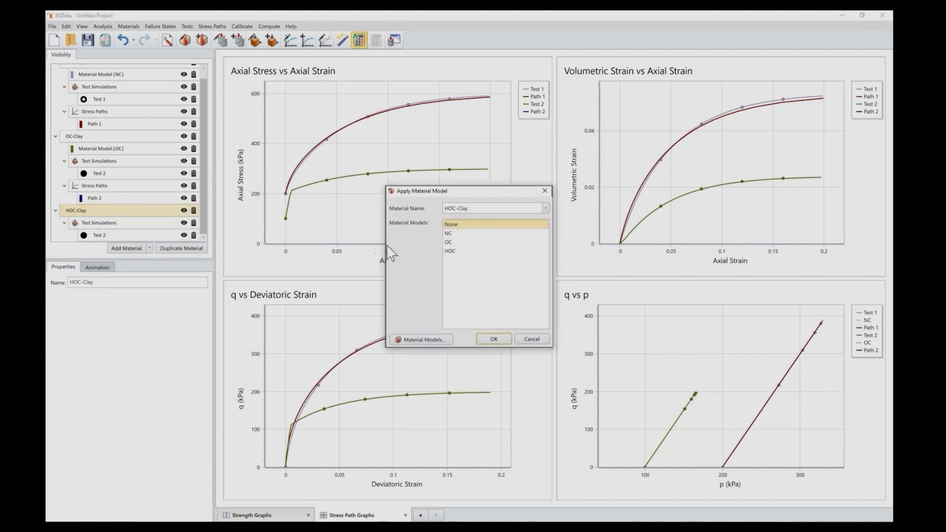
click(457, 252)
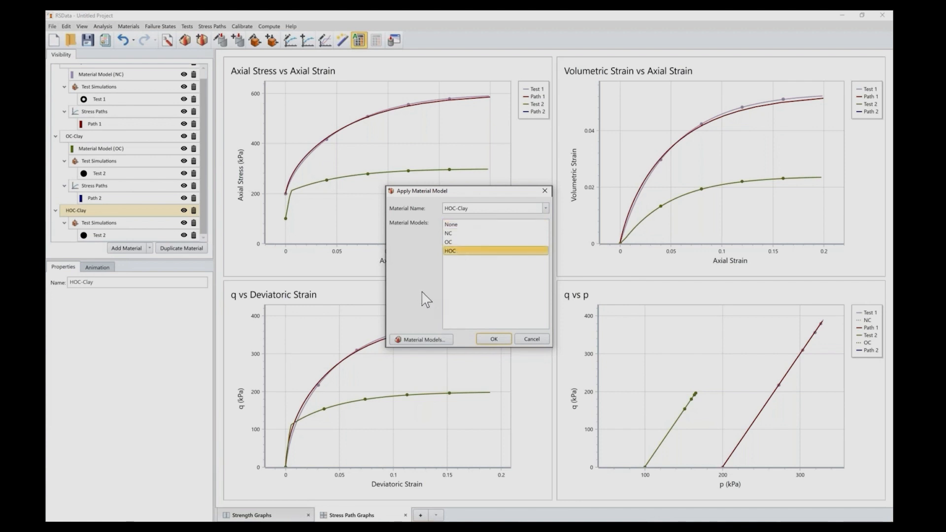
click(494, 339)
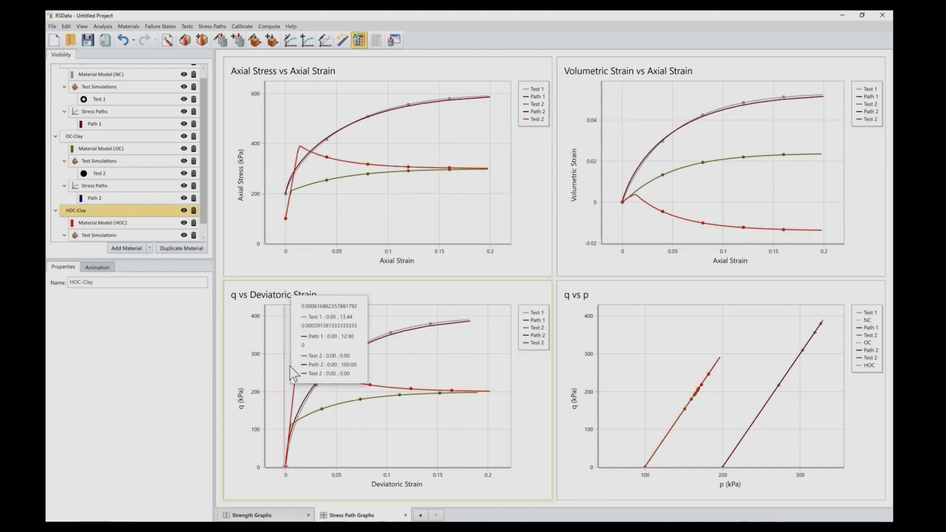
Hide all NC-Clay data so the graphs compare only the OC-Clay and HOC-Clay results
mouse_move(467, 528)
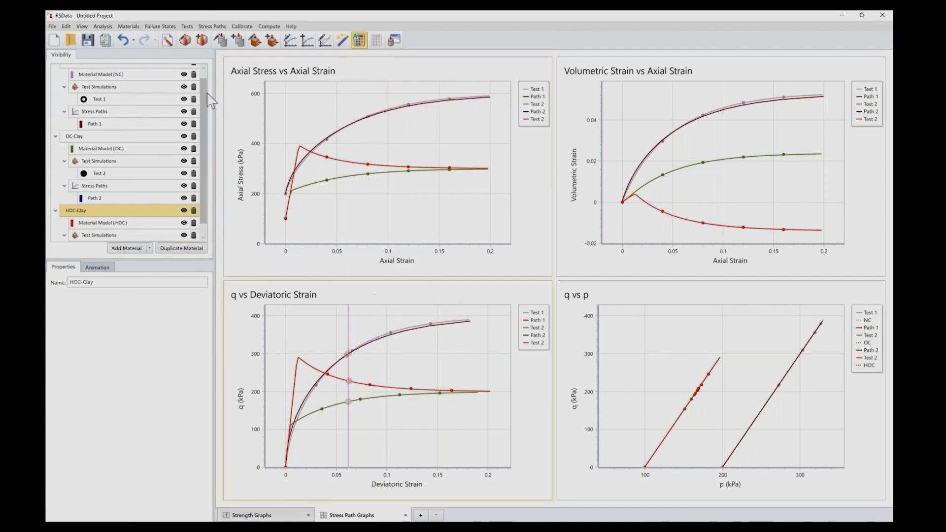
scroll(195, 86, up, 1)
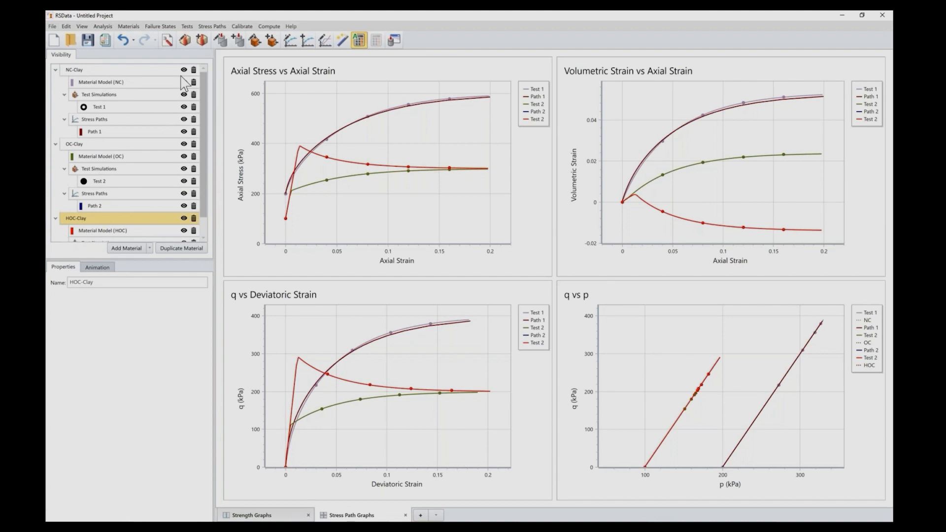
click(184, 70)
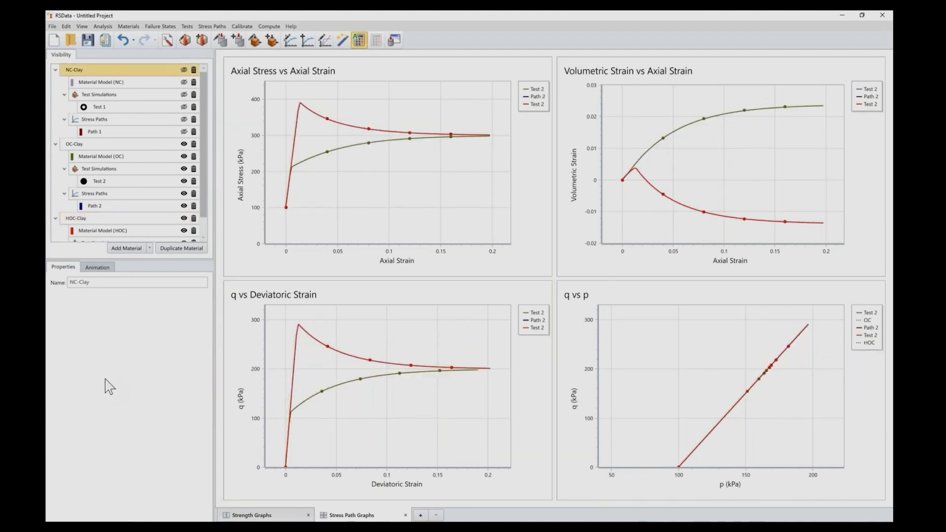
mouse_move(348, 364)
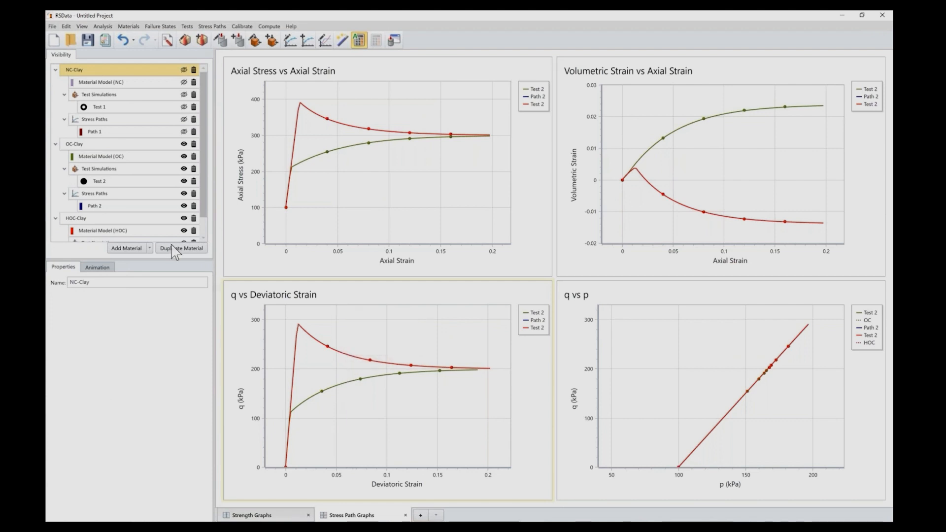
Switch the test animation to HOC - Test 2, examine its yield surface in the q vs p graph, and play it
click(98, 268)
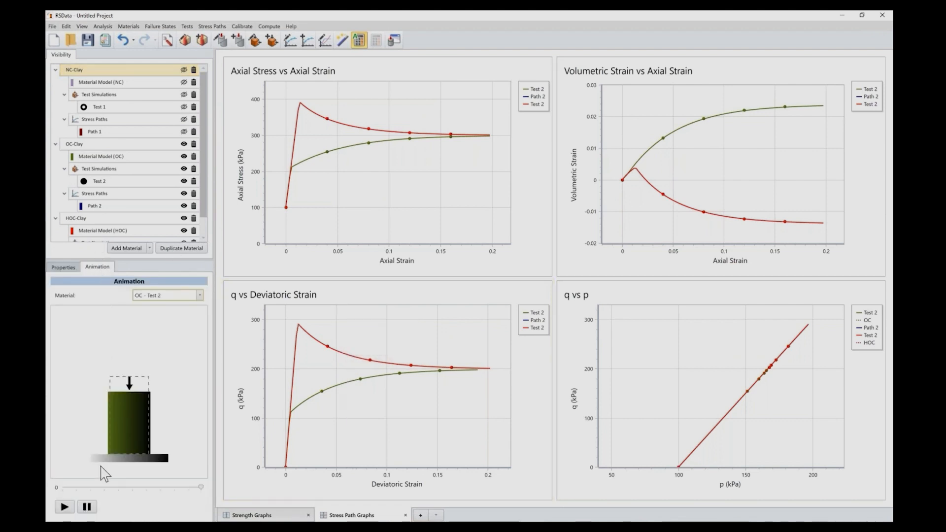
click(180, 296)
click(164, 323)
mouse_move(660, 387)
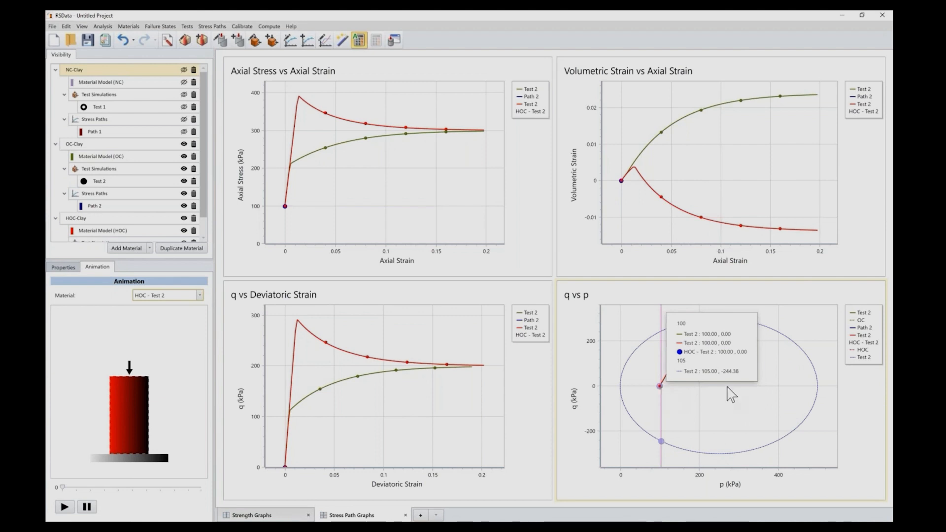
mouse_move(823, 389)
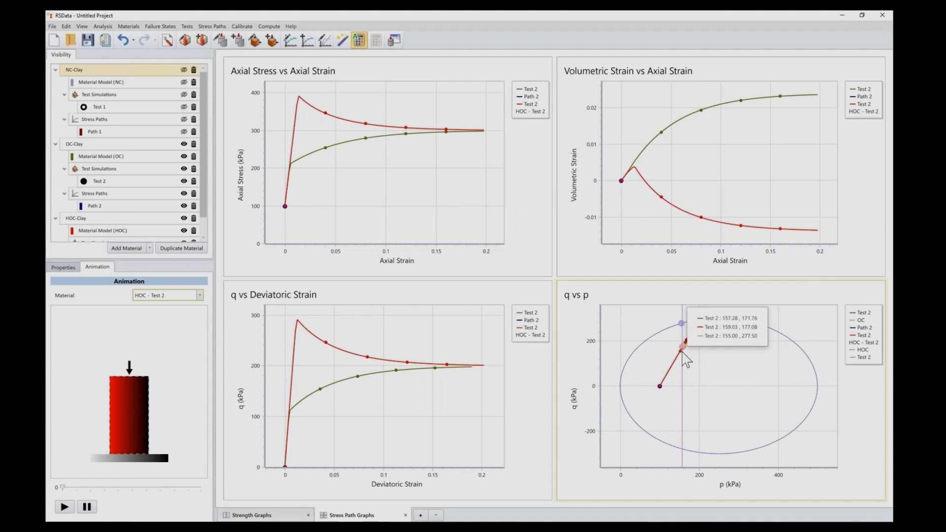
click(64, 507)
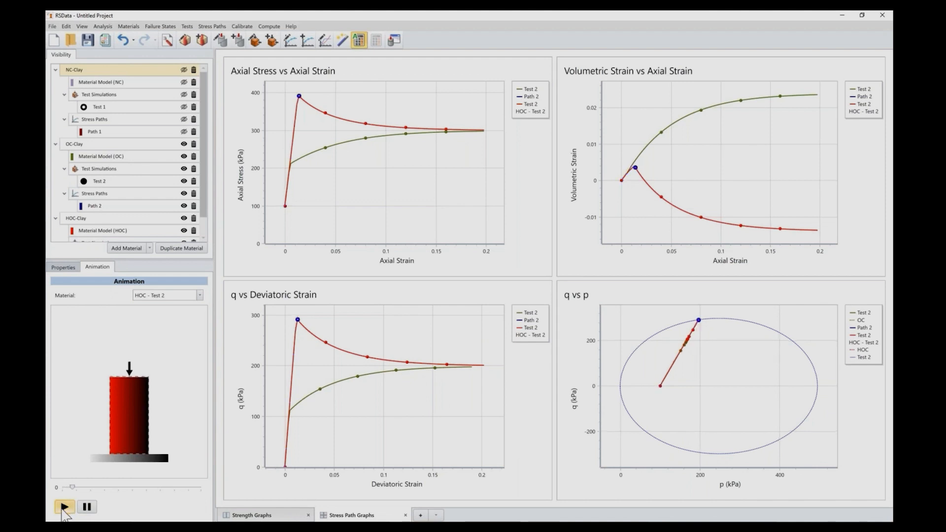
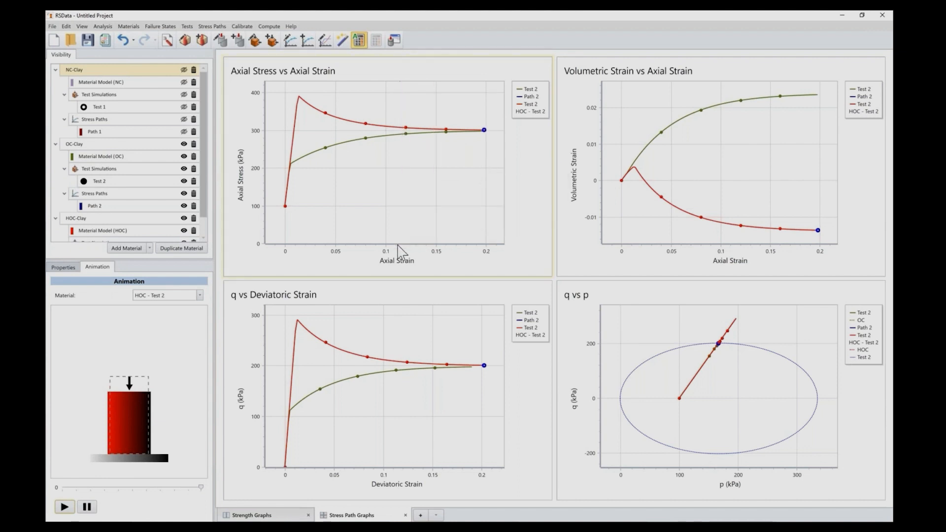
Review the failure criteria available for the NC material model and close the definitions without changes
drag(203, 147, 213, 127)
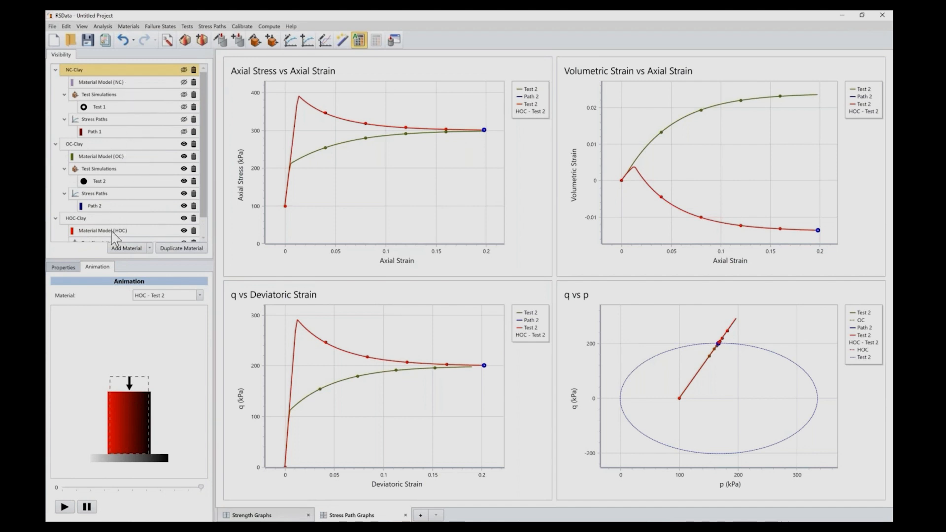
click(185, 47)
click(483, 185)
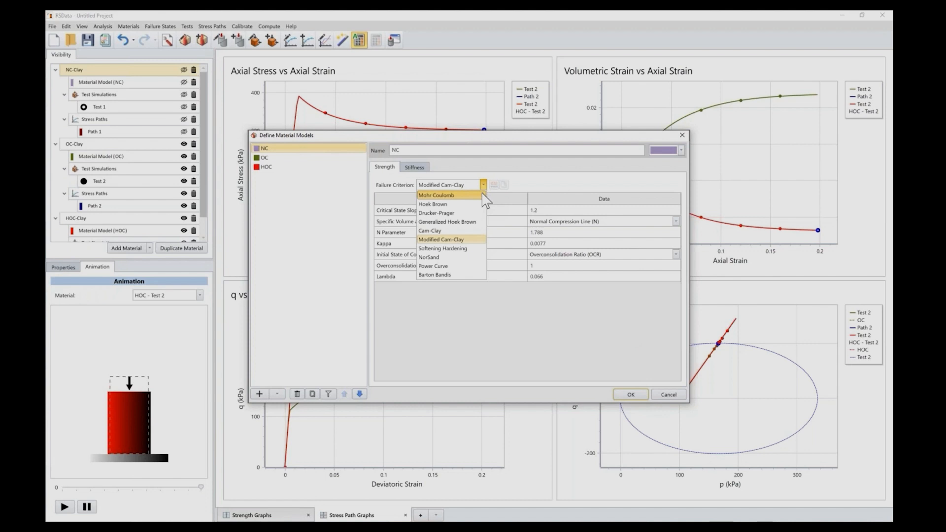
click(677, 397)
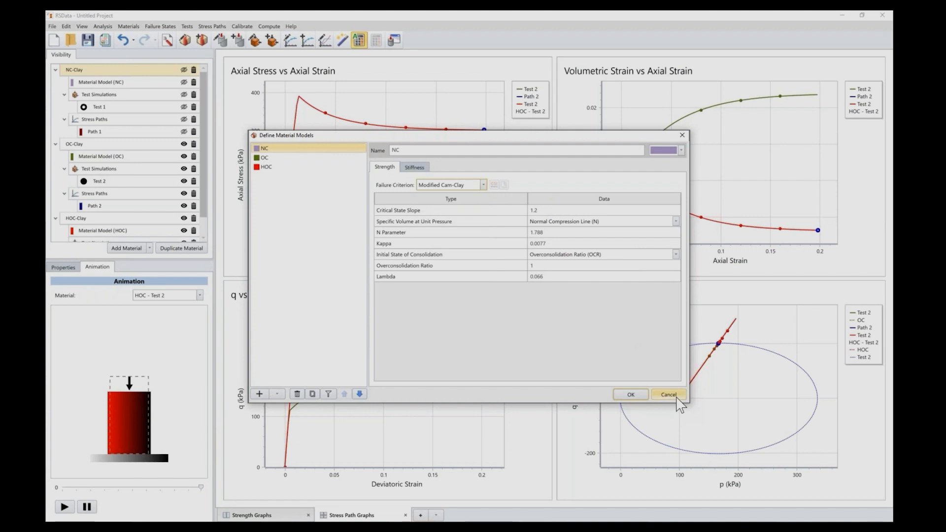
Close the material model definitions without changes and close the untitled Modified Cam-Clay project
click(676, 400)
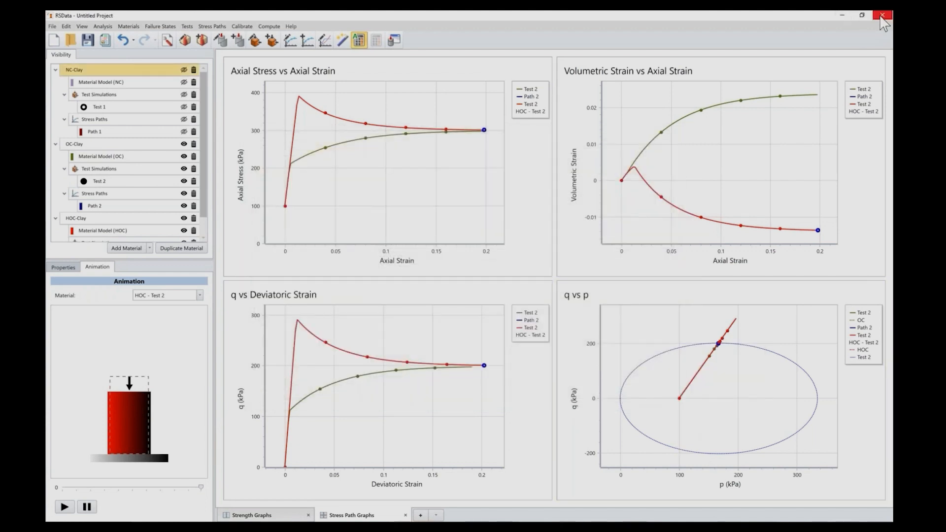
click(882, 16)
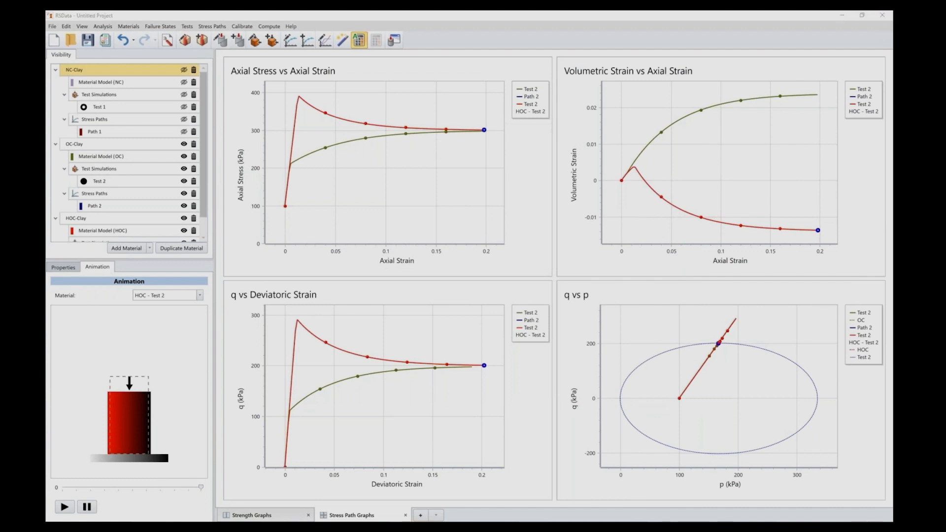
click(472, 301)
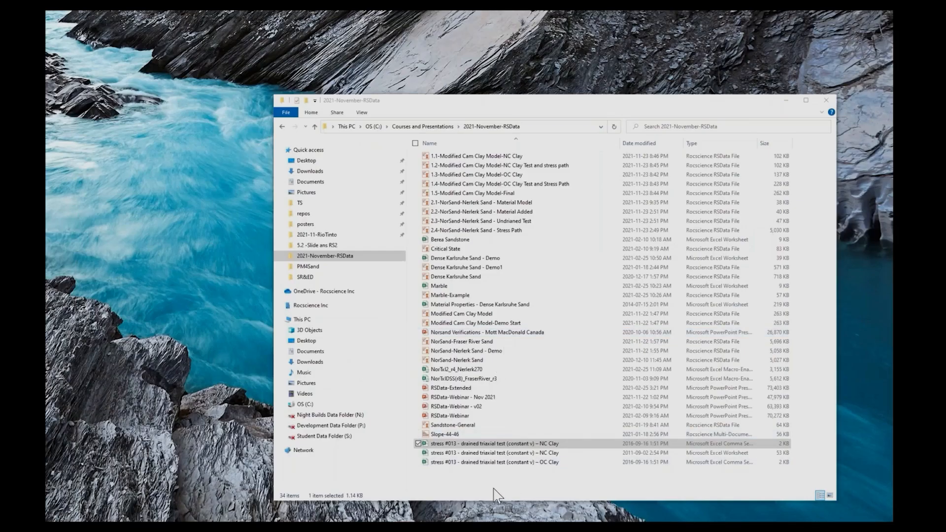
Open the NorTxl2_r4_Nerlerk270 workbook in Excel at full size and examine its soil properties and undrained triaxial plots
click(471, 369)
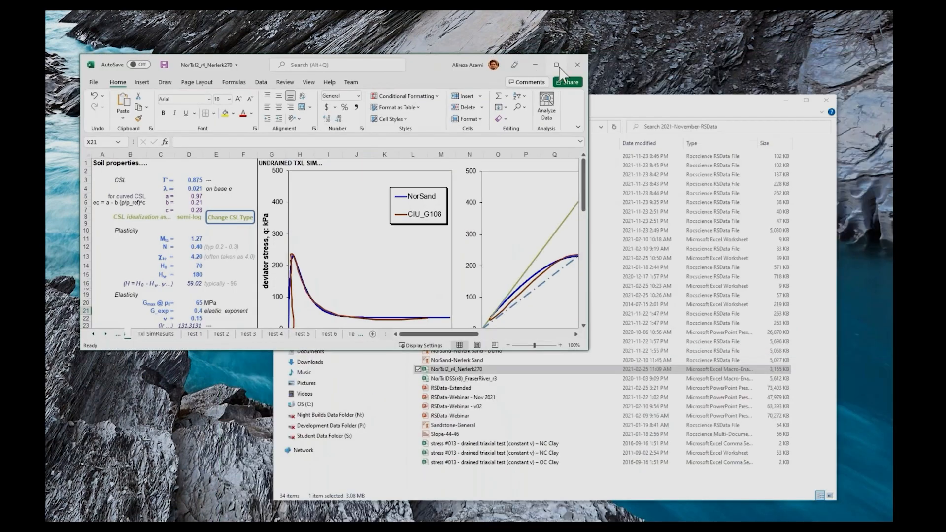
click(557, 65)
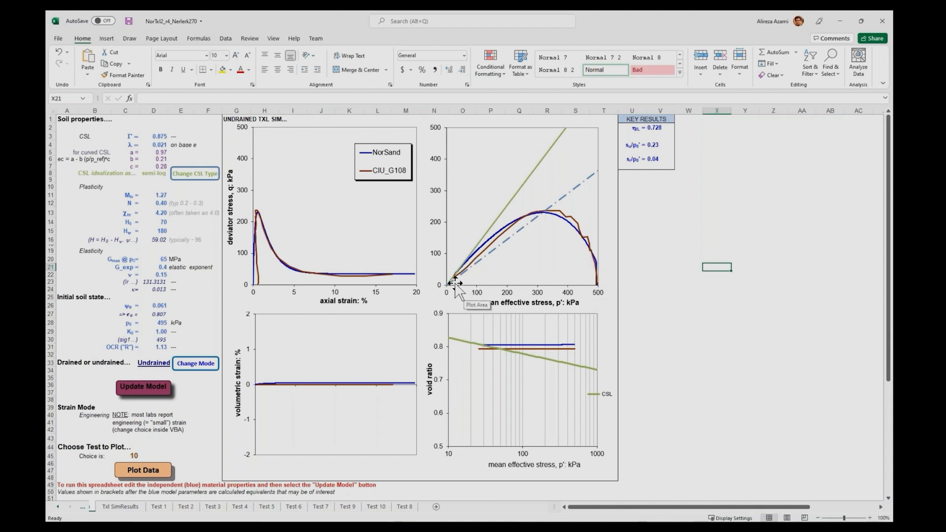
mouse_move(458, 281)
Open the RSData file 2.1-NorSand-Nerlerk Sand - Material Model from the 2021-November-RSData folder and display its material model definitions
click(315, 527)
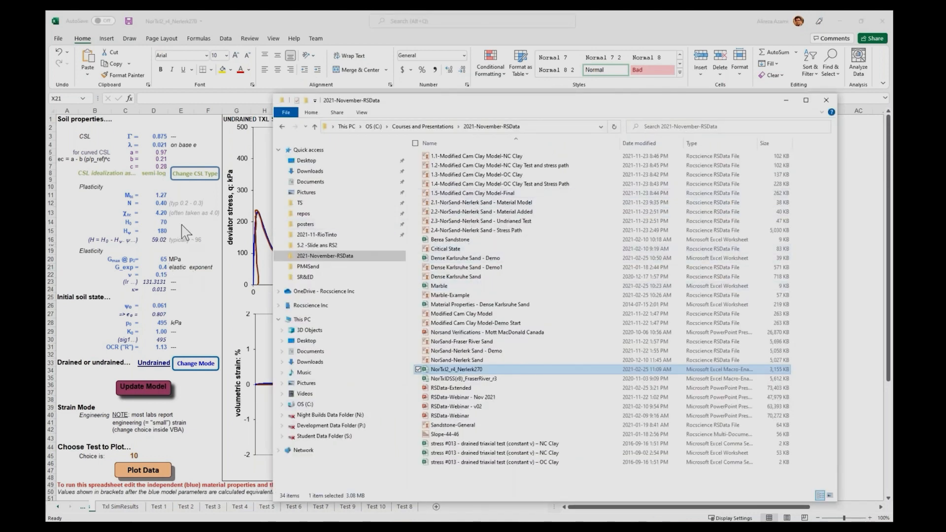
double_click(451, 203)
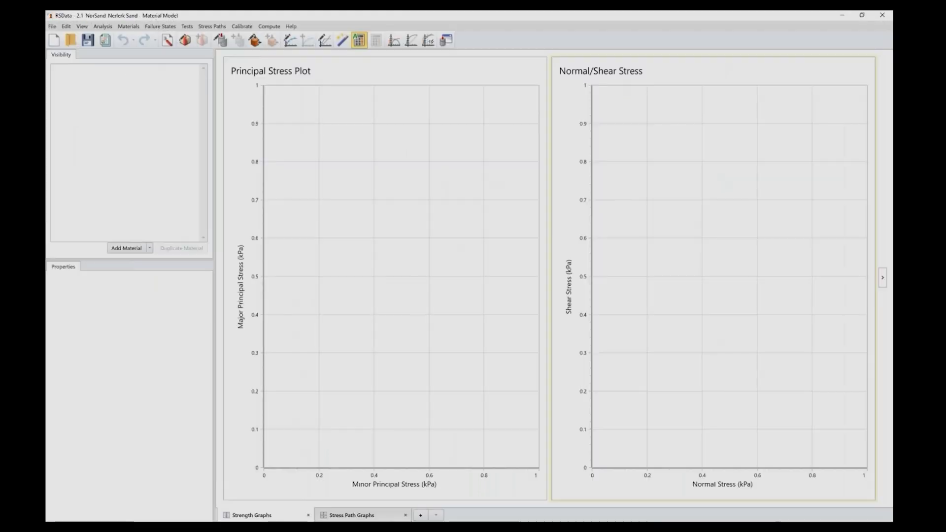
click(185, 41)
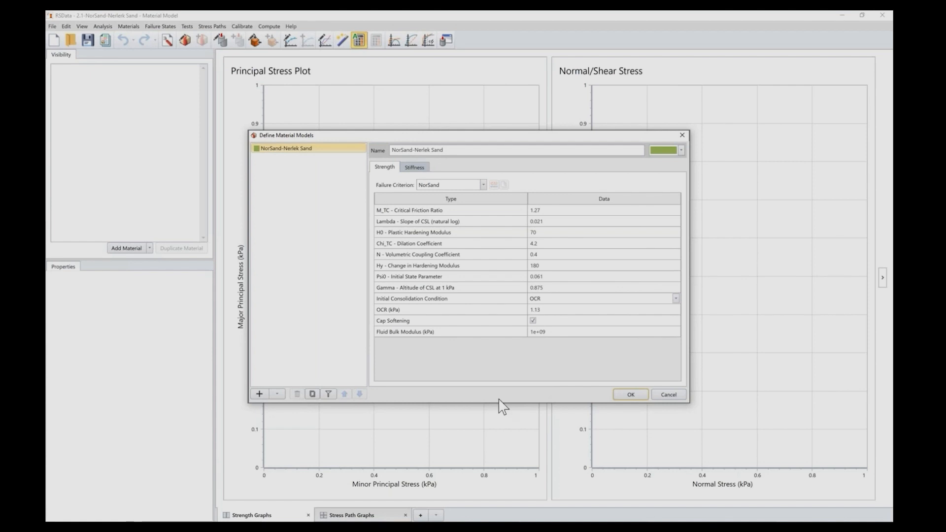
Compare the NorSand strength parameters with the soil properties in the Excel workbook, and close the definitions without changes
key(alt+Tab)
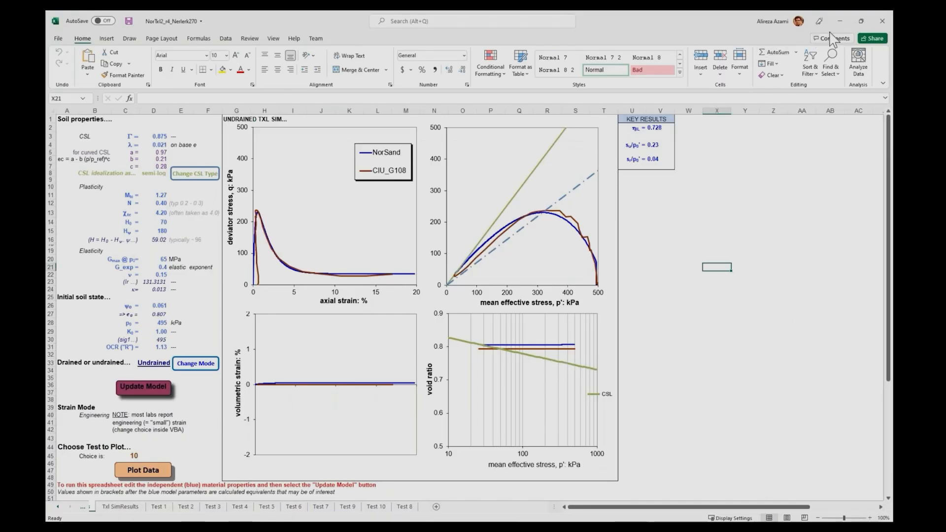
click(839, 22)
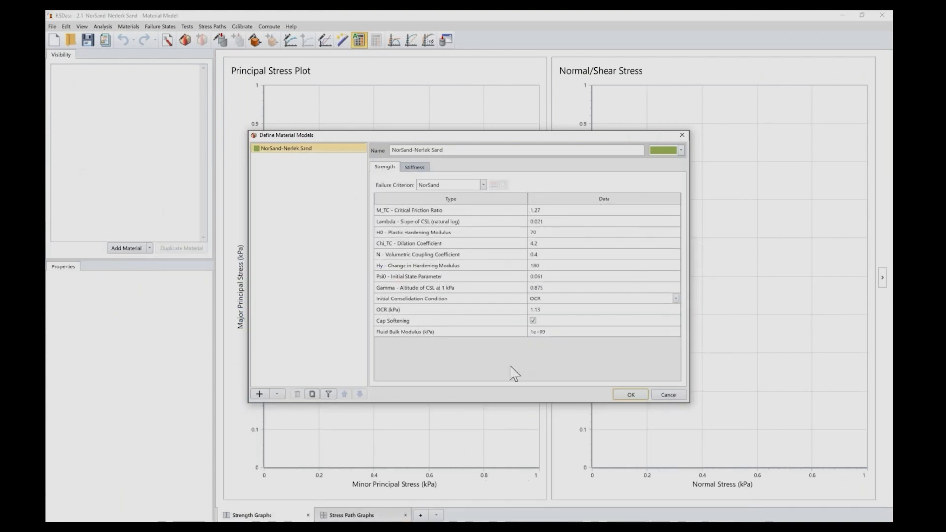
key(alt+Tab)
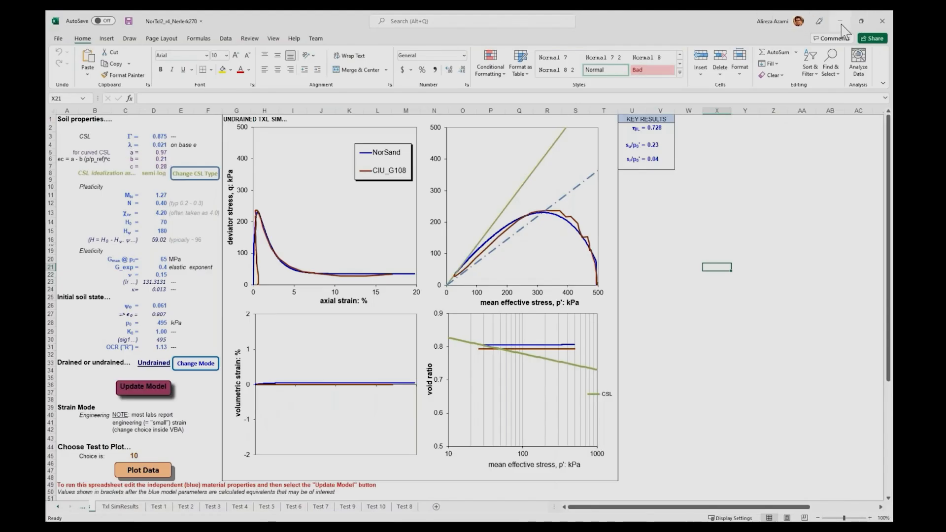
click(840, 21)
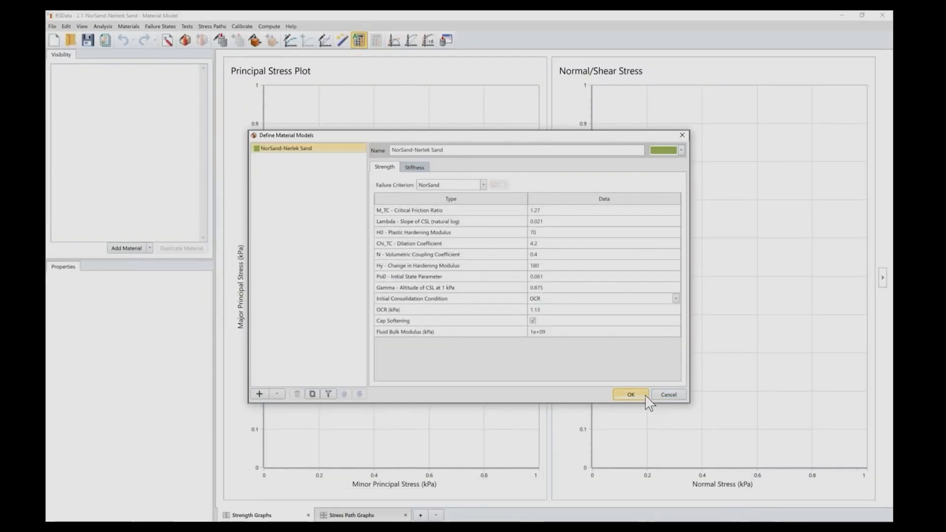
click(668, 395)
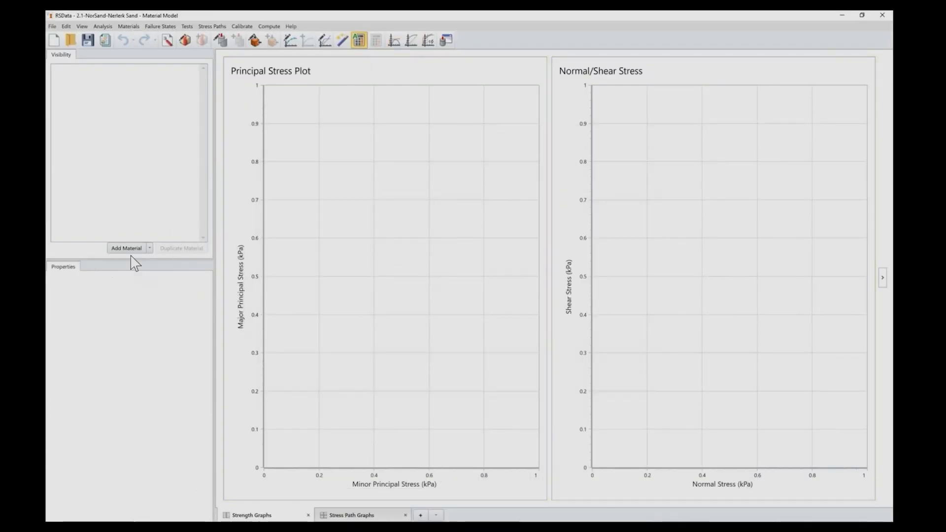
Add a new material and name it Nerlerk Sand
click(129, 249)
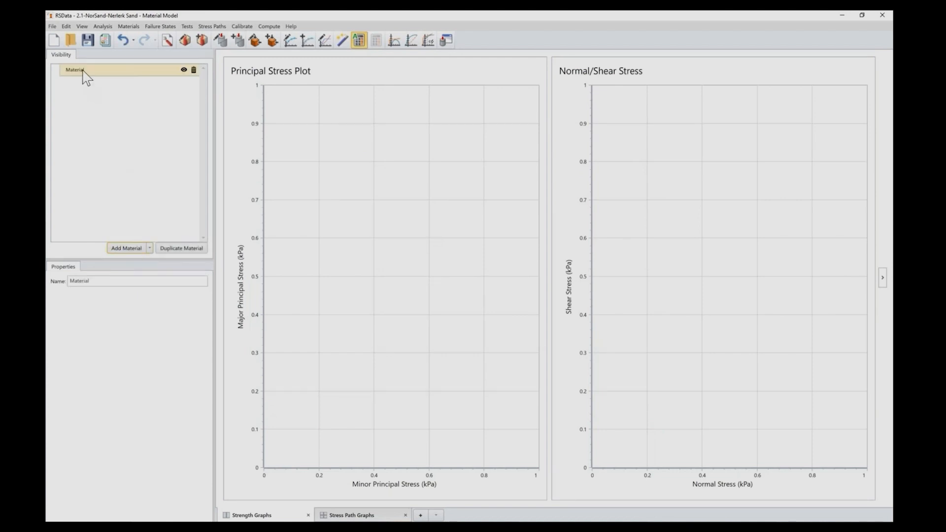
double_click(75, 281)
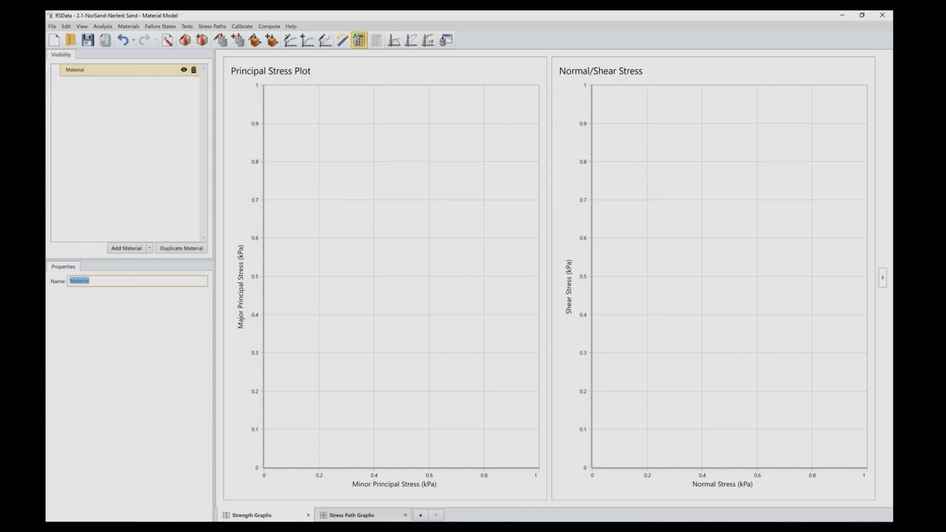
text(Nerlerk Sand)
click(150, 206)
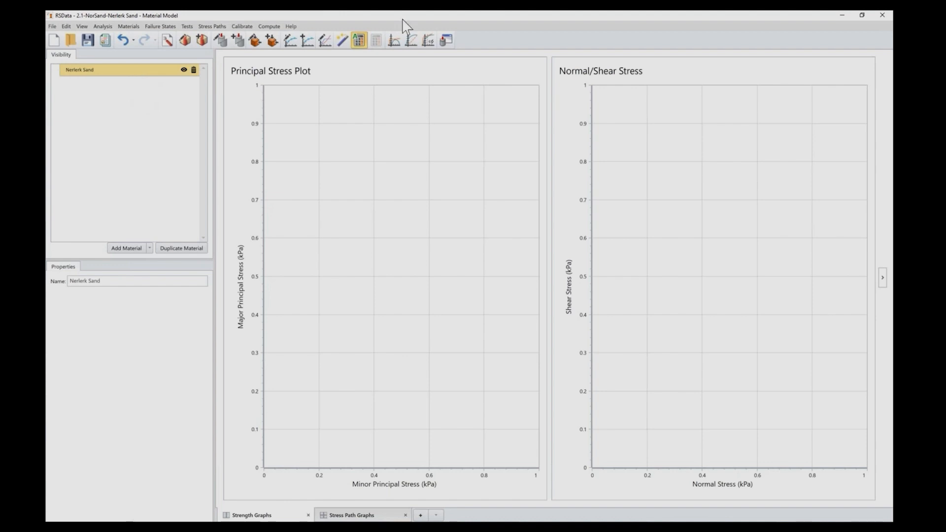
Start defining a stress path as a triaxial test with undrained seepage condition and axial loading direction
click(291, 41)
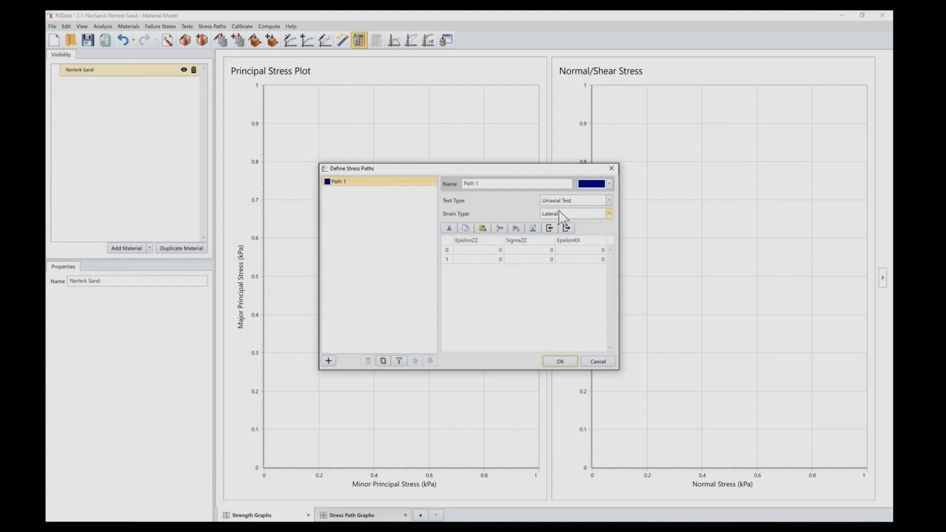
click(574, 206)
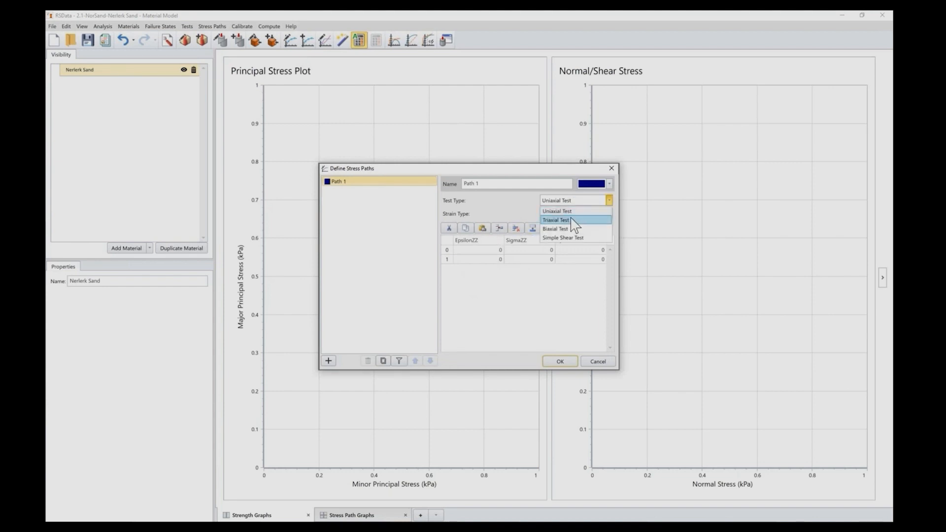
click(574, 219)
click(575, 214)
click(585, 241)
click(583, 228)
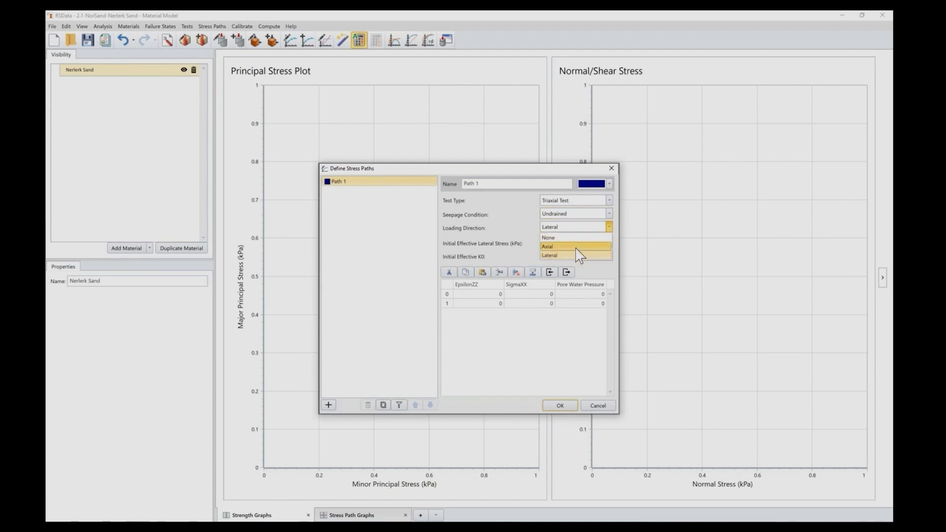
click(576, 247)
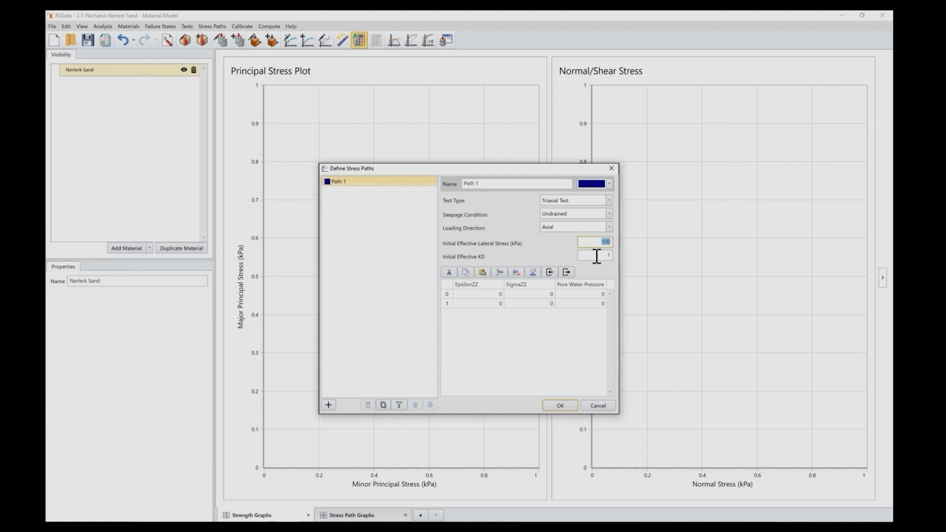
Check the initial stress in the workbook's Txl SimResults sheet and set the path's initial effective lateral stress to 495 kPa
text(450)
click(428, 527)
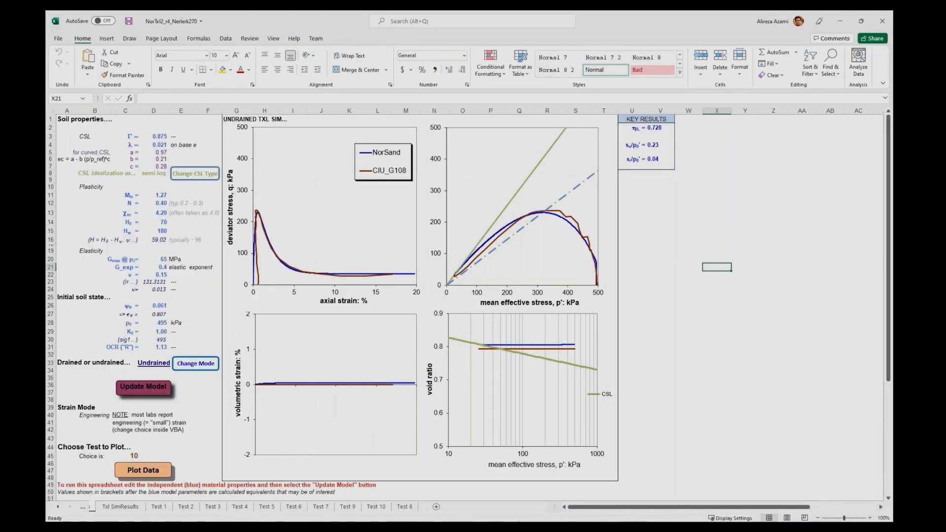
click(120, 506)
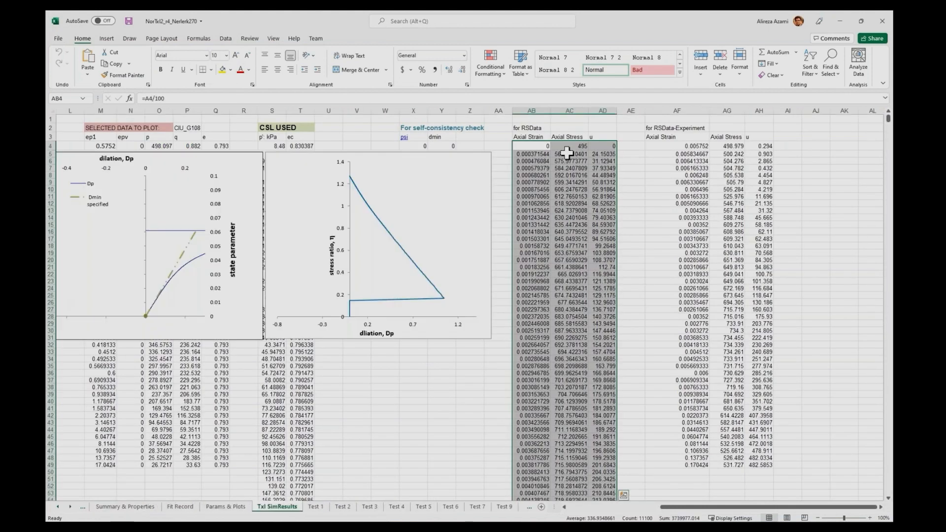
click(840, 21)
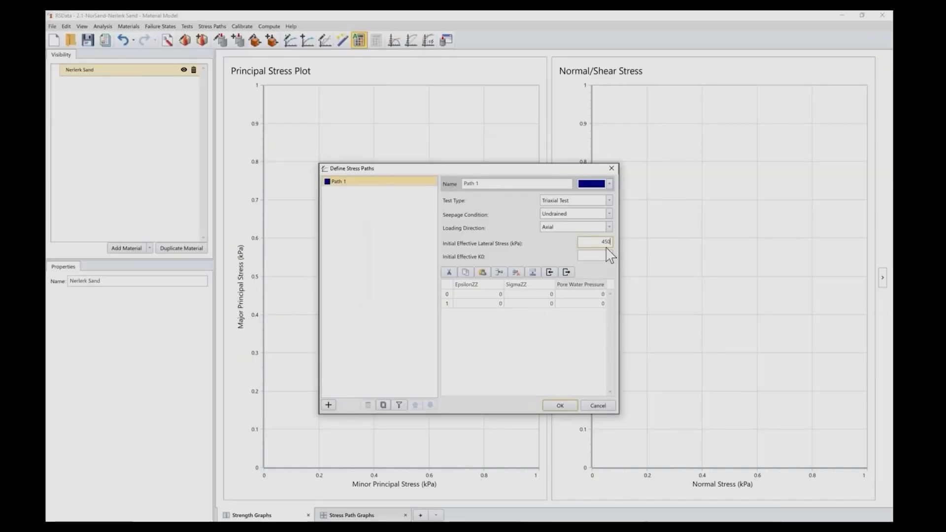
double_click(604, 241)
text(495)
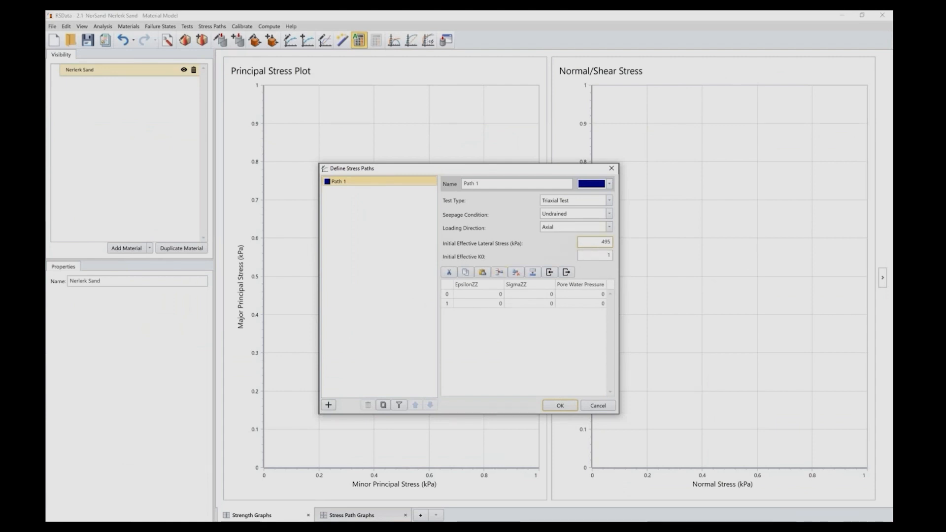
Copy the "for RSData" axial strain, axial stress and u data from Excel into the stress path's table and name the path MJ-VB
mouse_move(424, 527)
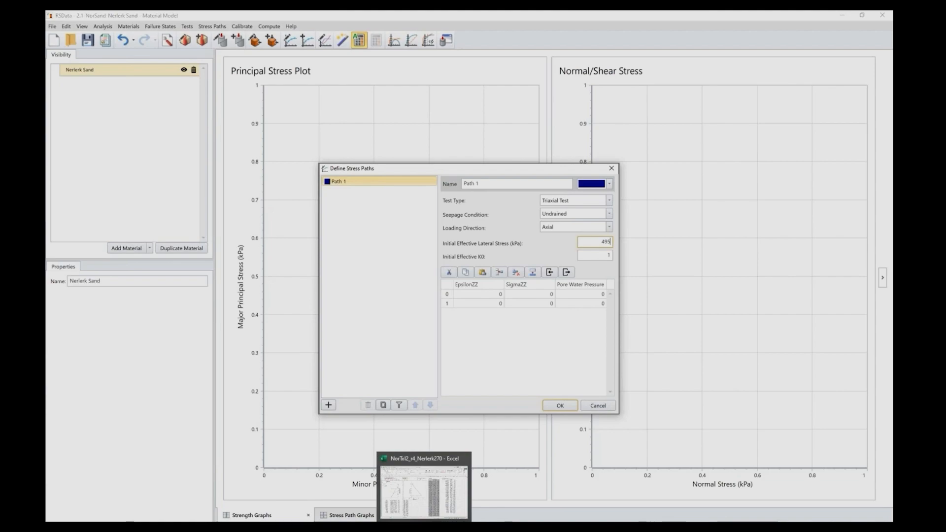
click(424, 527)
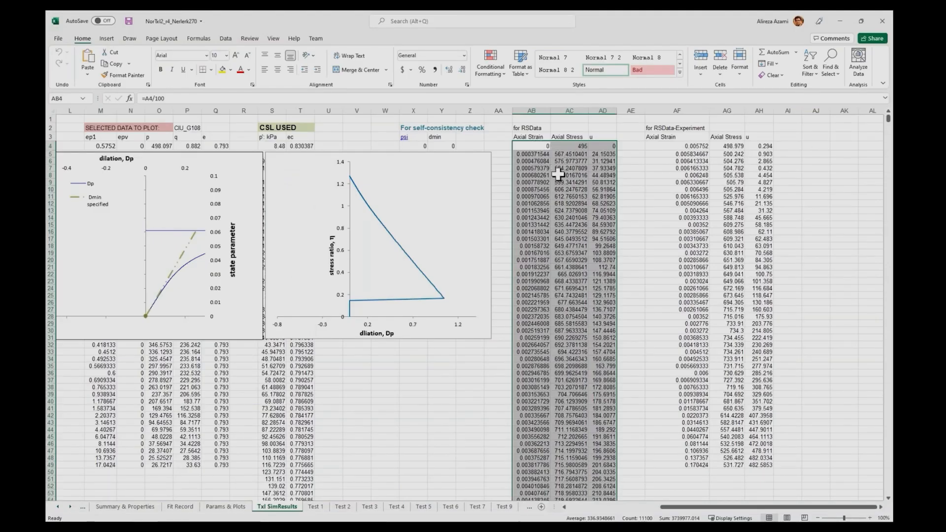
right_click(558, 173)
click(586, 193)
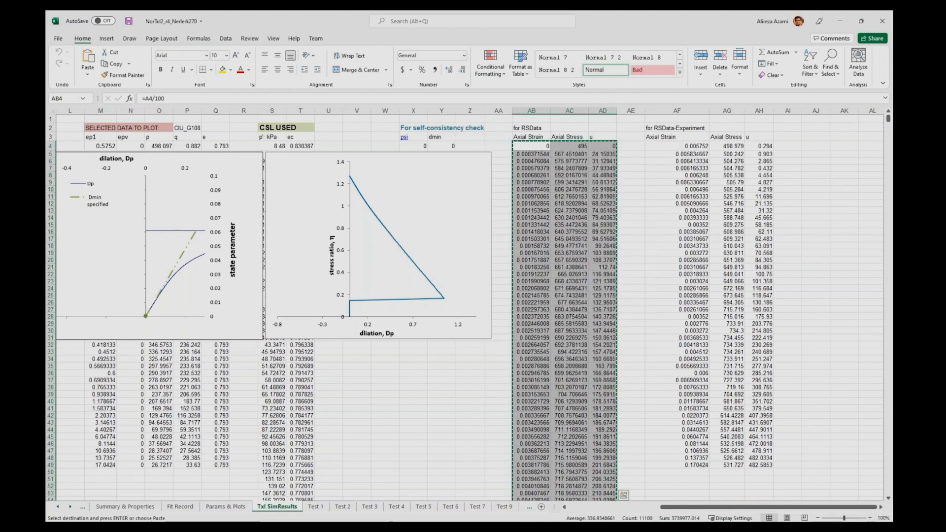
key(alt+Tab)
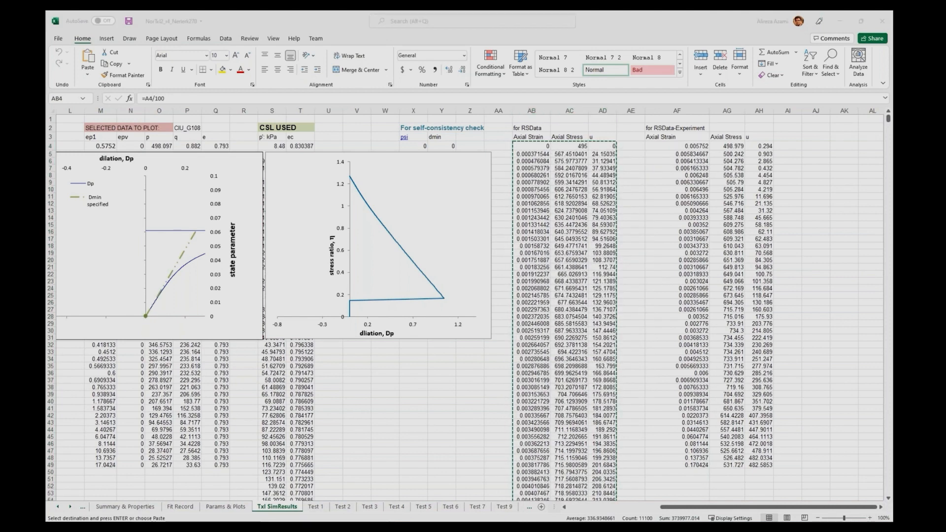
click(445, 286)
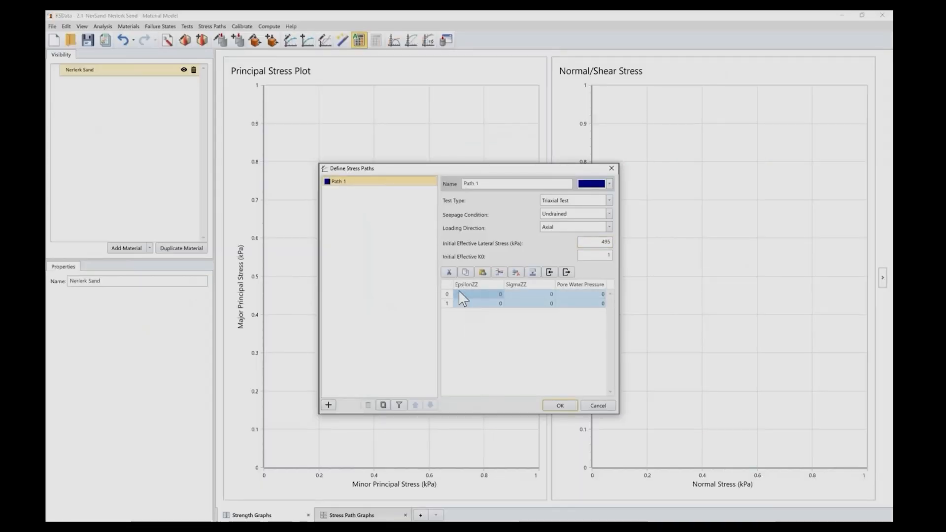
click(485, 272)
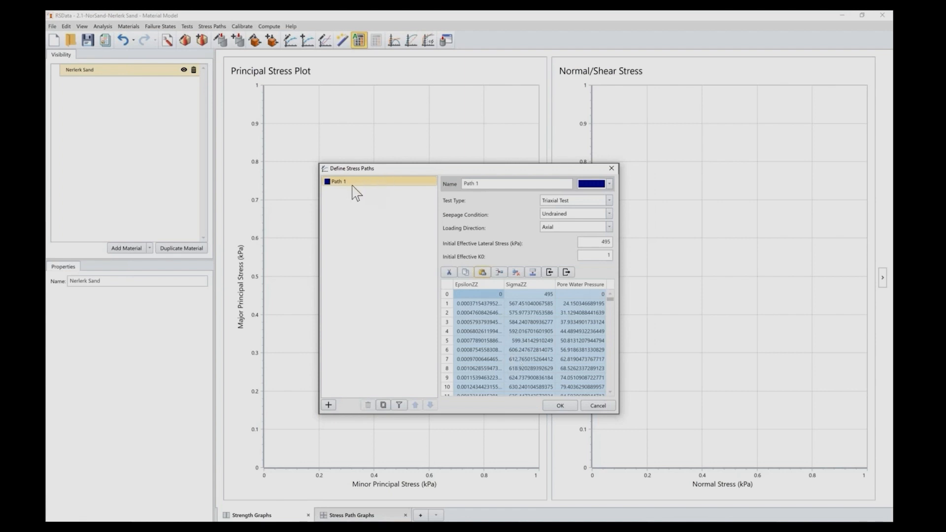
drag(533, 188, 407, 195)
text(MJ-VB)
Add a second stress path, colour it red and name it Experiment
click(328, 405)
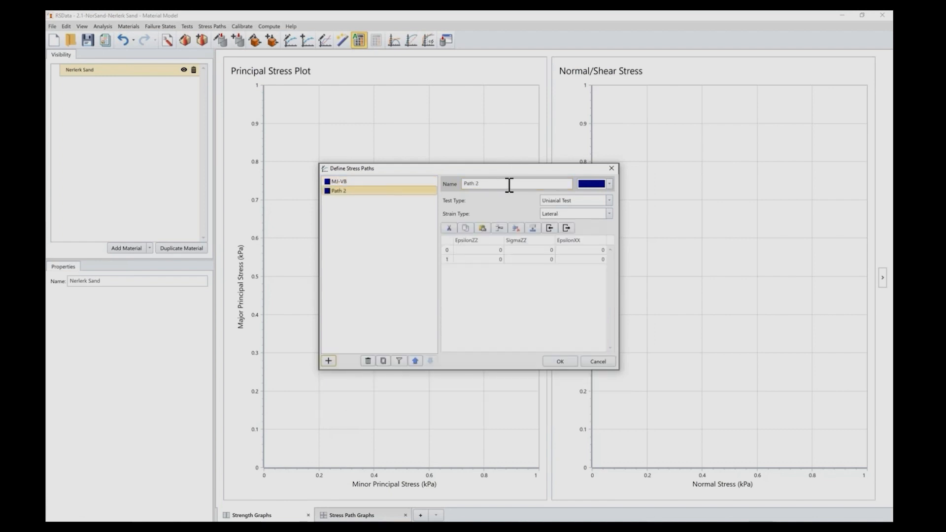
click(598, 184)
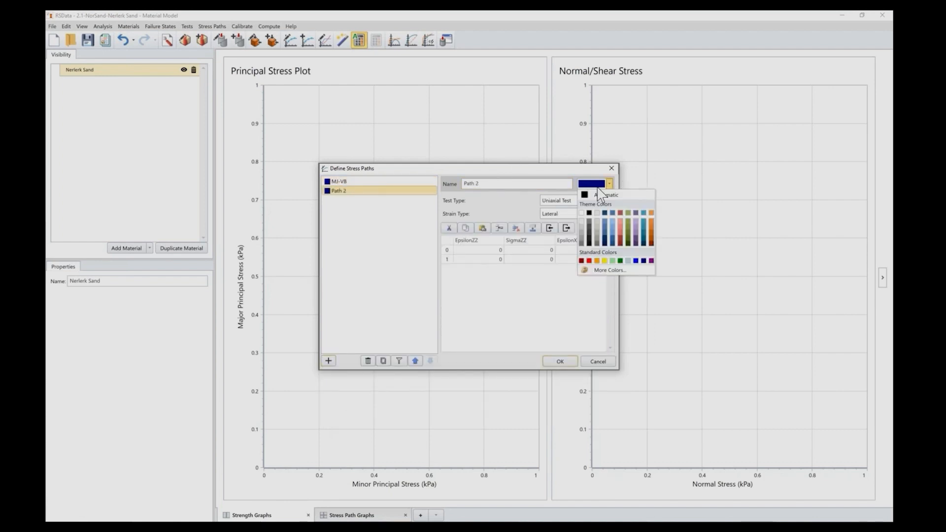
click(621, 213)
click(405, 193)
text(E)
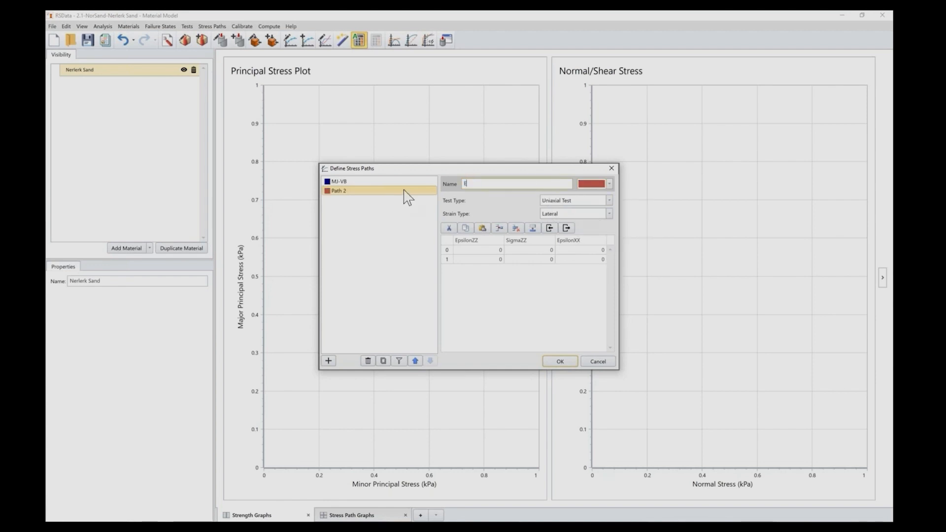
text(xperiment)
Set the Experiment path to a triaxial test with undrained seepage condition and axial loading direction
click(579, 201)
click(576, 221)
click(577, 215)
click(576, 234)
click(581, 228)
click(577, 247)
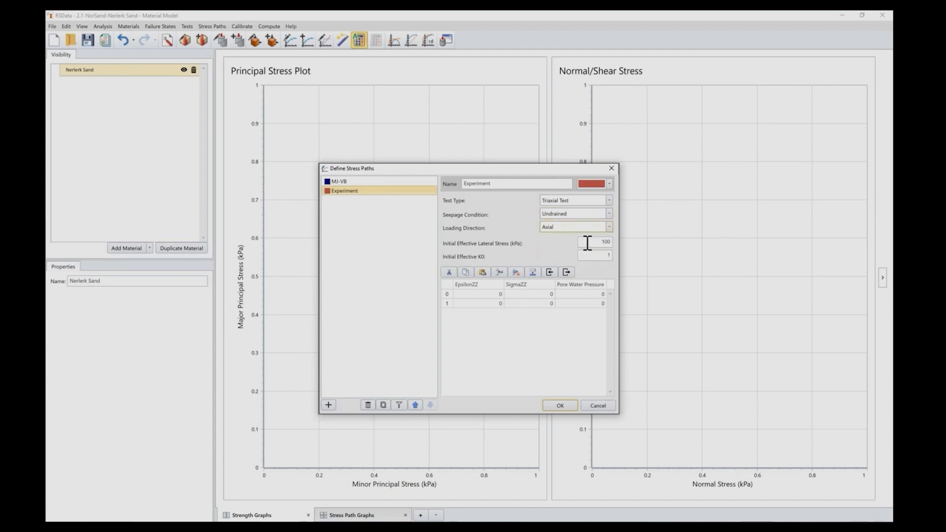
Copy the "for RSData-Experiment" axial strain, axial stress and u data from Excel into the Experiment path's table and accept the stress paths
key(alt+Tab)
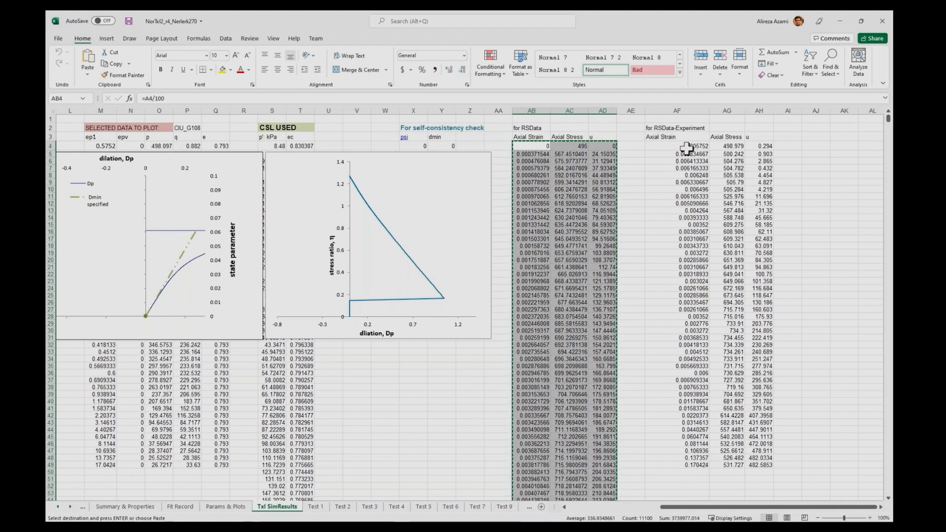
mouse_move(697, 146)
mouse_down()
mouse_move(749, 325)
mouse_move(744, 463)
mouse_up()
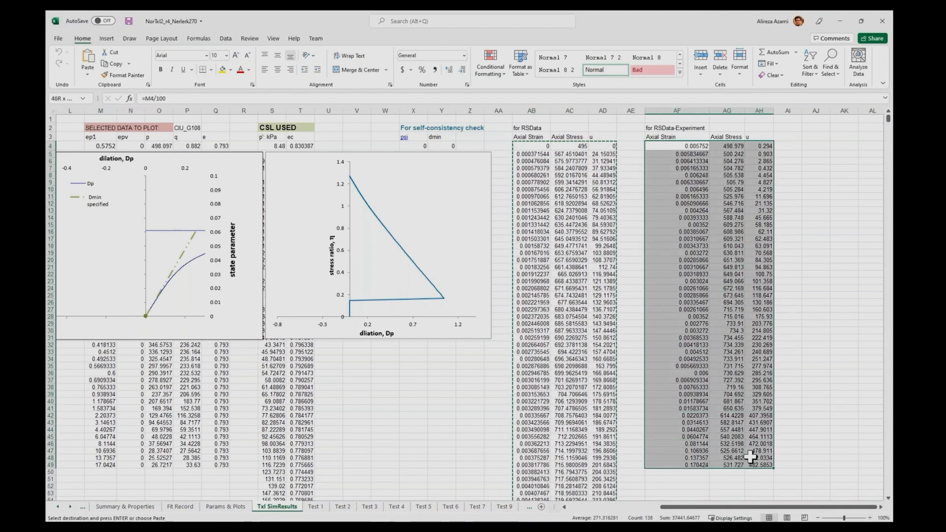
right_click(728, 223)
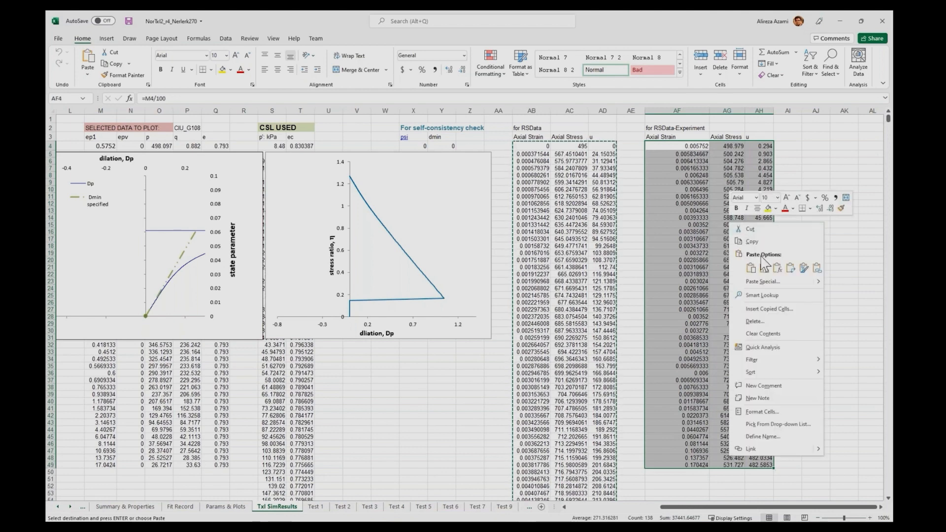
click(754, 241)
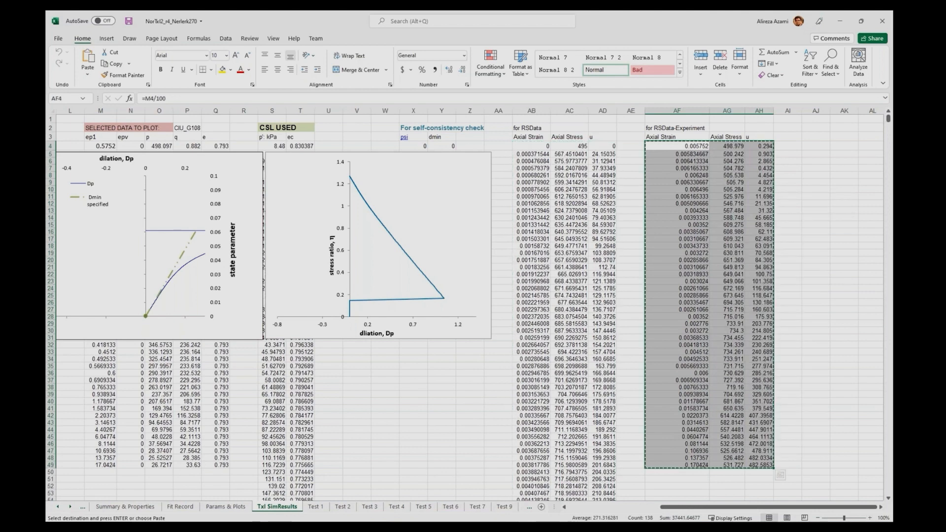
click(839, 21)
click(451, 287)
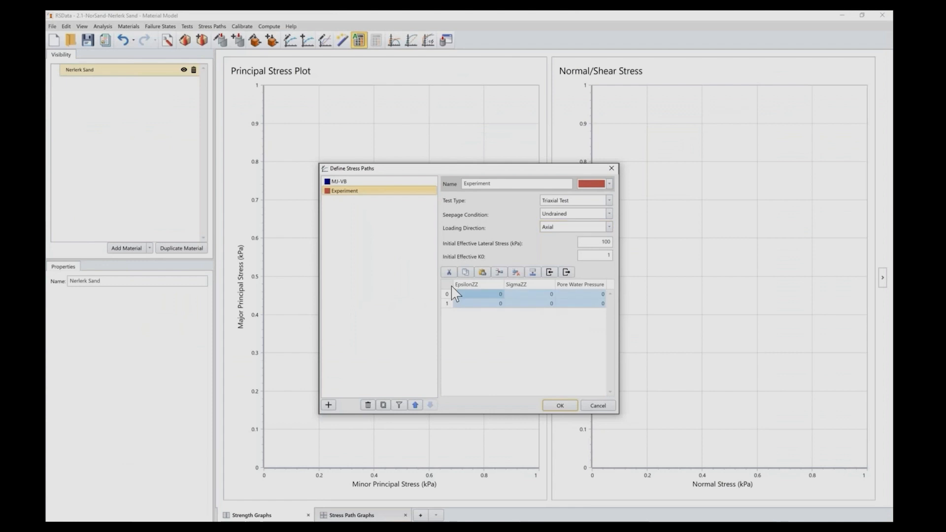
click(482, 274)
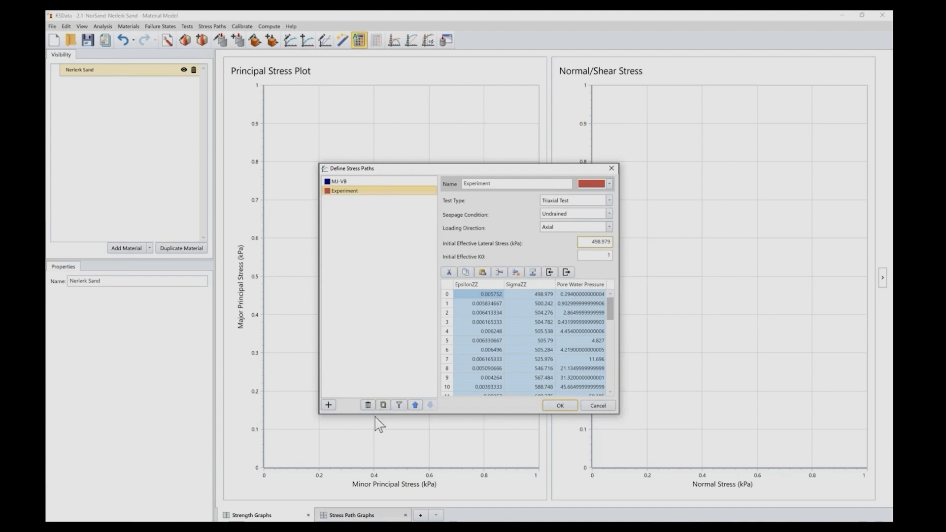
click(560, 406)
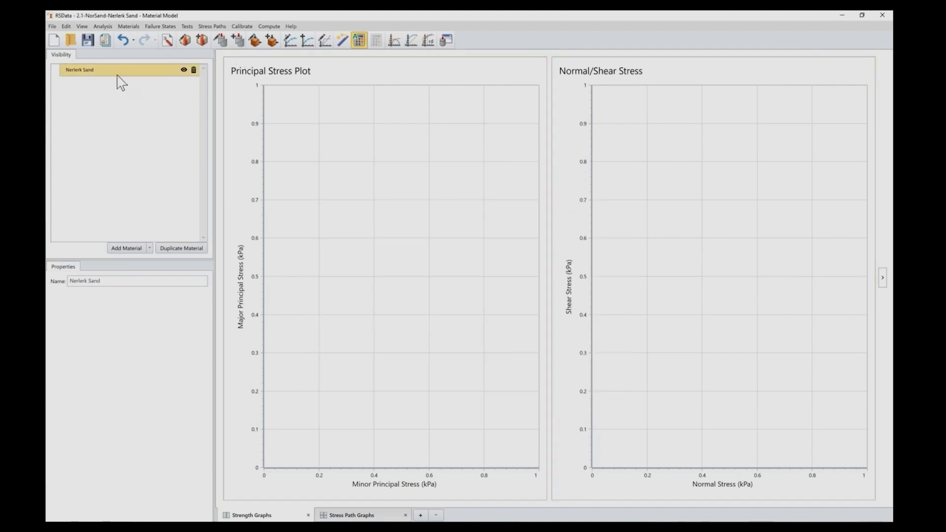
Apply the MJ-VB and Experiment stress paths to the Nerlerk Sand material and show the stress path graphs
right_click(118, 75)
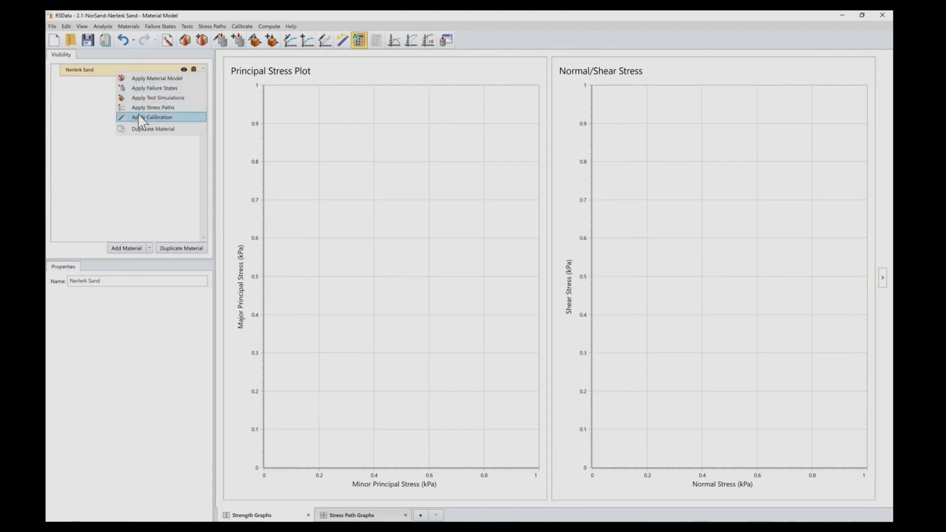
click(151, 168)
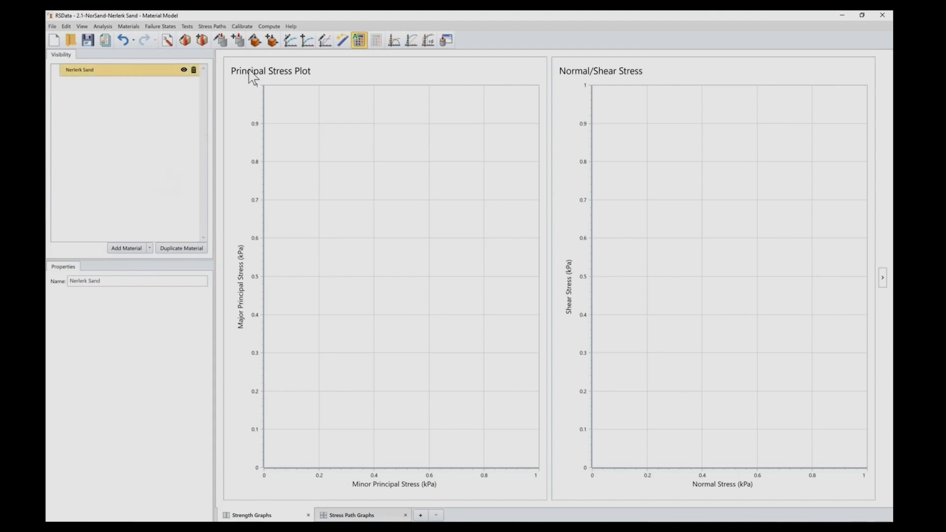
click(308, 42)
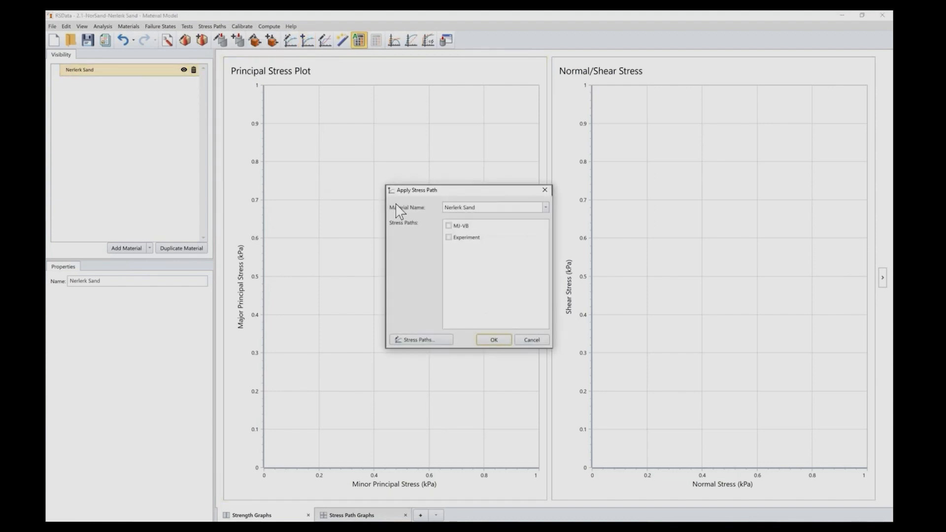
click(448, 226)
click(447, 238)
click(503, 340)
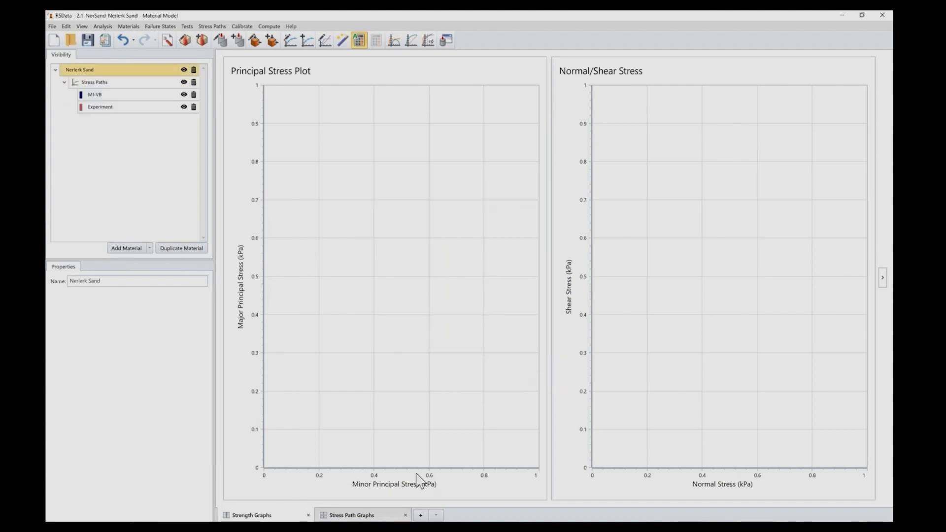
click(345, 515)
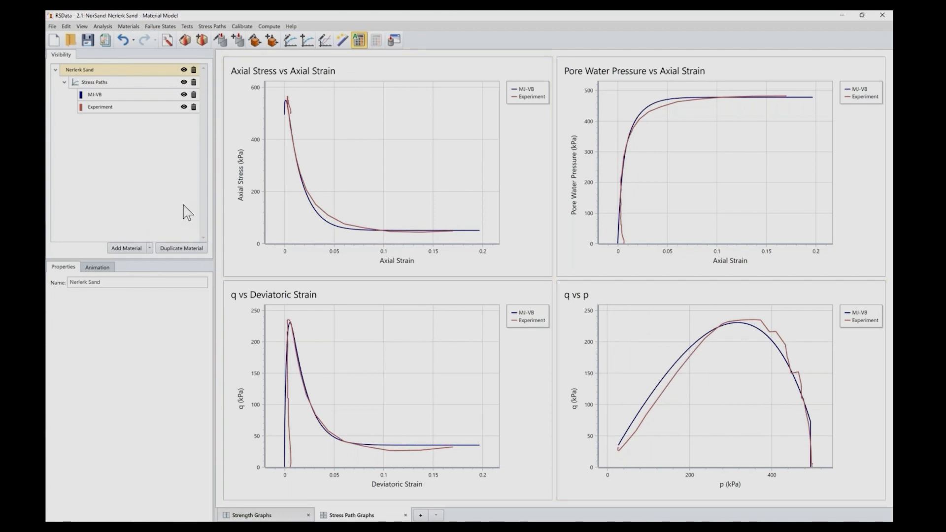
Define a test simulation named UTC as a triaxial test with undrained seepage condition
click(254, 41)
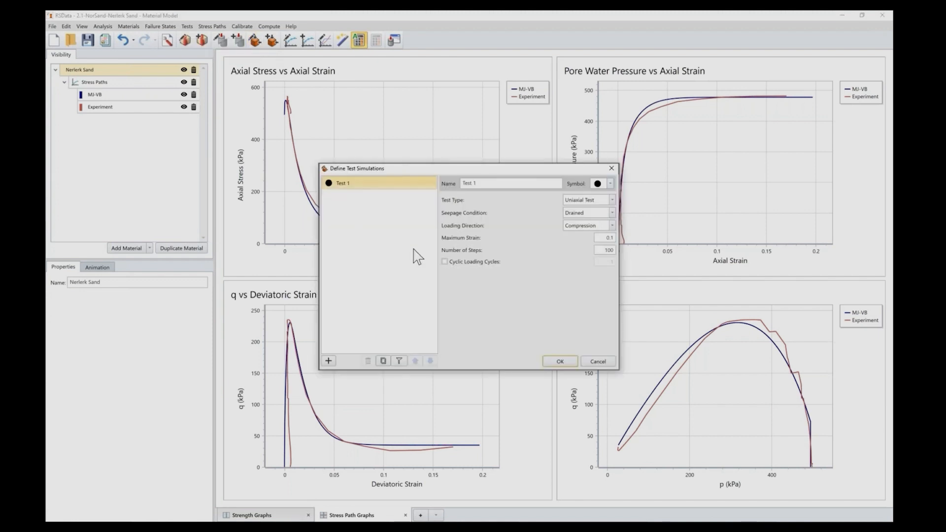
drag(492, 182, 402, 181)
text(UTC)
click(596, 200)
click(588, 221)
click(593, 213)
click(587, 233)
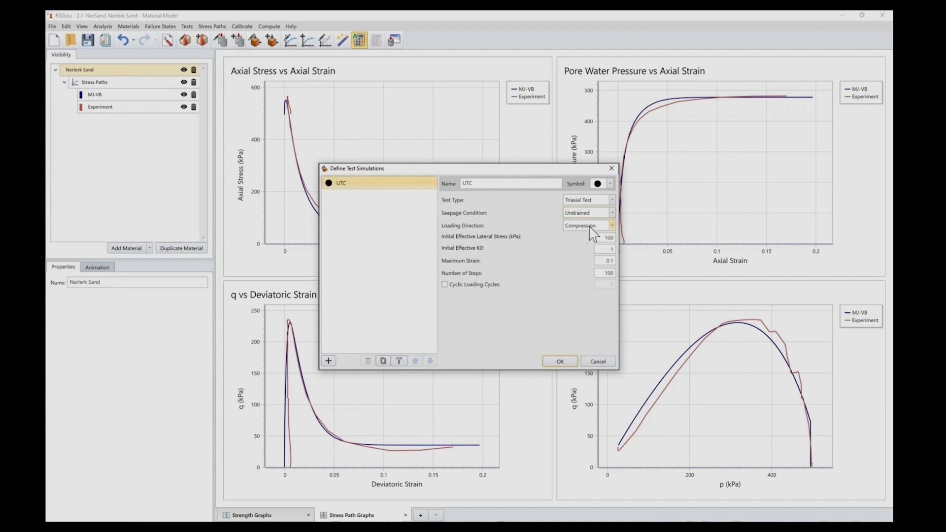
Set the UTC simulation's initial effective lateral stress to 495 kPa, maximum strain to 0.2 and number of steps to 400, and accept it
double_click(598, 239)
text(495)
drag(414, 175, 516, 308)
click(711, 395)
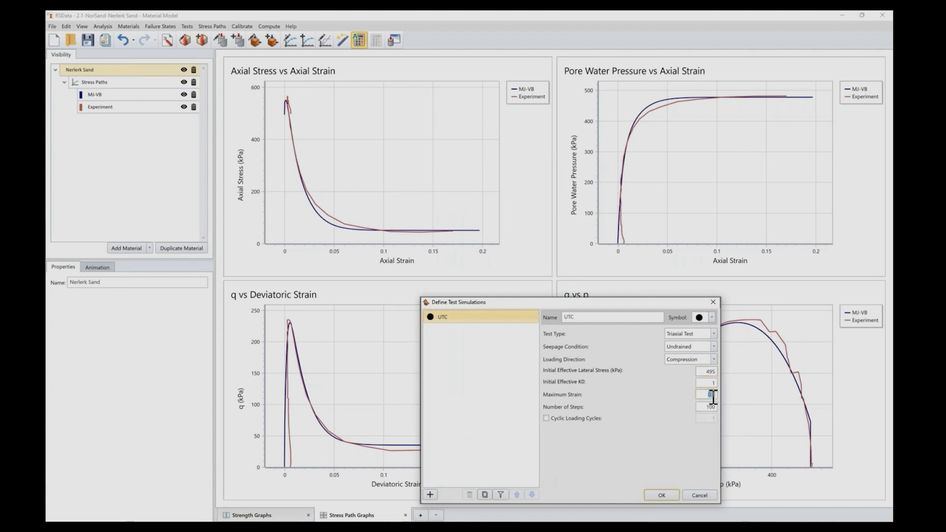
key(BackSpace)
text(1)
click(708, 407)
text(400)
click(662, 496)
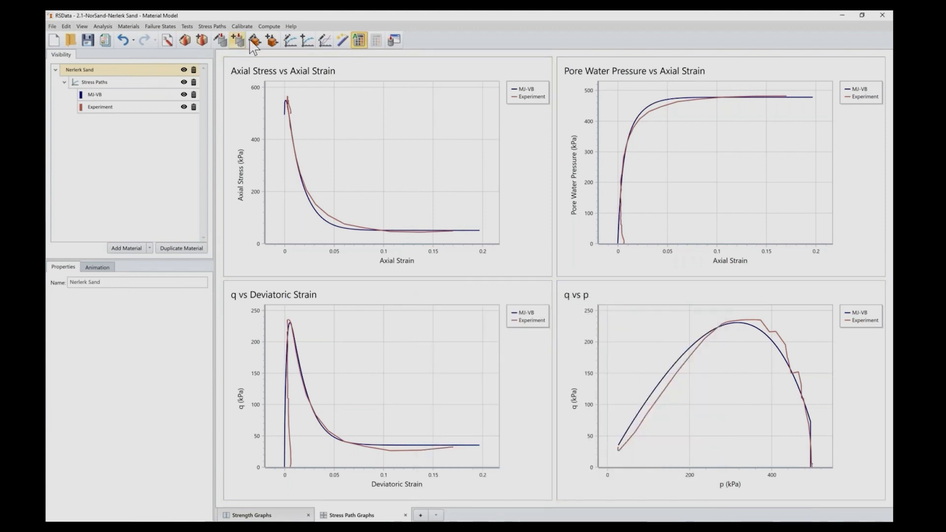
Apply the UTC test simulation and the NorSand-Nerlek Sand material model to the Nerlerk Sand material
click(272, 43)
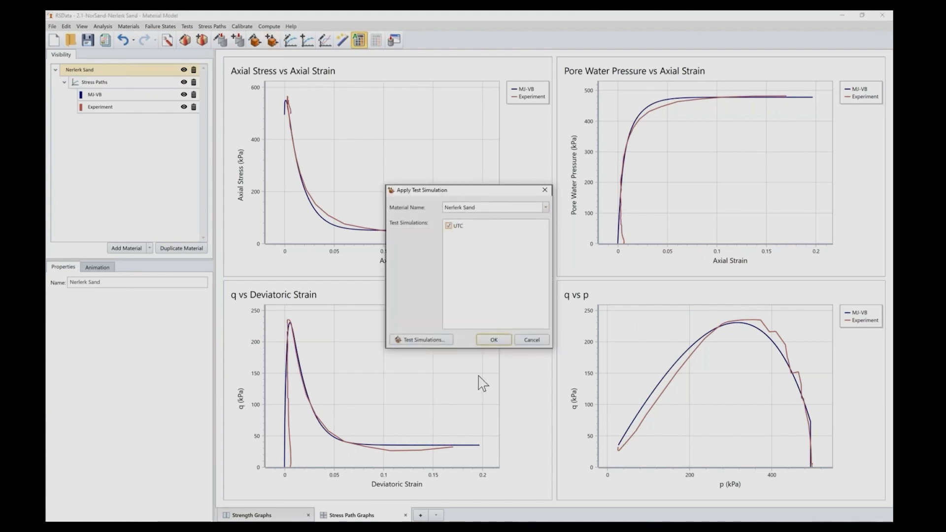
click(494, 341)
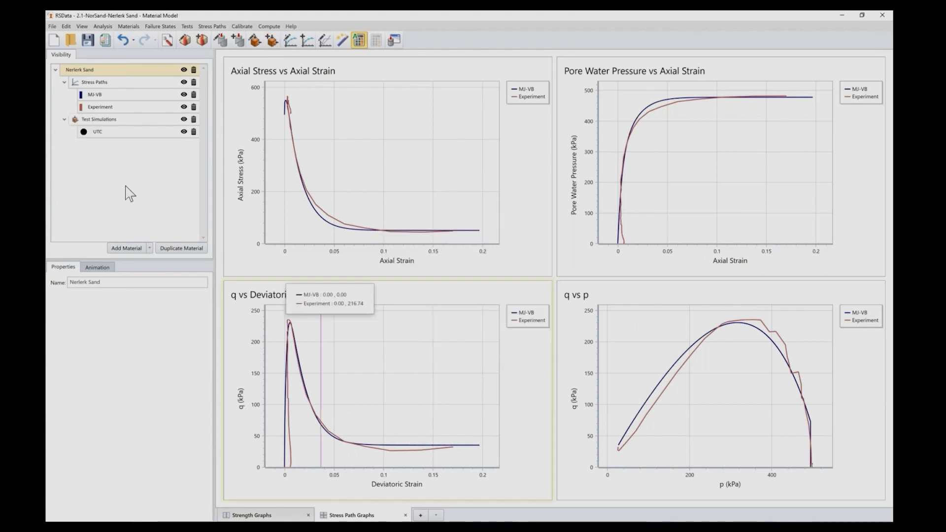
right_click(116, 75)
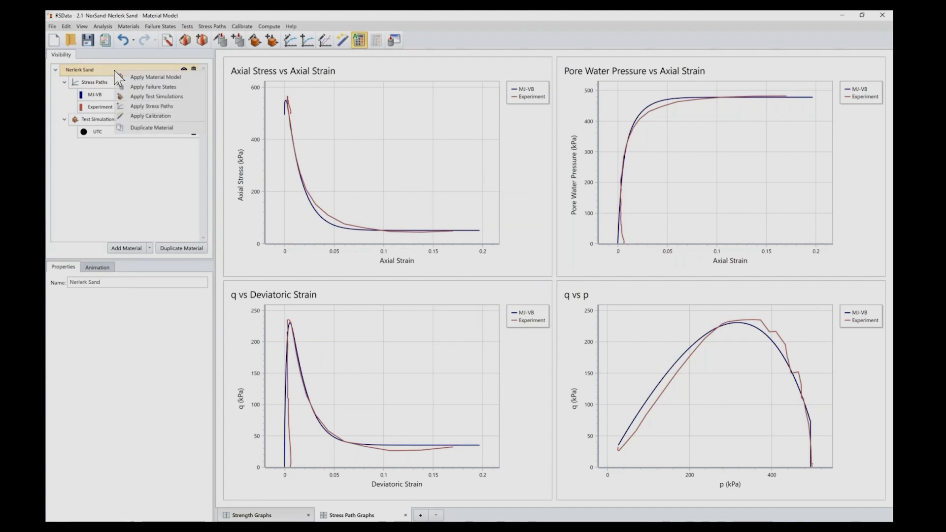
click(149, 78)
click(473, 233)
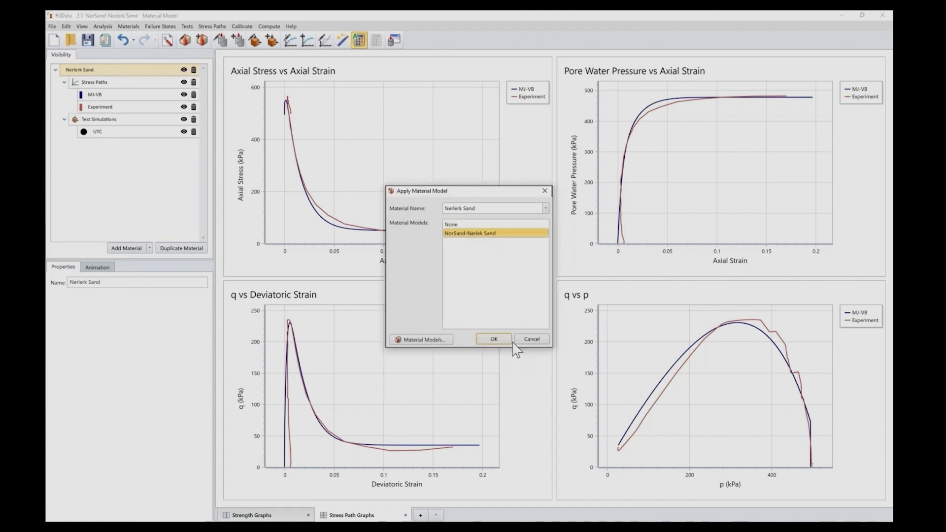
click(494, 339)
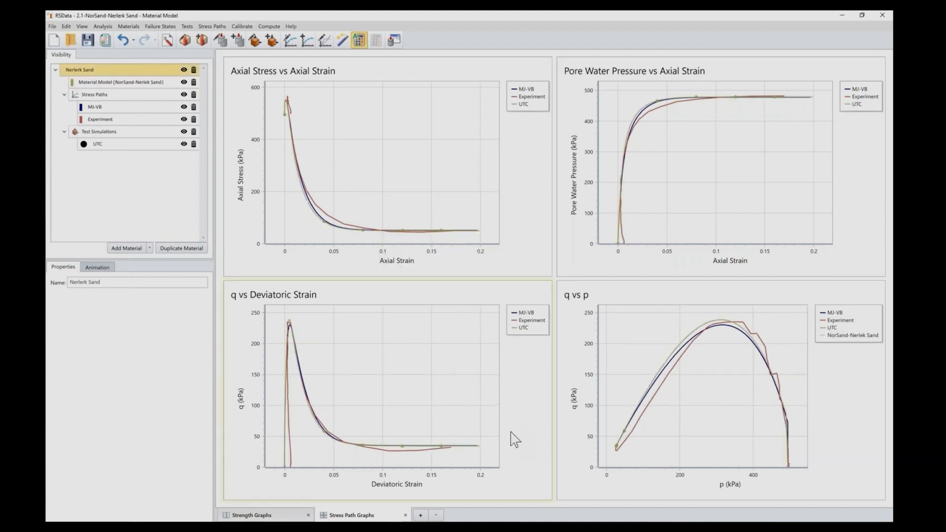
Play the NorSand-Nerlek Sand UTC animation, pause and rewind it to the start, and replay it to examine the evolving yield surface
mouse_move(725, 326)
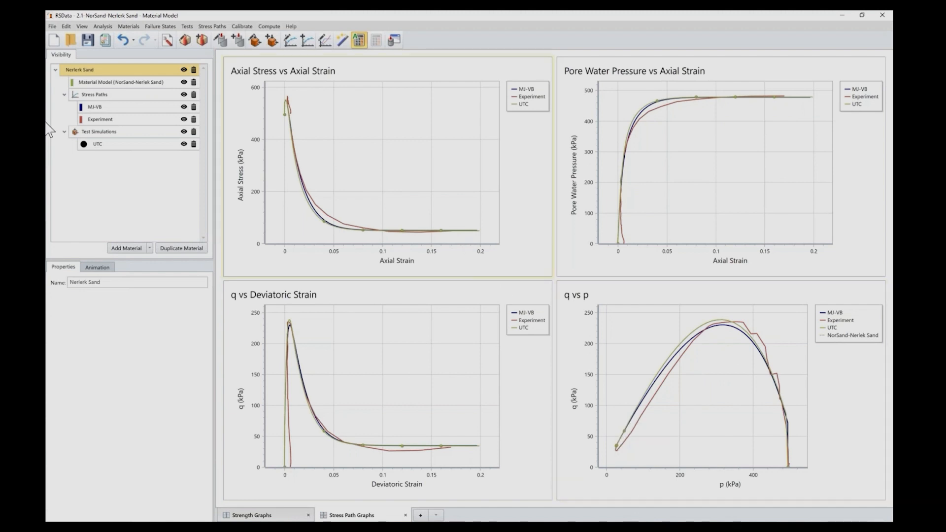
click(128, 83)
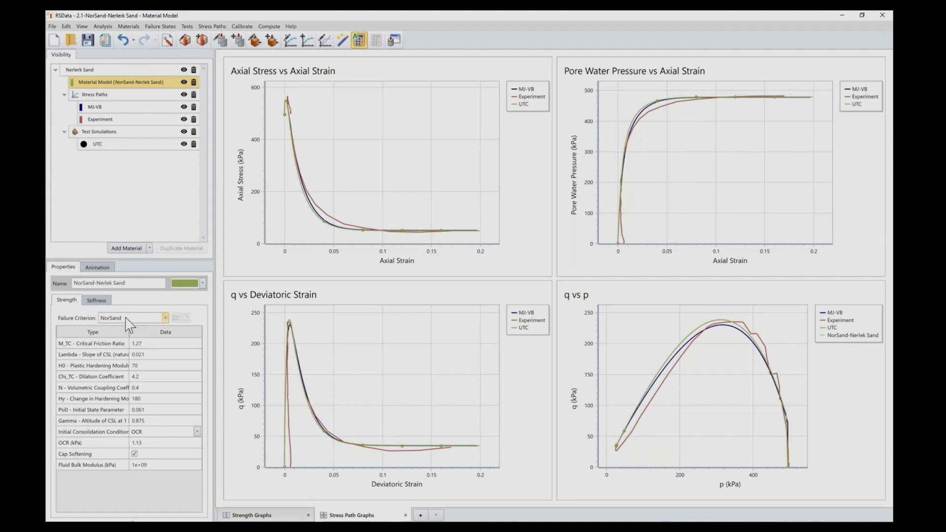
click(97, 267)
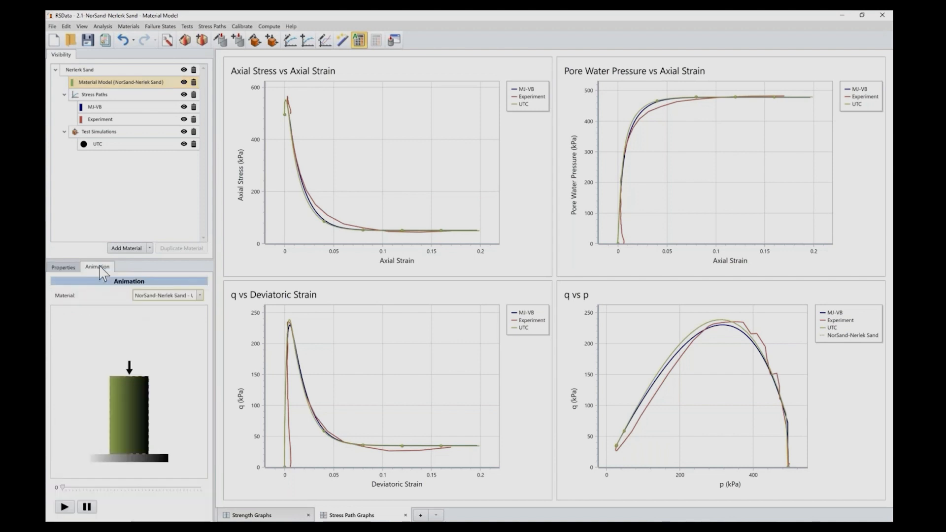
click(66, 509)
click(65, 507)
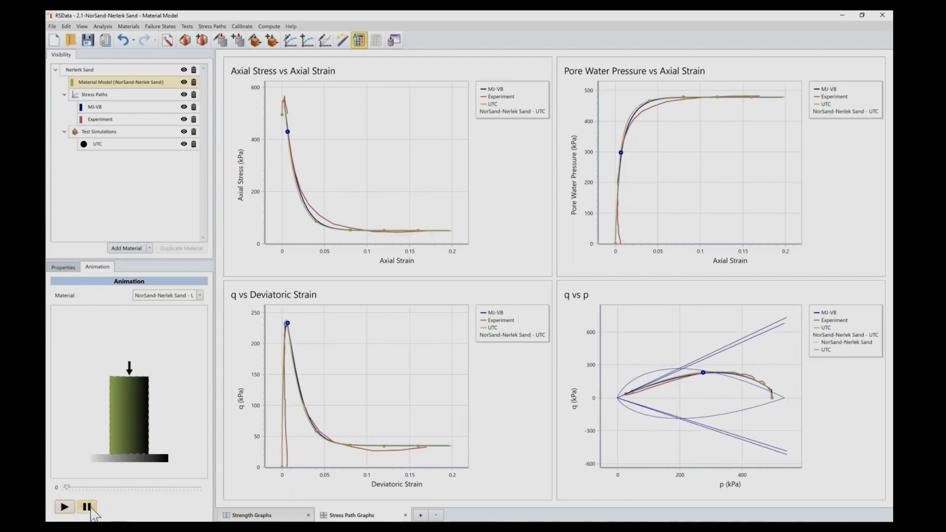
click(87, 507)
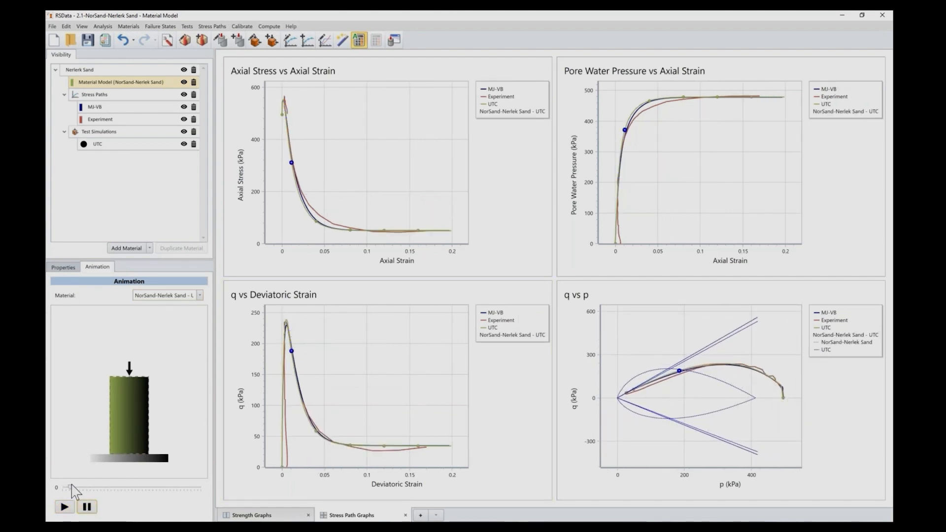
drag(70, 486, 61, 486)
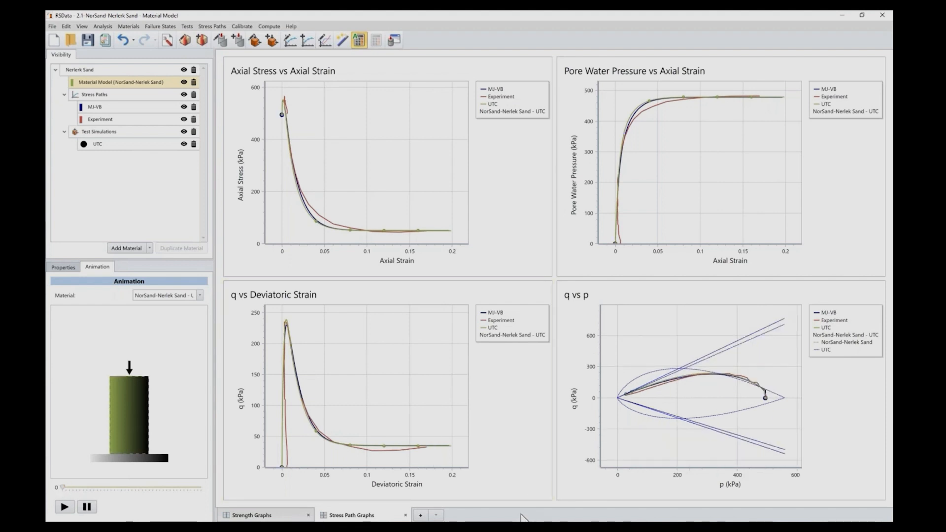
click(69, 509)
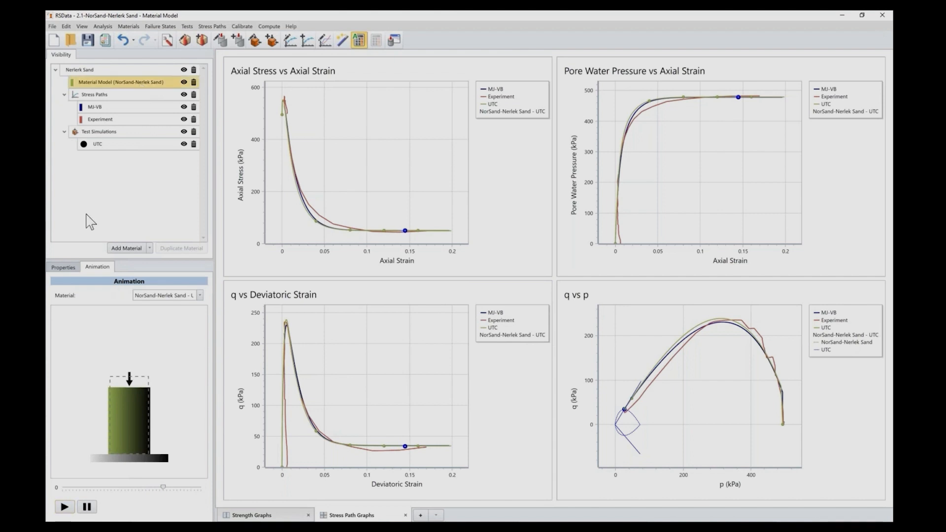
Set the NorSand model's Psi0 initial state parameter to 0 and compare the UTC curves with the stress paths
click(61, 268)
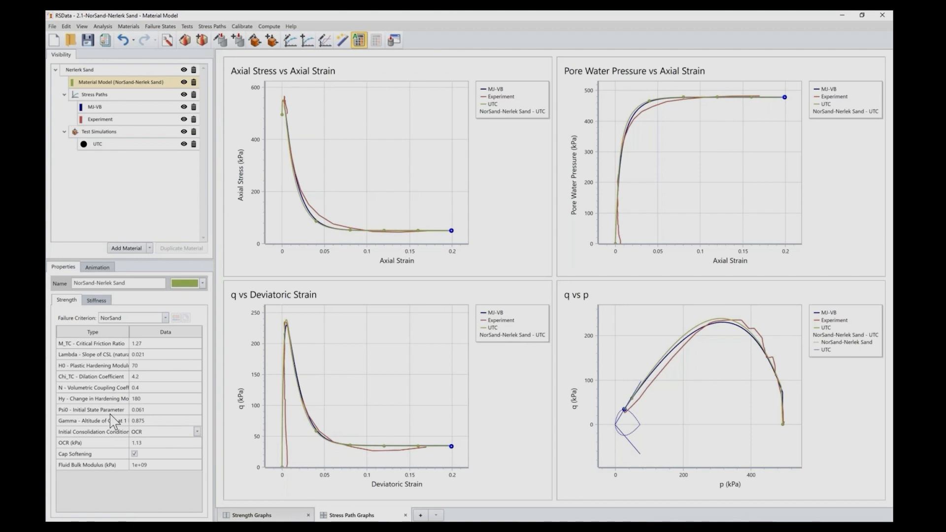
click(152, 408)
click(168, 398)
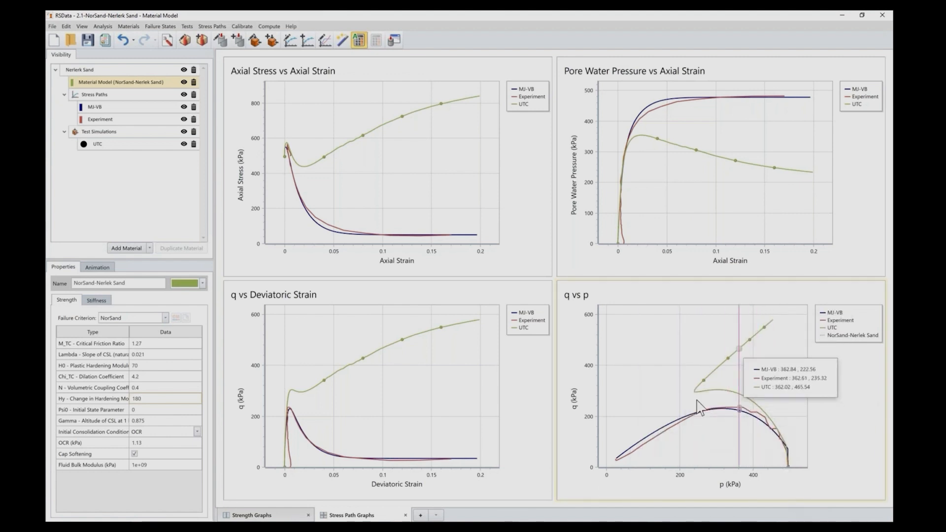
key(Return)
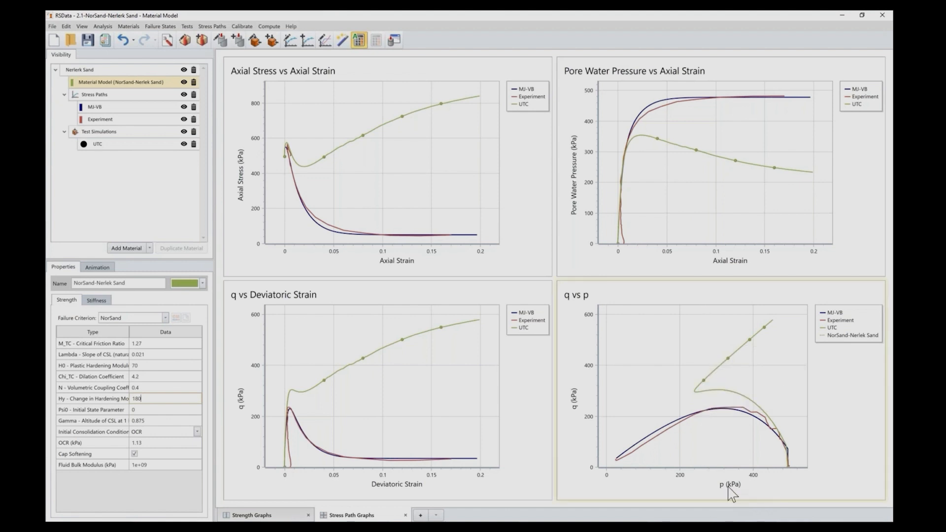
mouse_move(712, 427)
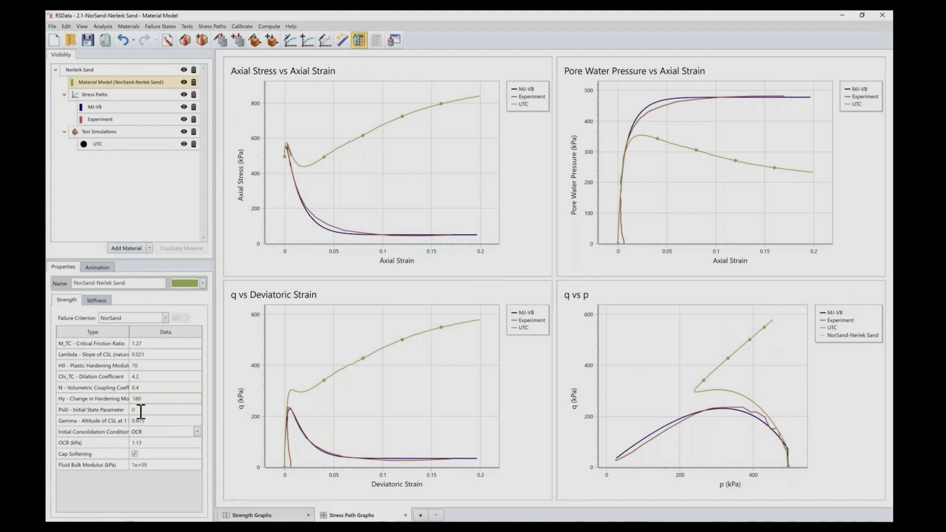
Set the NorSand model's Psi0 initial state parameter to -0.01
key(BackSpace)
text(-.01)
key(Return)
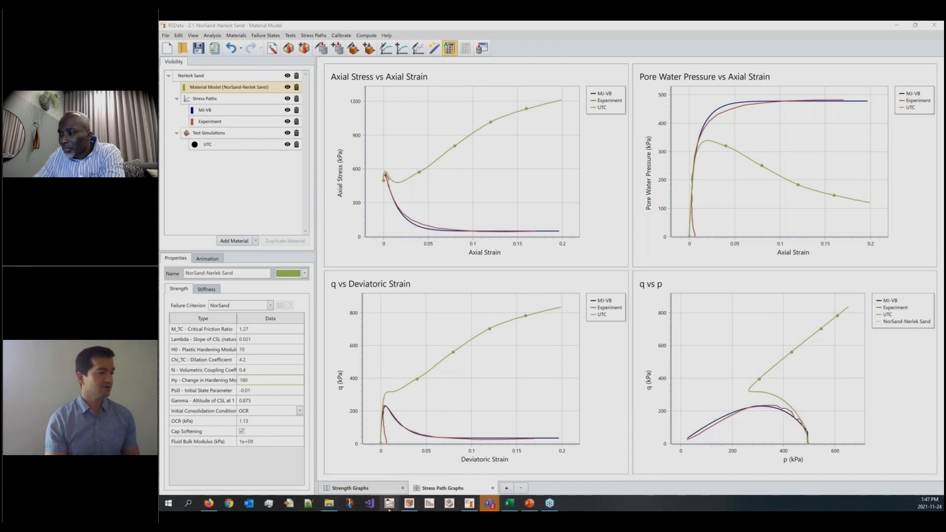
Switch to RS2 and bring its empty Project1 window onto the visible screen
mouse_move(445, 381)
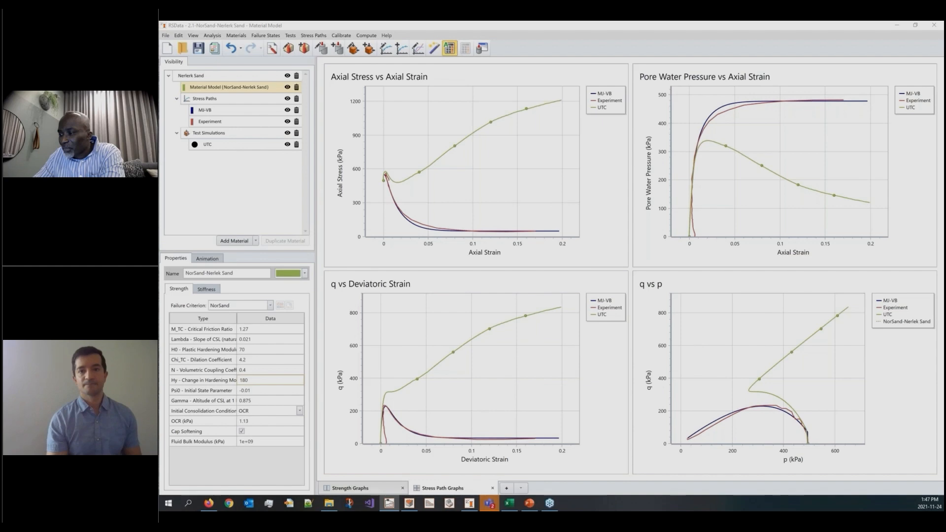
drag(159, 86, 513, 86)
double_click(513, 86)
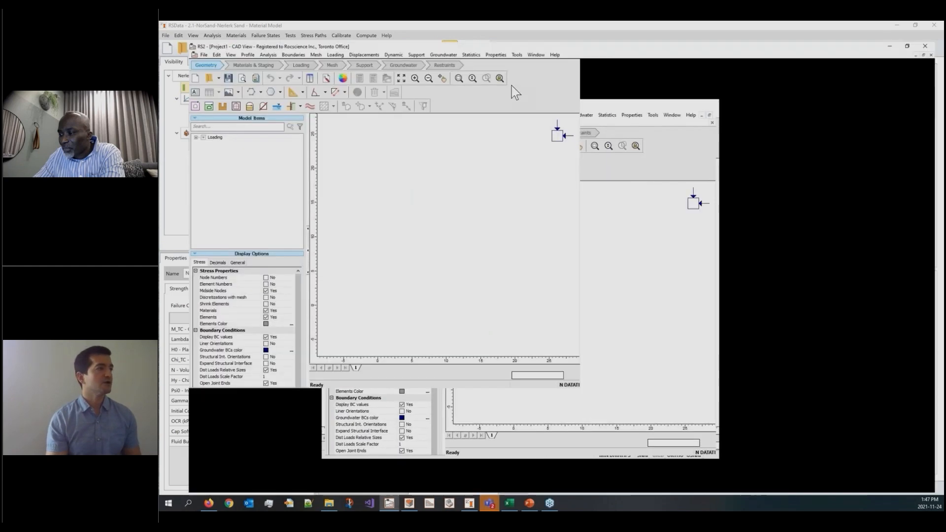
Examine the failure criteria available for Material 1 in its strength properties, including the PLAXIS group, and leave the definition without applying changes
click(478, 34)
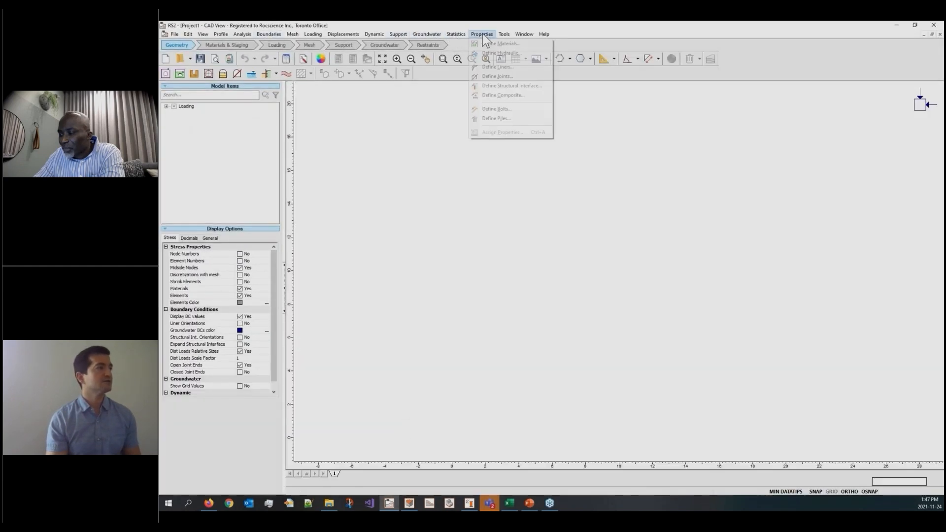
click(481, 43)
click(542, 201)
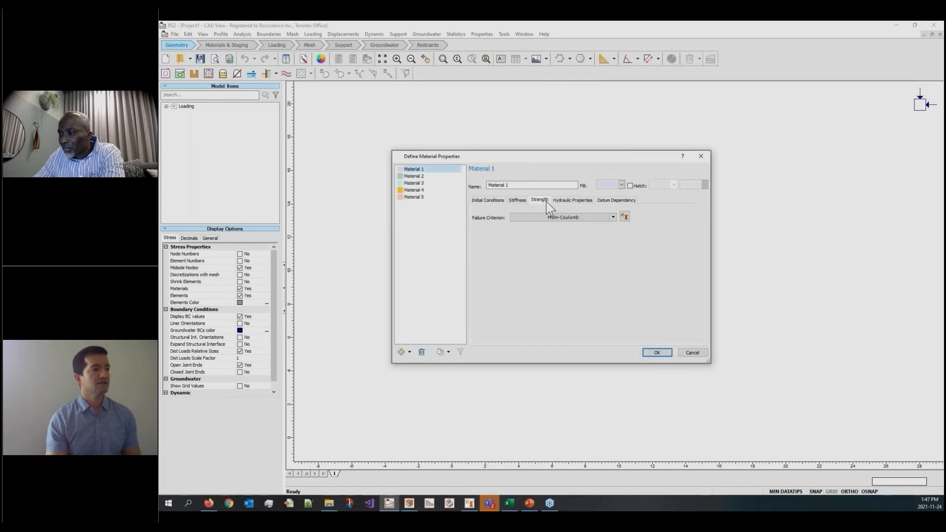
click(572, 219)
mouse_move(586, 236)
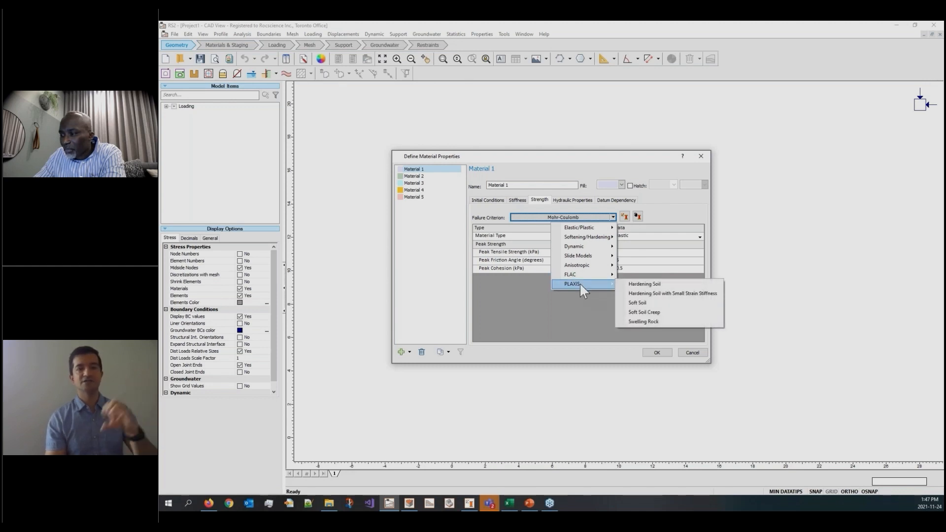
click(693, 359)
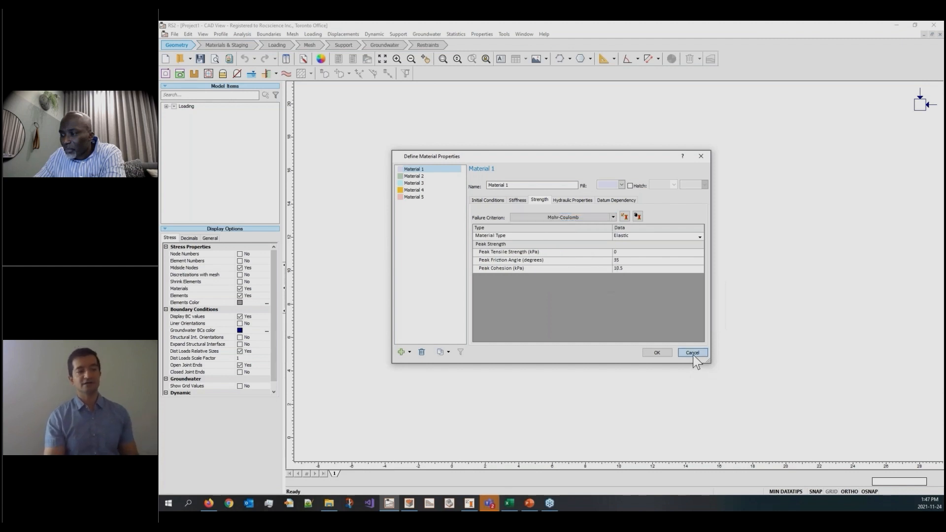
click(693, 358)
Return to RSData and examine the General Test type's initial stress and increment options in the UTC test simulation
click(896, 26)
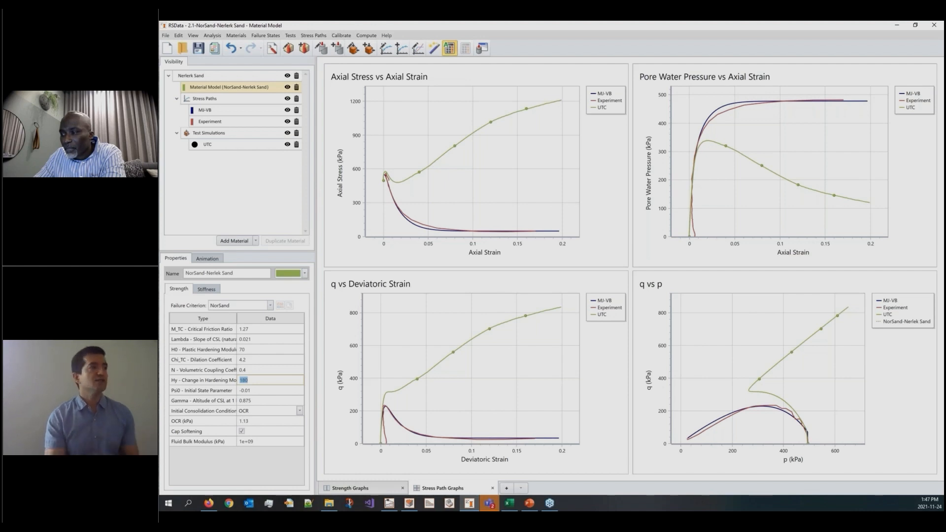
click(353, 47)
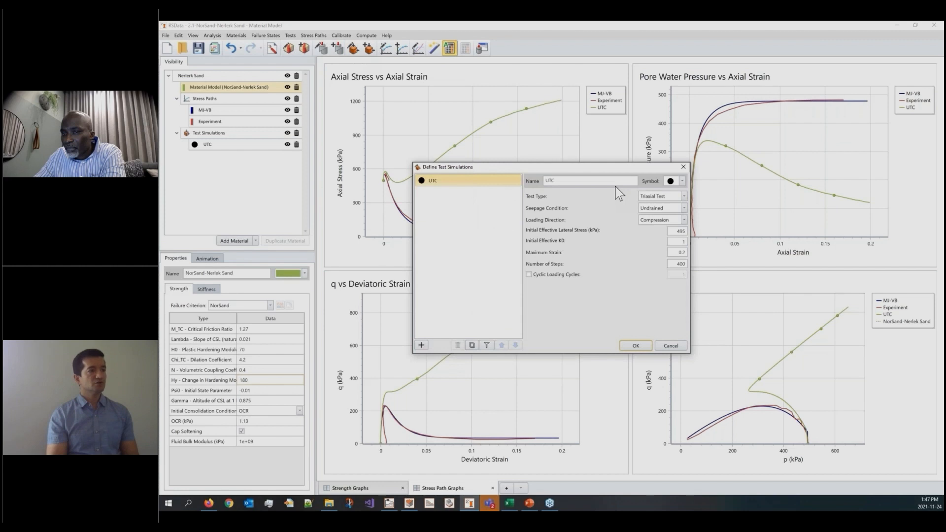
click(671, 197)
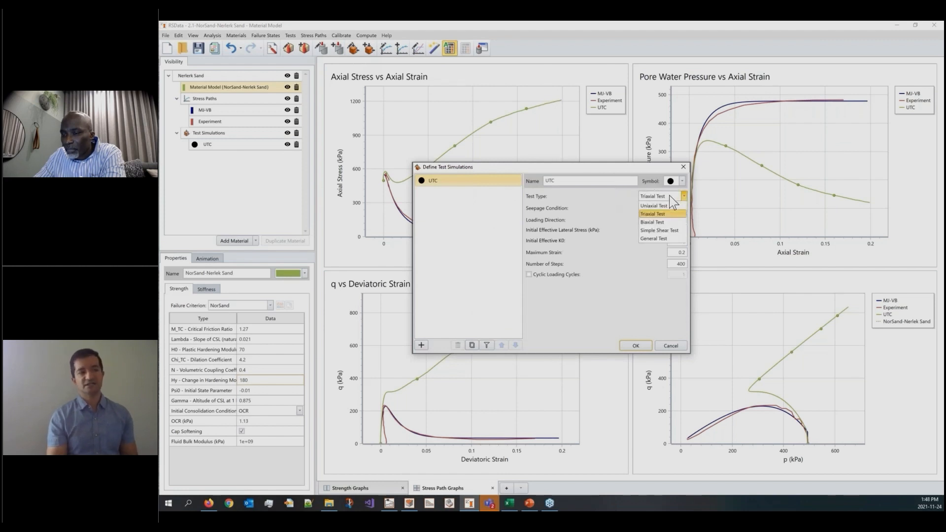
click(662, 239)
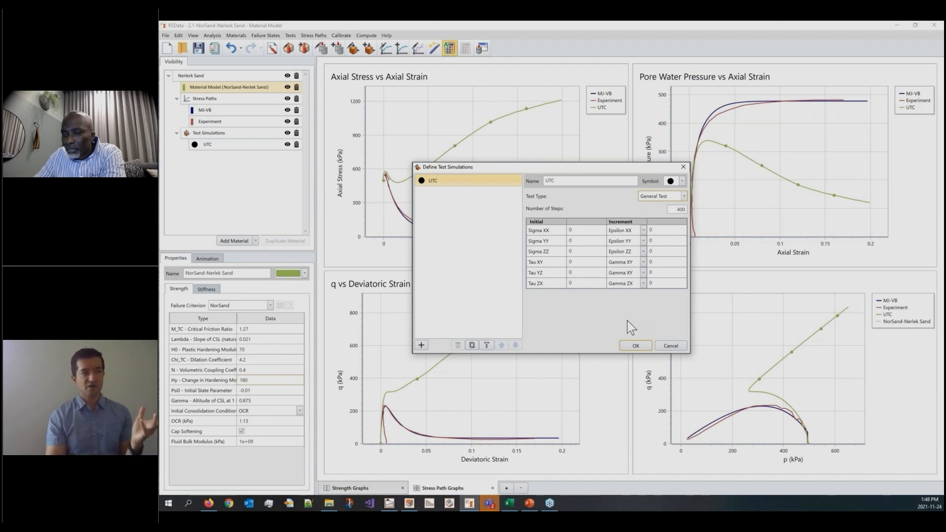
click(643, 230)
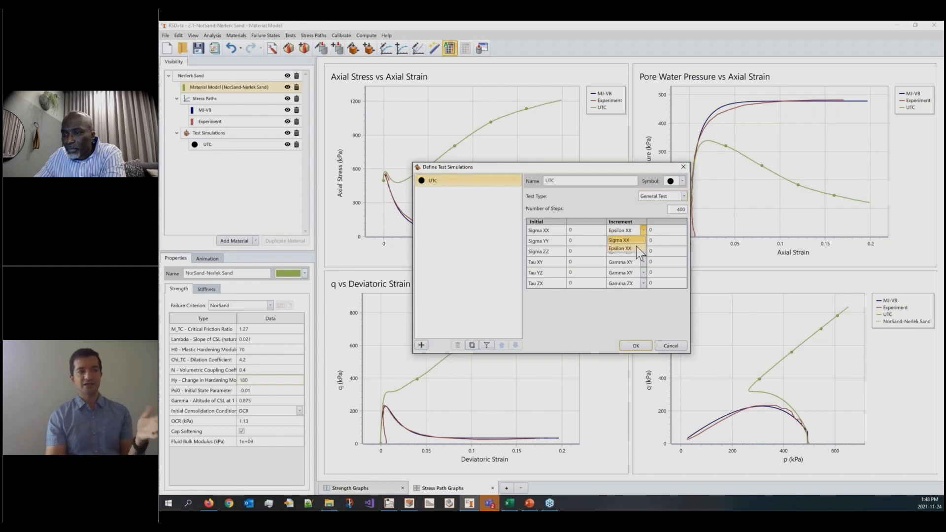
click(610, 207)
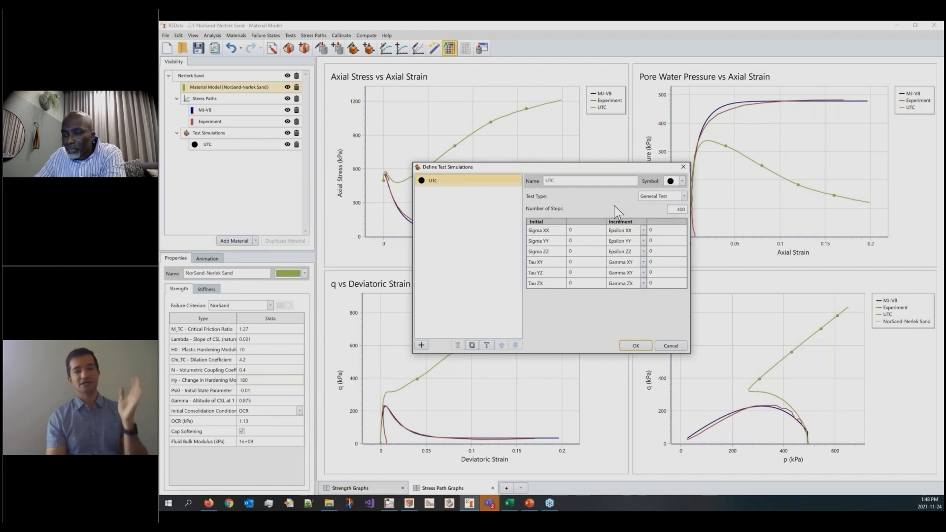
Examine the UTC simulation's Simple Shear Test settings, return to General Test, and discard the test definition changes
click(667, 197)
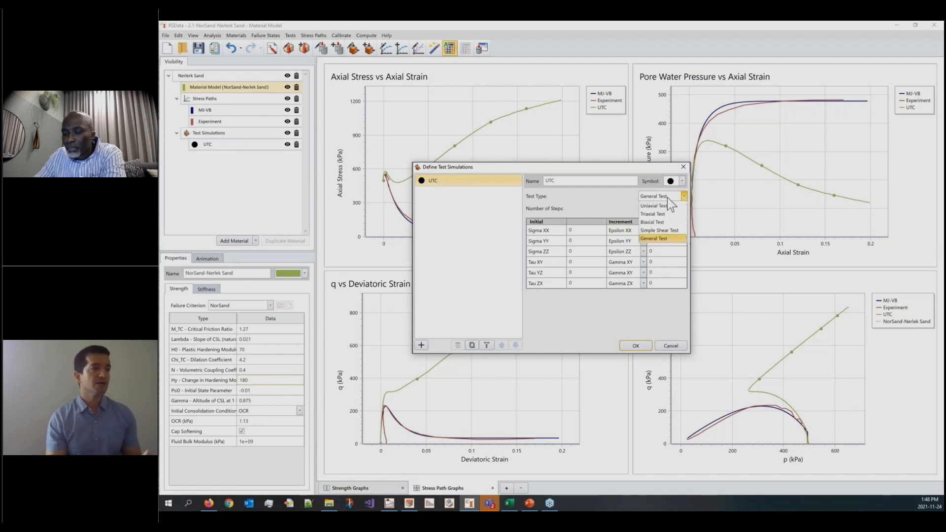
click(662, 231)
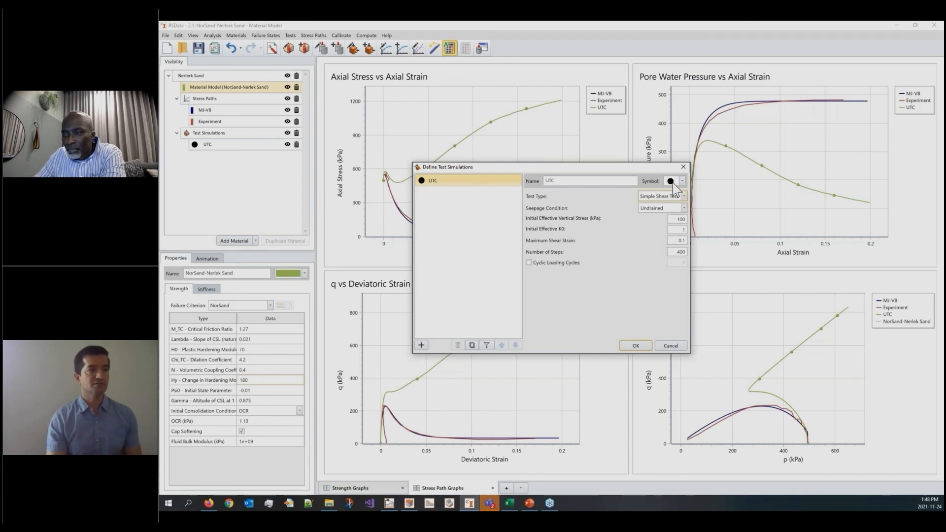
click(674, 197)
click(671, 240)
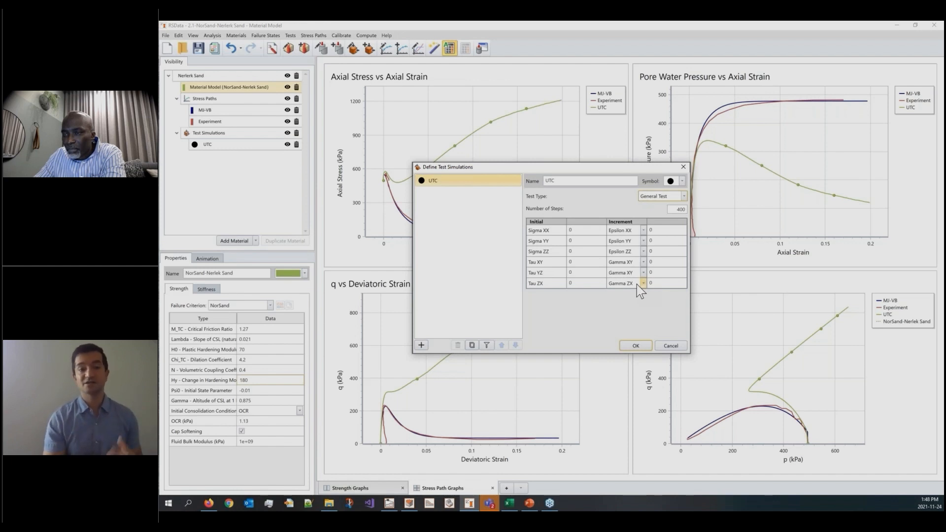
click(668, 196)
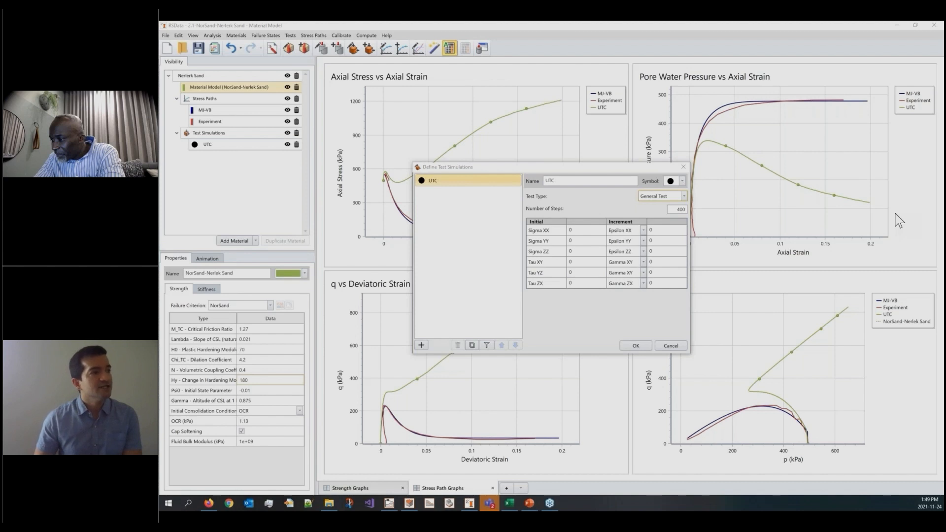
click(670, 345)
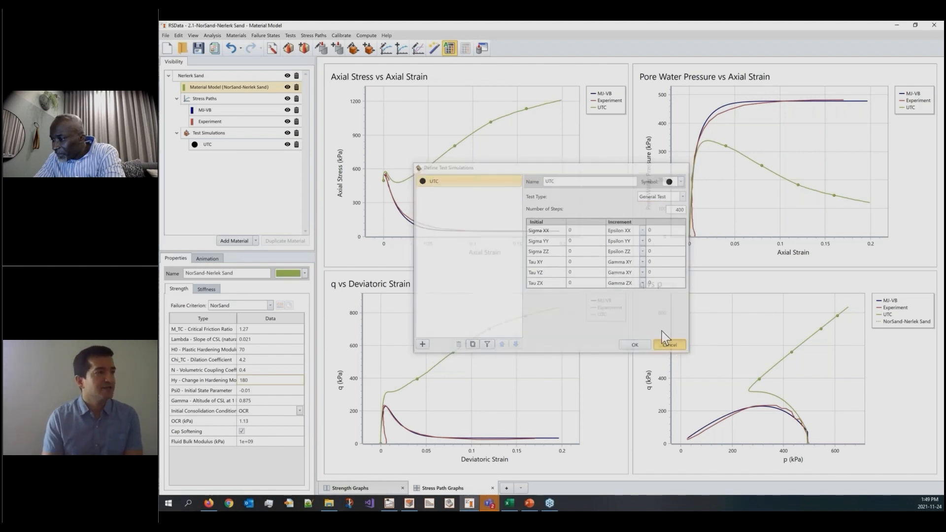
Copy the Experiment series data from the Axial Stress vs Axial Strain graph, paste it into an Excel workbook and discard the workbook
right_click(589, 103)
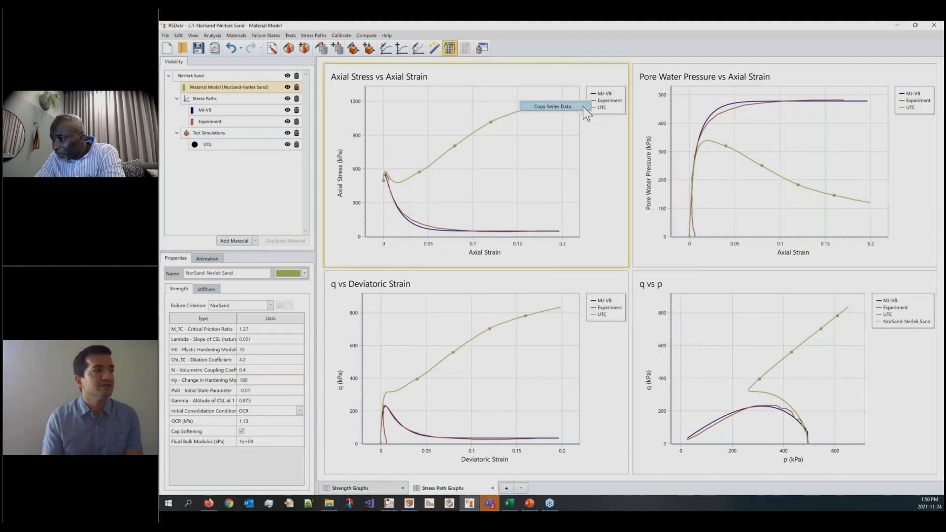
click(576, 108)
click(510, 504)
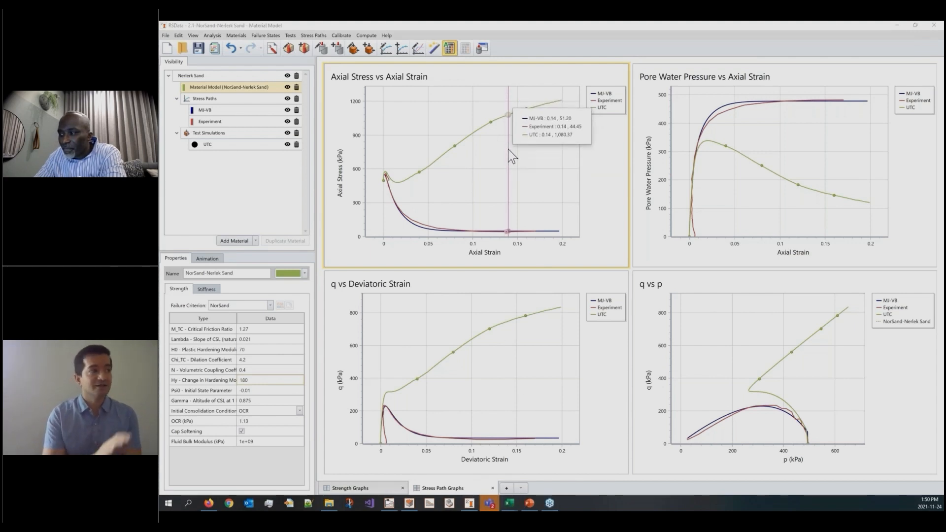
click(254, 129)
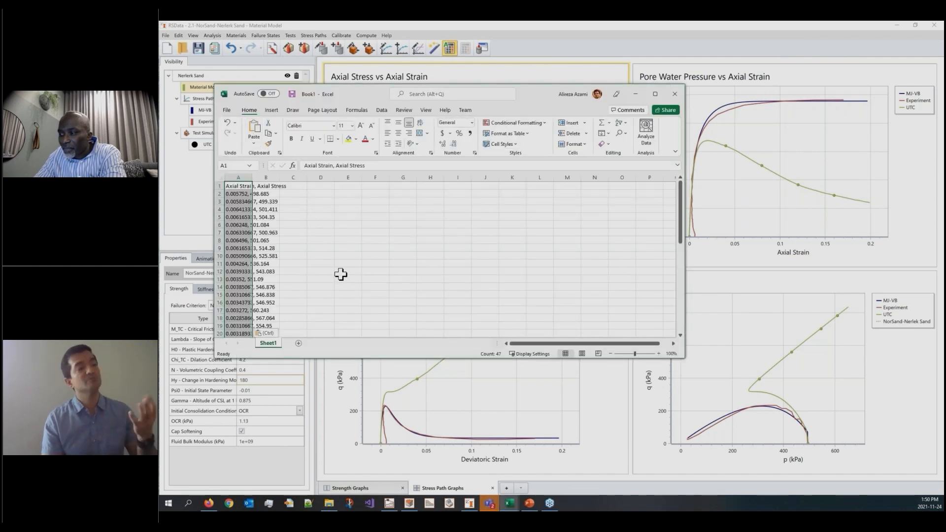
click(676, 97)
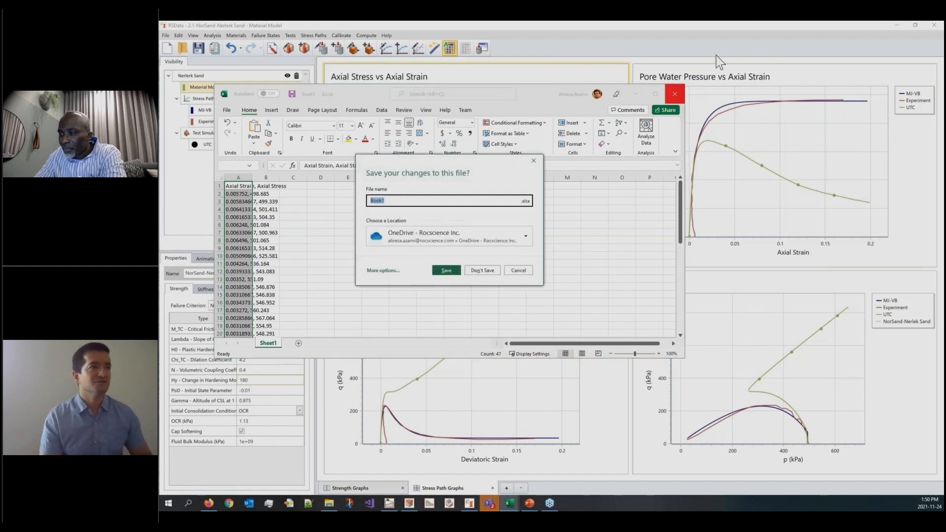
click(492, 271)
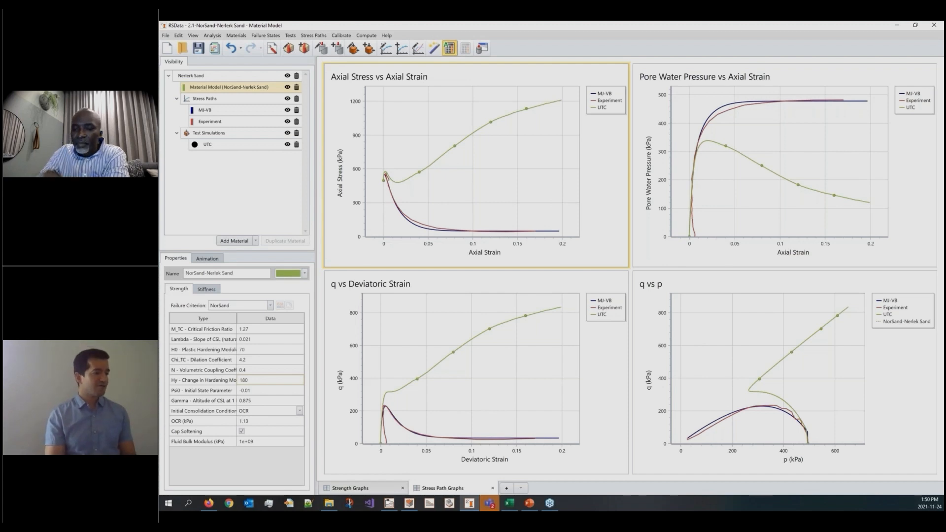
Open a second RSData window with a new project based on the Soil Template
middle_click(471, 503)
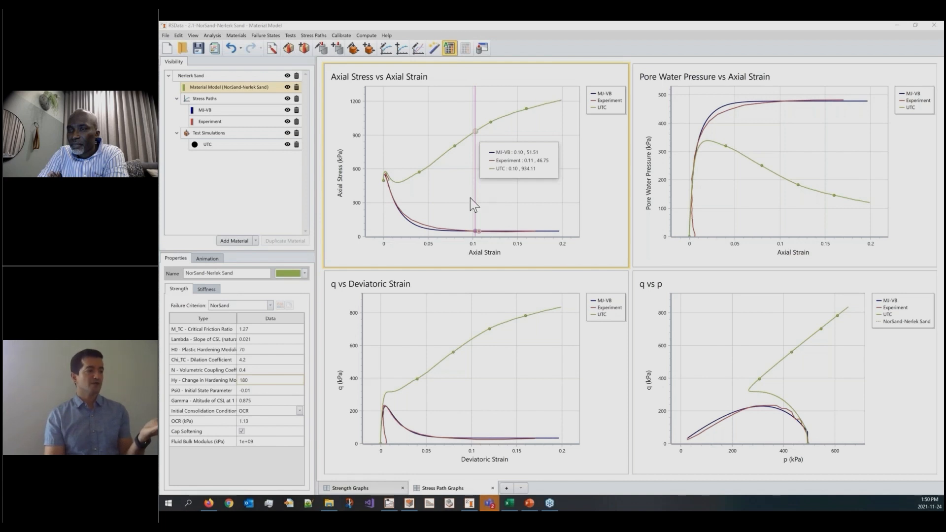
middle_click(471, 507)
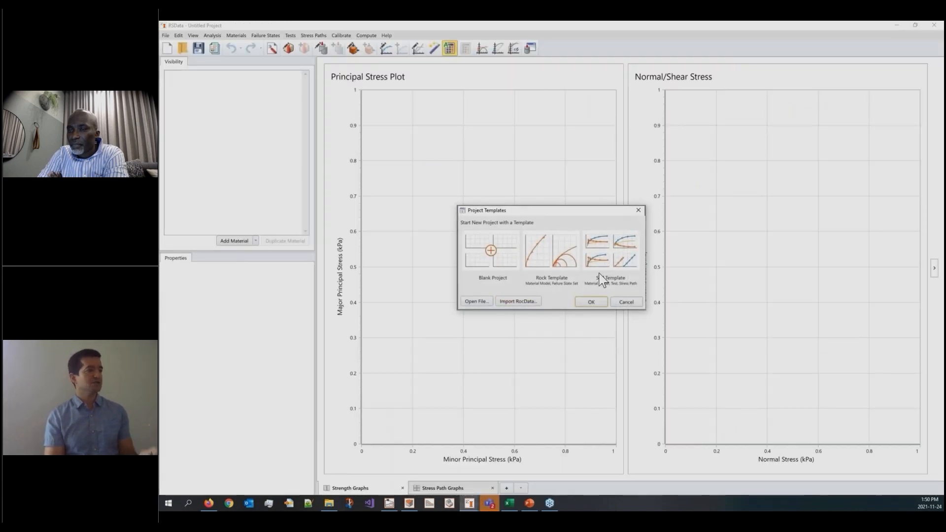
click(621, 302)
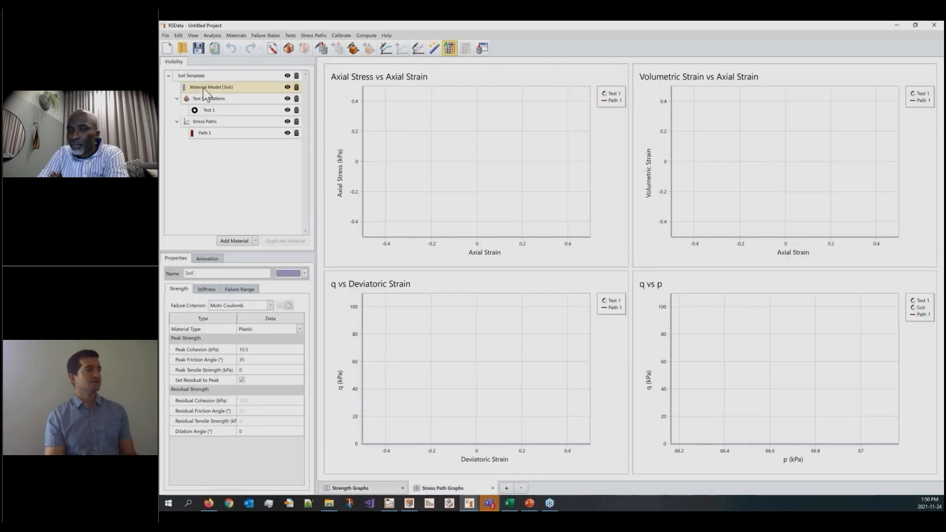
Set the Soil material model's Young's Modulus to 10000 kPa in its stiffness properties
click(201, 291)
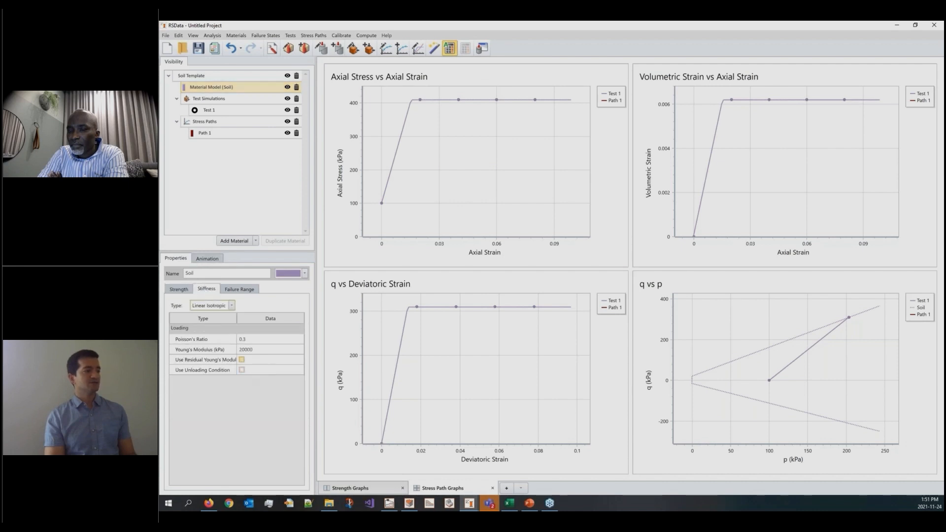
drag(243, 350, 236, 353)
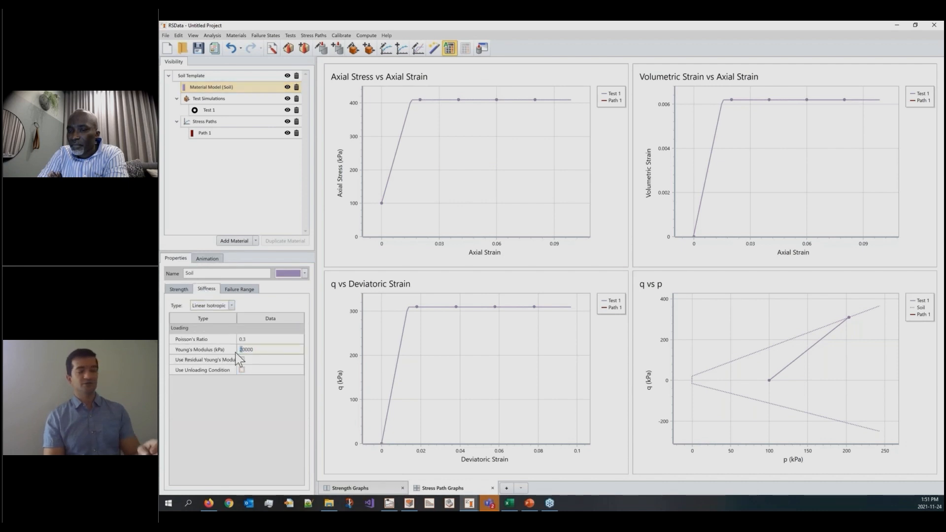
text(1)
key(Return)
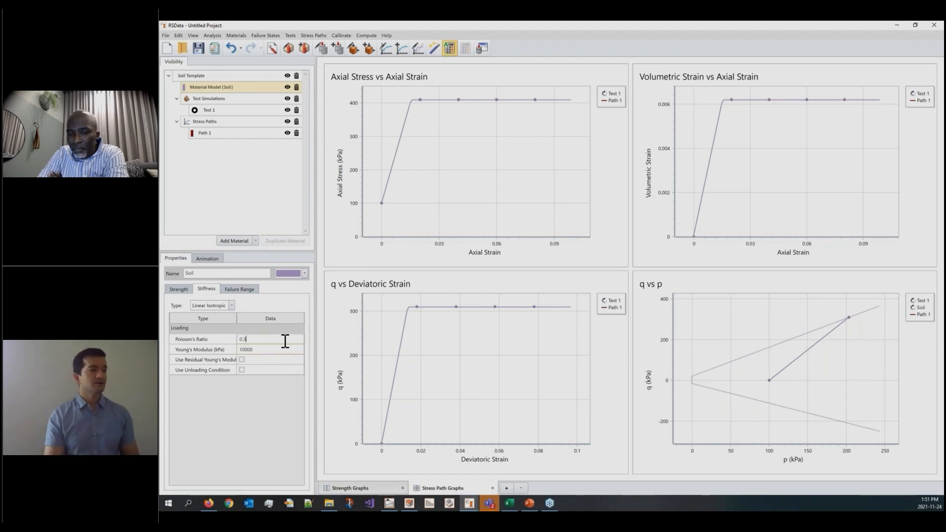
double_click(285, 342)
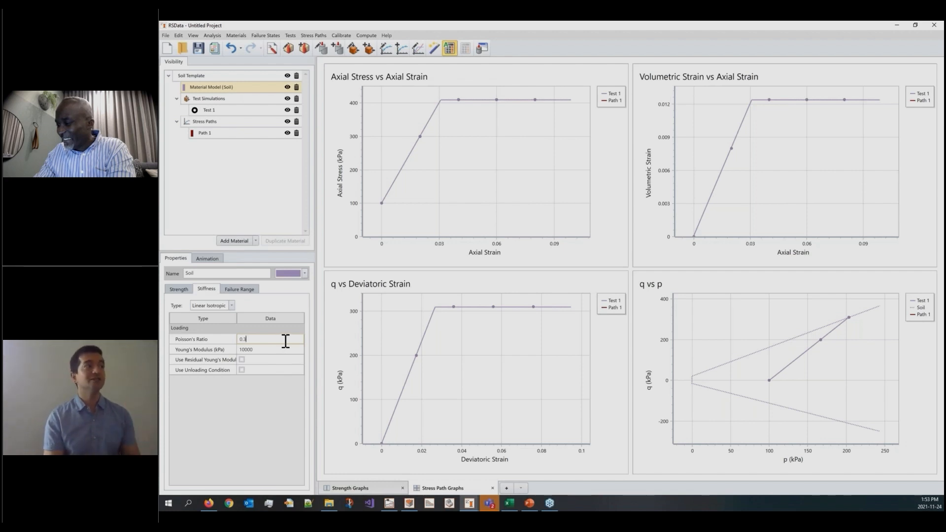
View the Test 1 simulation settings and the failure criteria available for the Soil material model
click(352, 51)
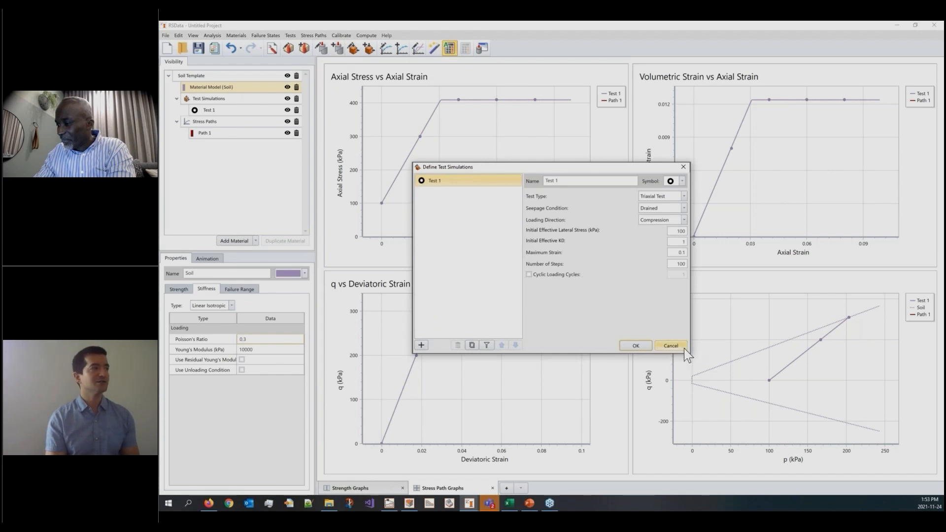
click(684, 347)
click(288, 48)
click(540, 182)
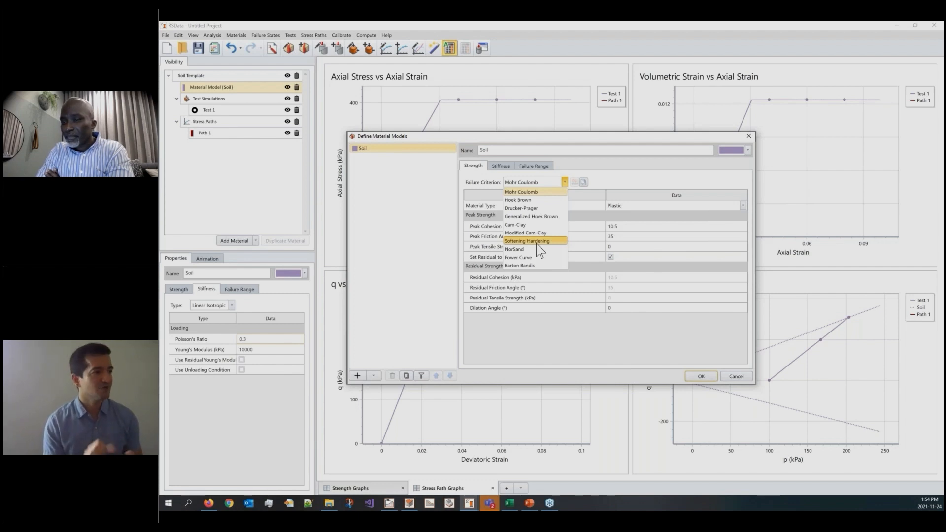
Switch to RS2 and examine the PLAXIS and Softening/Hardening failure criteria offered for Material 1
click(389, 503)
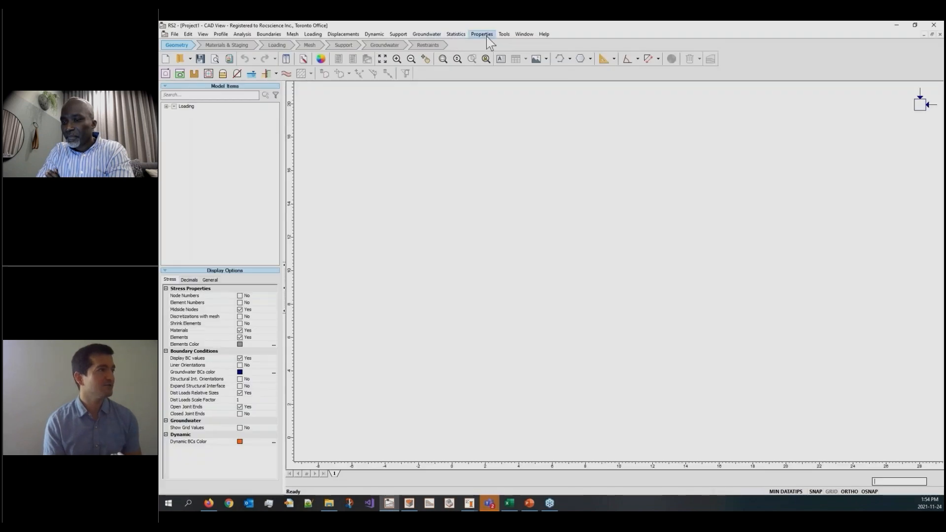
click(485, 35)
click(490, 45)
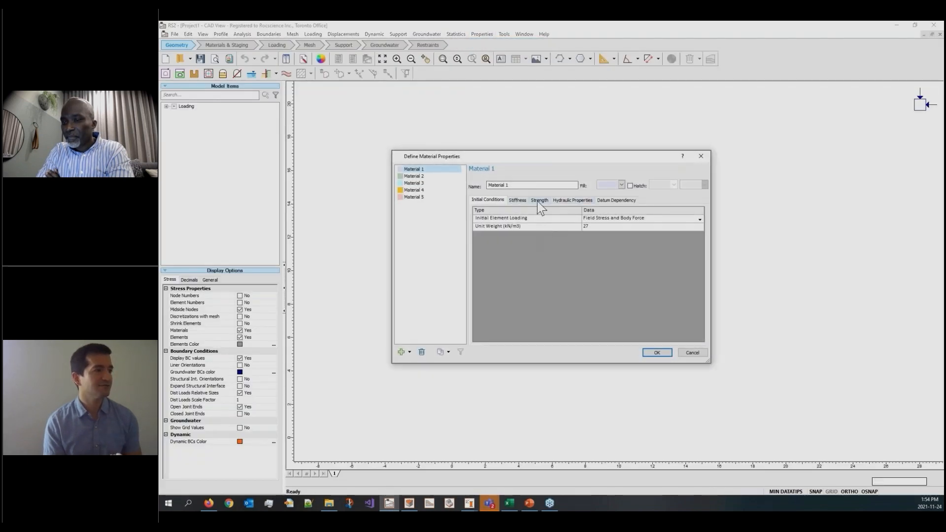
click(539, 201)
click(578, 220)
mouse_move(575, 283)
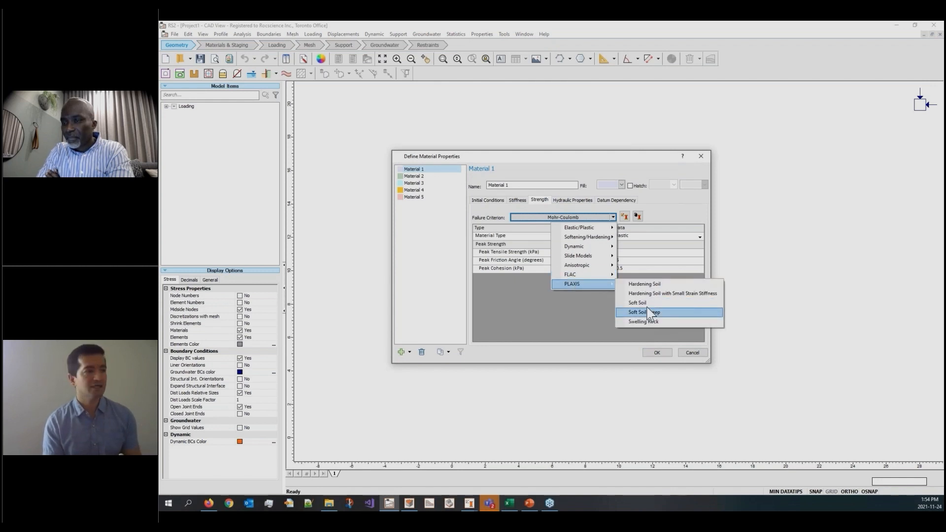
mouse_move(591, 237)
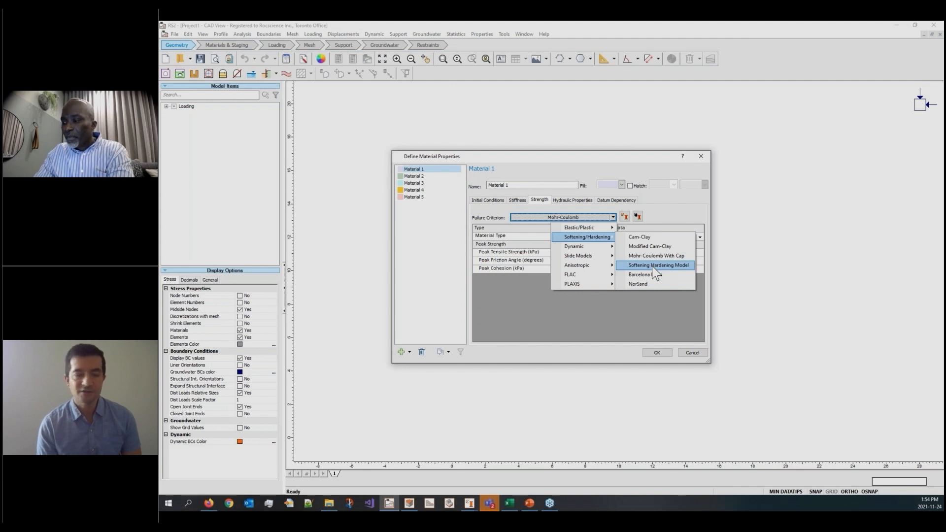
Switch back to the untitled RSData project and close the material model definition without applying changes
click(469, 503)
click(498, 473)
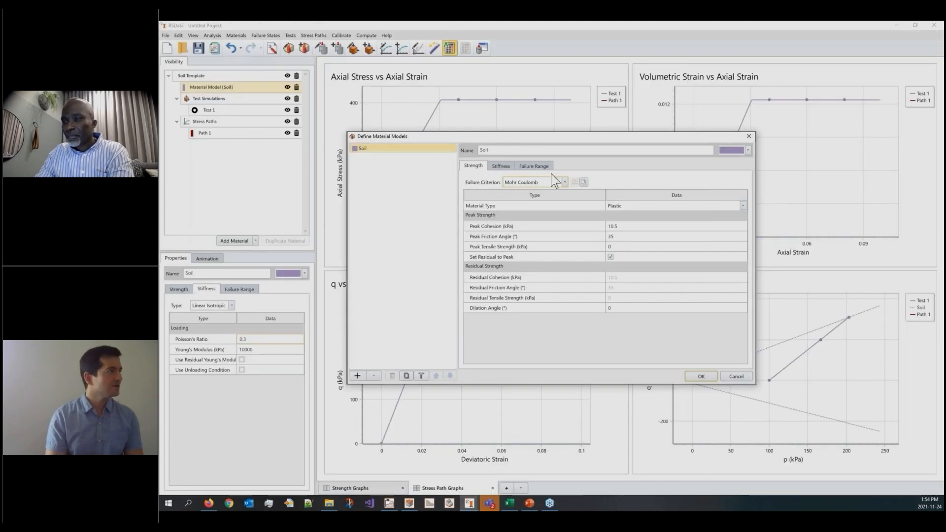
click(737, 377)
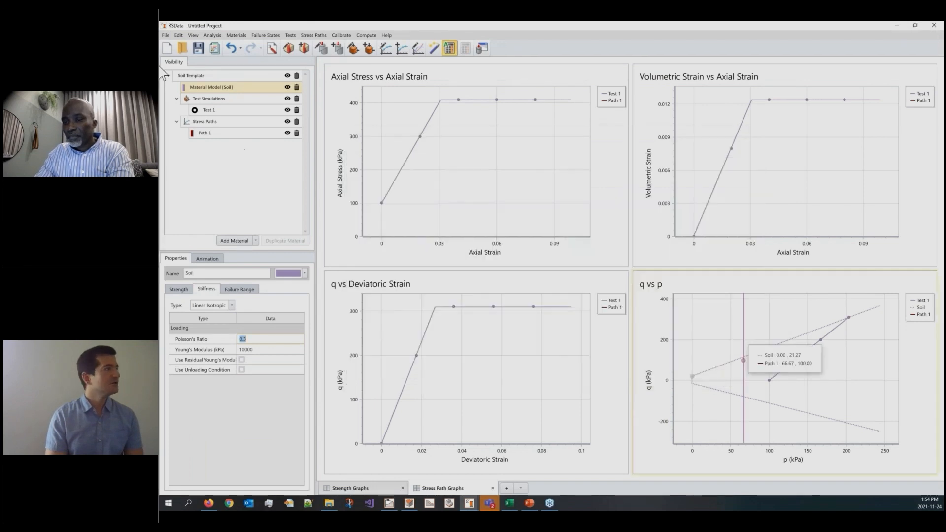
Browse the RSData Examples for a project to open, enter the Norsand-Nerlerk Sand folder and copy its path
click(166, 36)
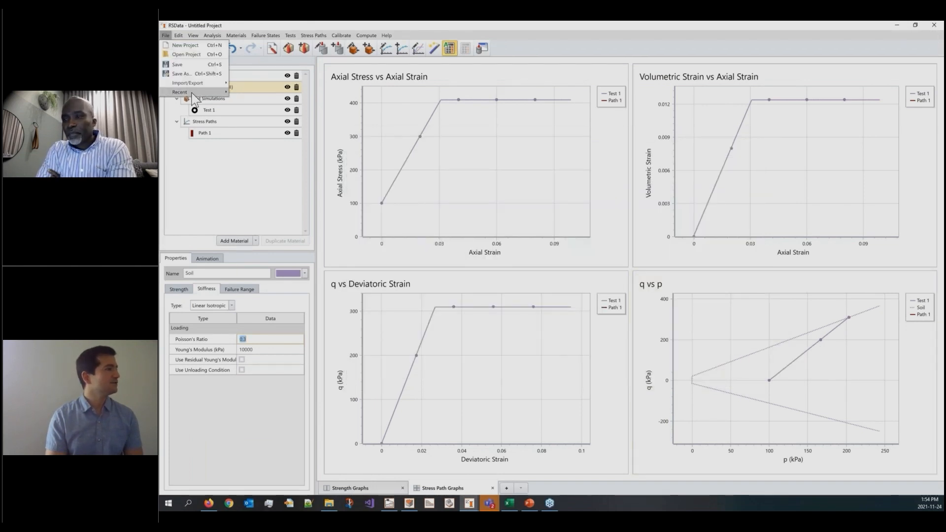
mouse_move(187, 92)
click(275, 102)
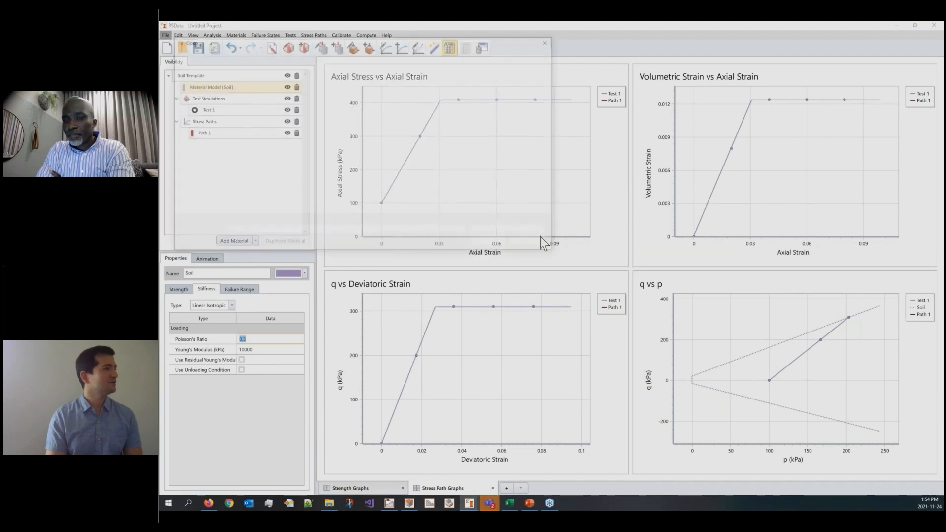
double_click(313, 105)
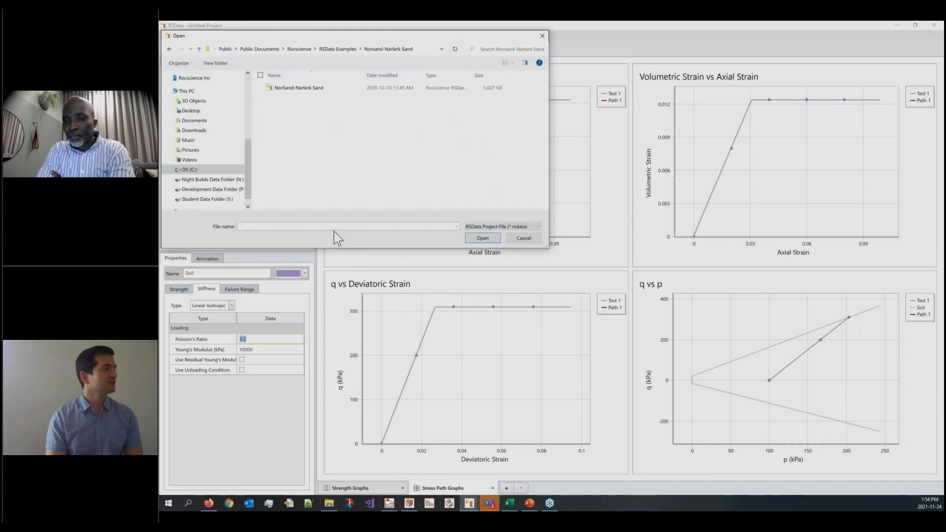
click(422, 48)
key(ctrl+c)
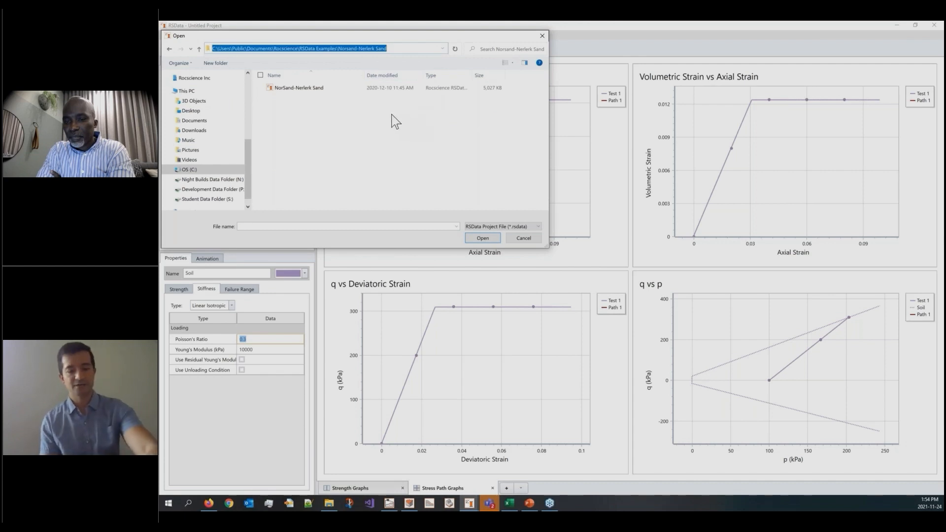
Switch to File Explorer and go to the copied Norsand-Nerlerk Sand folder path
click(334, 501)
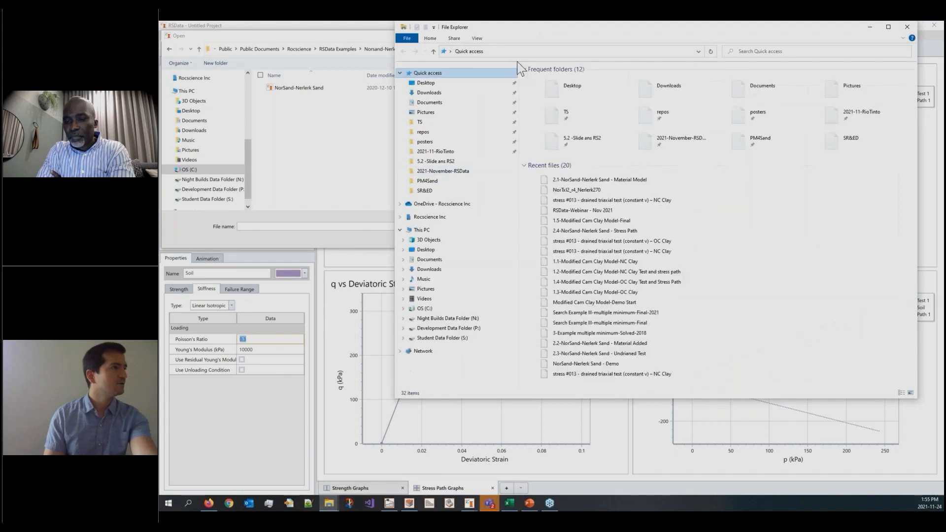
click(551, 50)
key(ctrl+v)
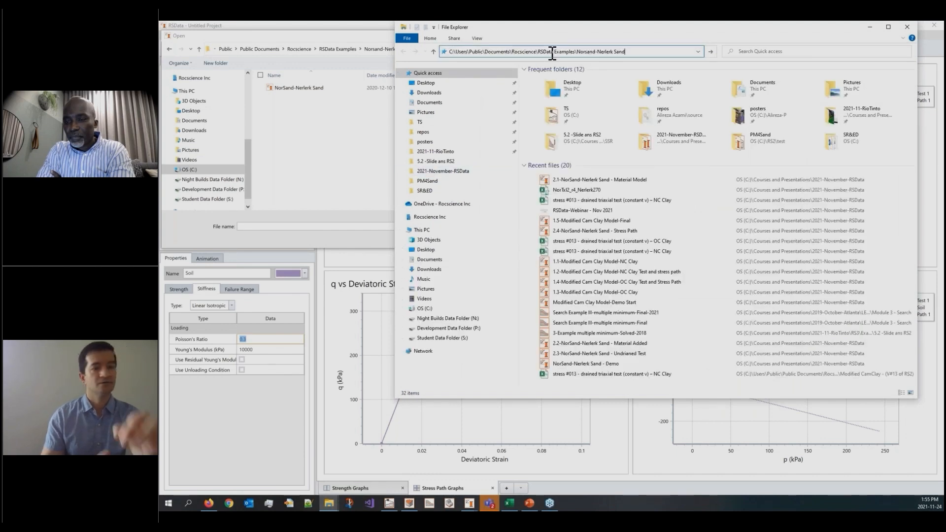
key(Return)
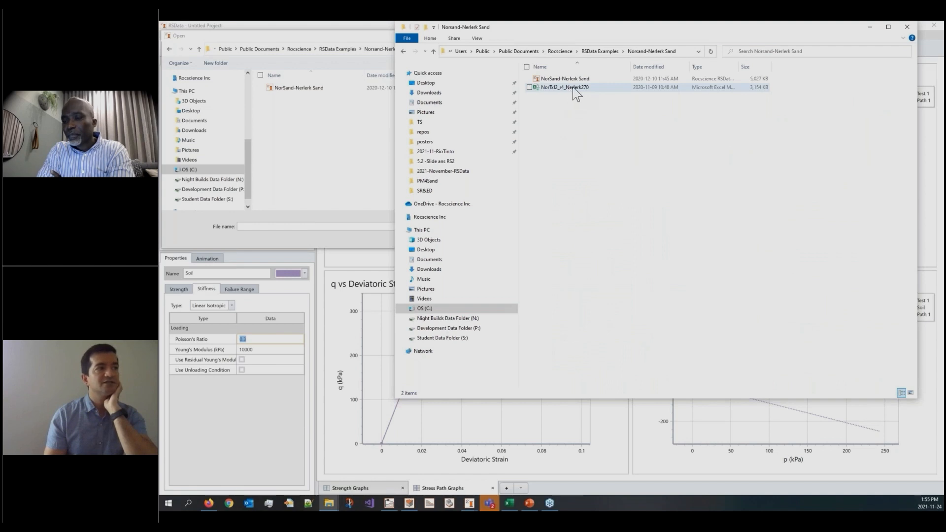
Go to the Modified CamClay - (V#13 of RS2) example folder and view the "drained triaxial test (constant v) – OC Clay" worksheet in Excel
click(599, 52)
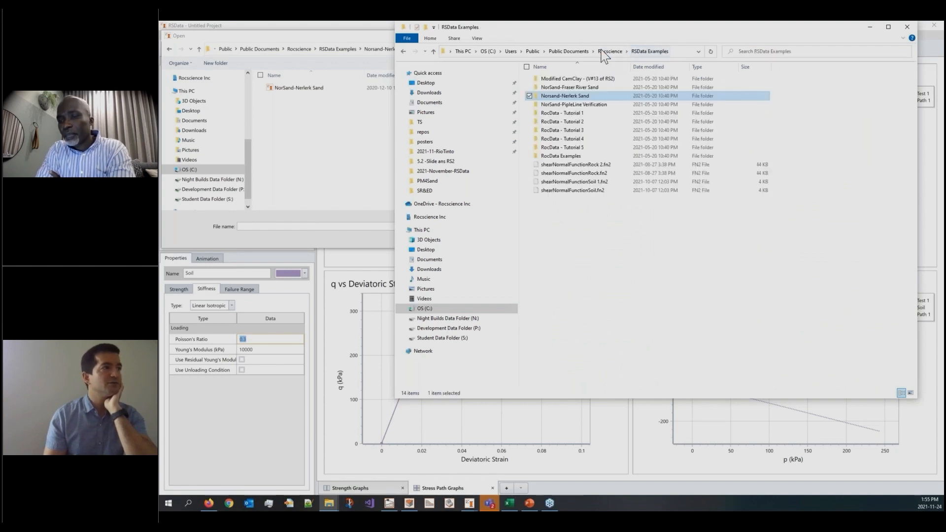
double_click(592, 79)
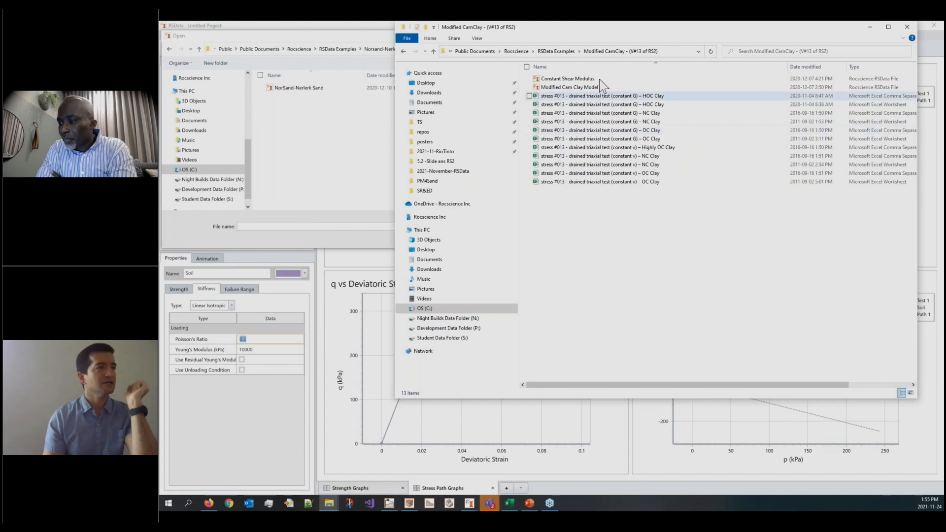
click(612, 187)
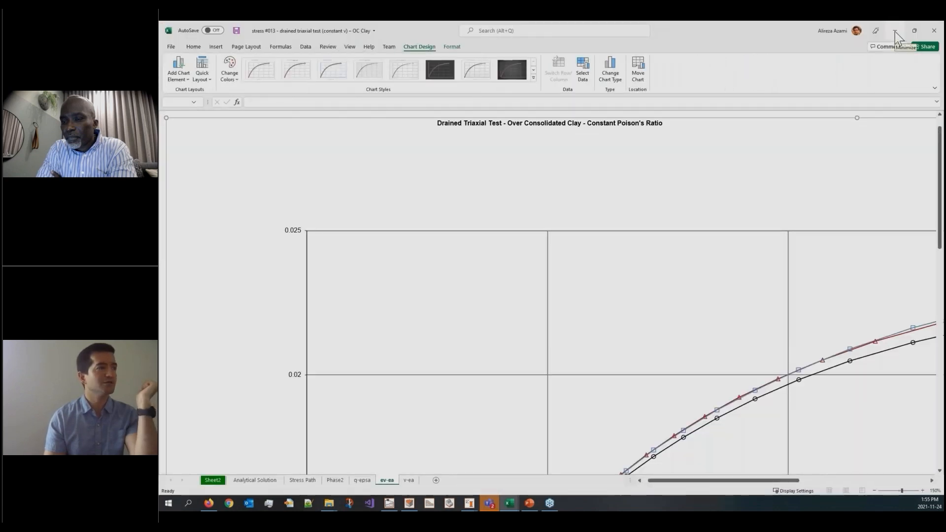
Close the OC Clay workbook without saving and minimize the remaining Excel workbook to return to File Explorer
click(934, 30)
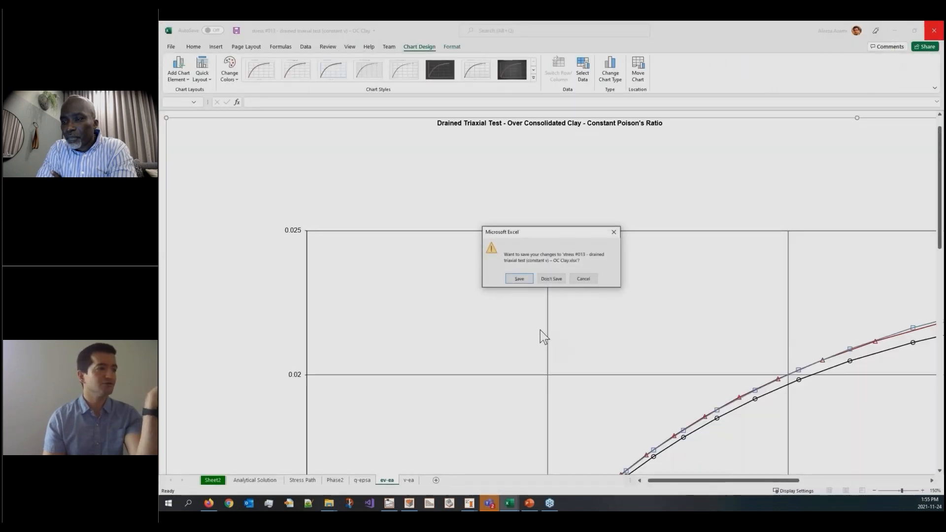
click(552, 278)
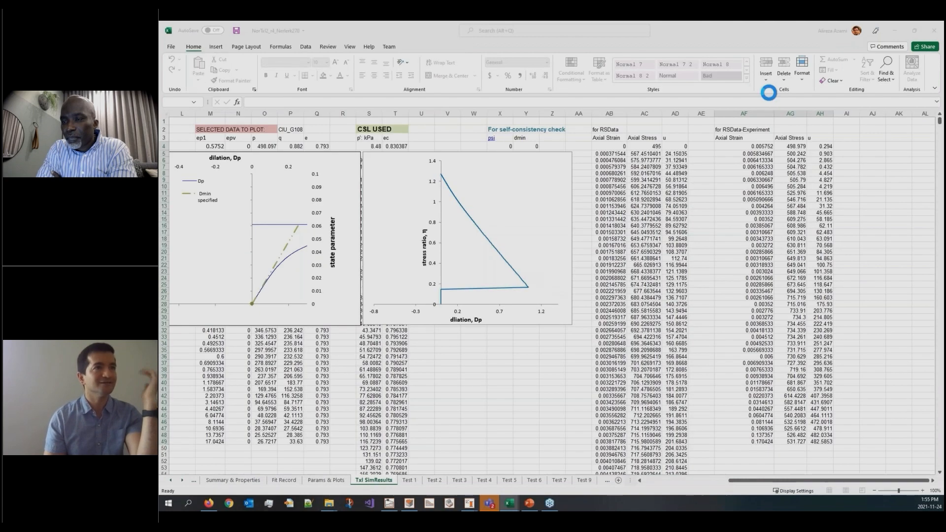
click(894, 31)
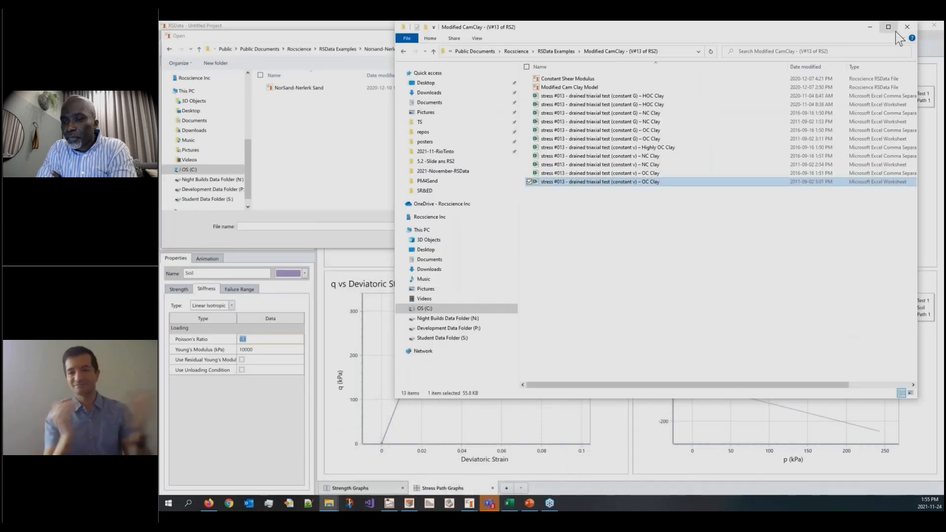